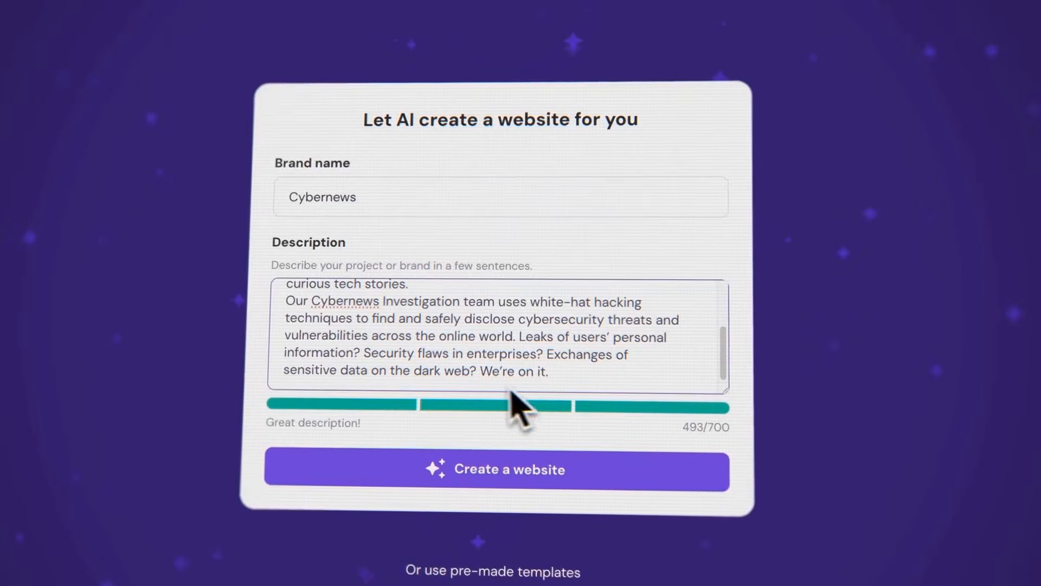
pyautogui.scroll(3, 292, 314)
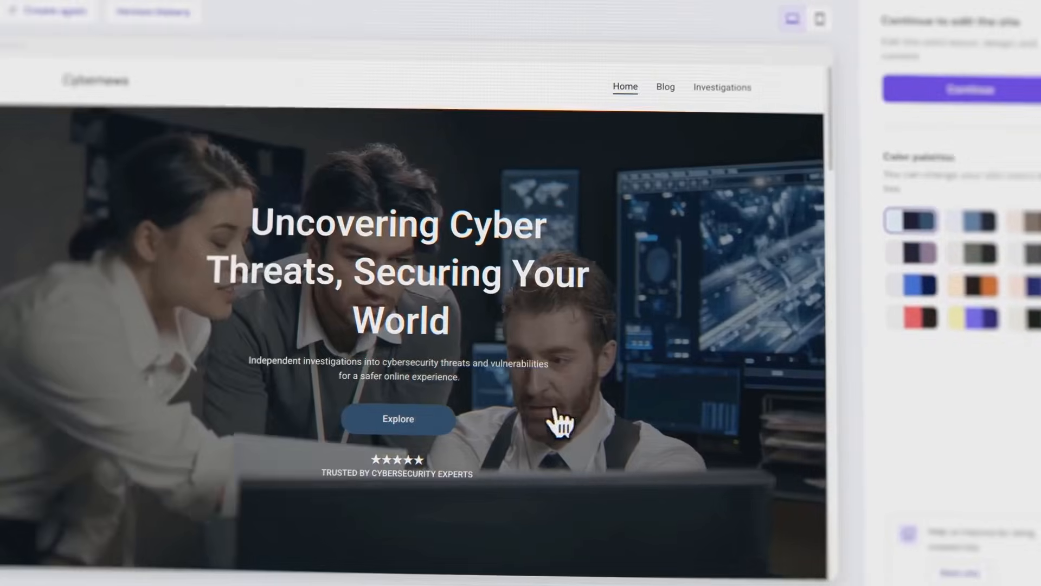
pyautogui.scroll(-6, 732, 328)
pyautogui.scroll(-5, 766, 339)
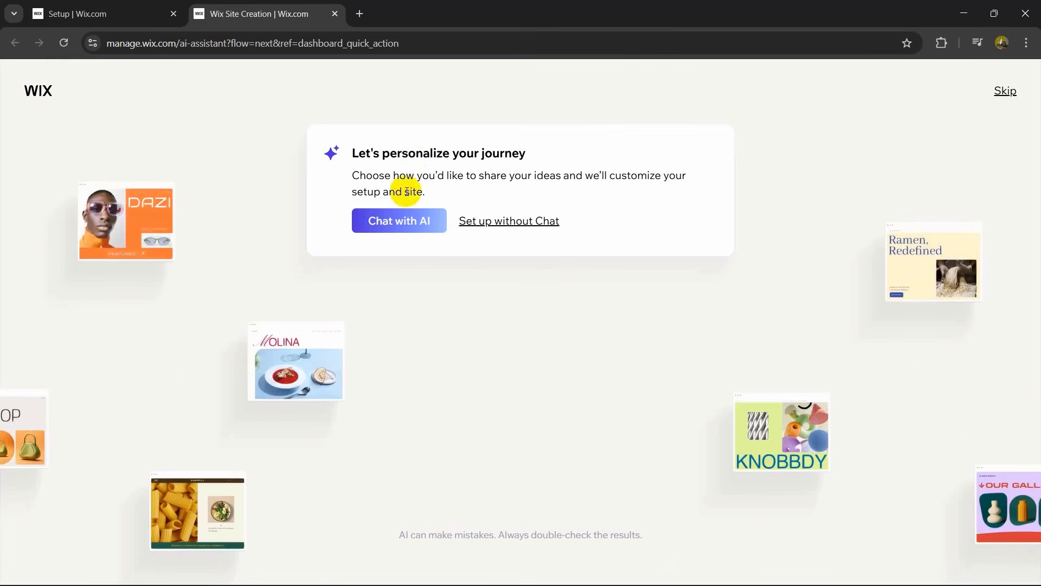
# In Wix's AI chat setup, describe a sleek, dark-themed personal portfolio website for a web developer and name the site trywix.
pyautogui.click(413, 227)
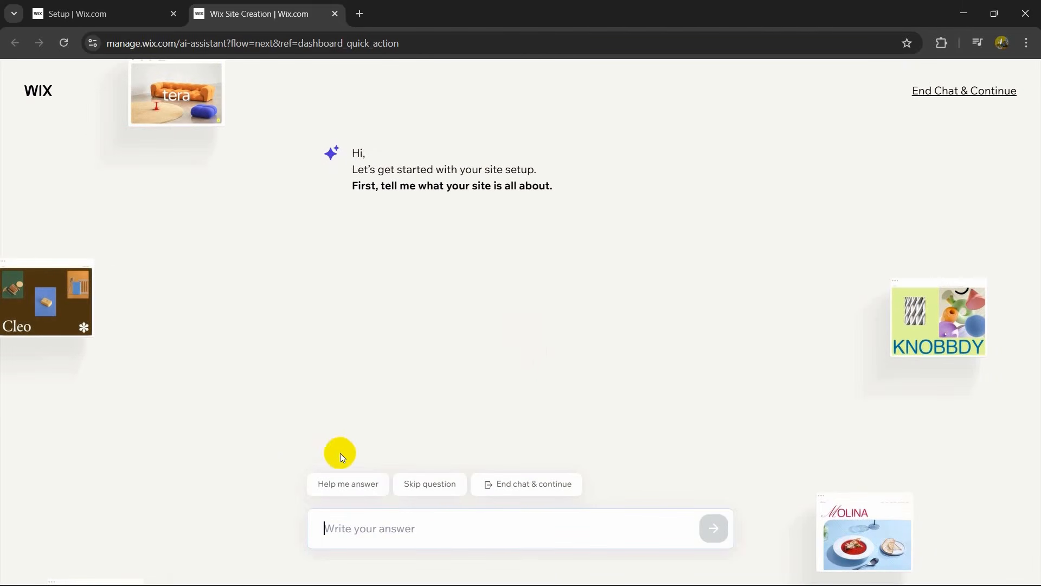
pyautogui.write('Build a sleek personal portfolio website for a web developer. Include sections for about me, skills, projects, experience, and contact. Use a dark theme with interactive hover effects and smooth scrolling. Showcase projects in a grid with live preview links. The design should feel minimal, modern, and highly engaging.')
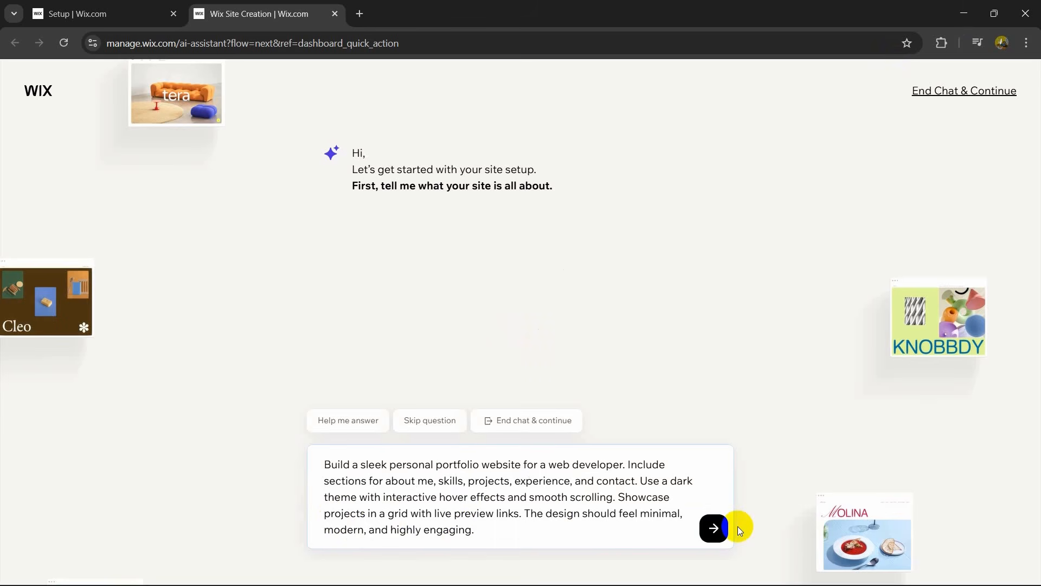
pyautogui.click(715, 529)
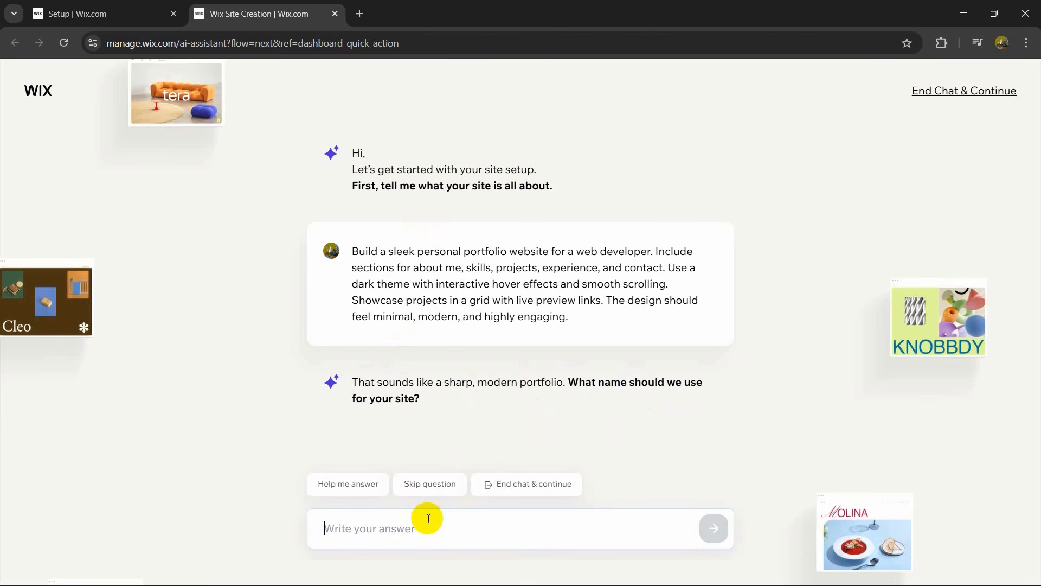
pyautogui.write('trywix')
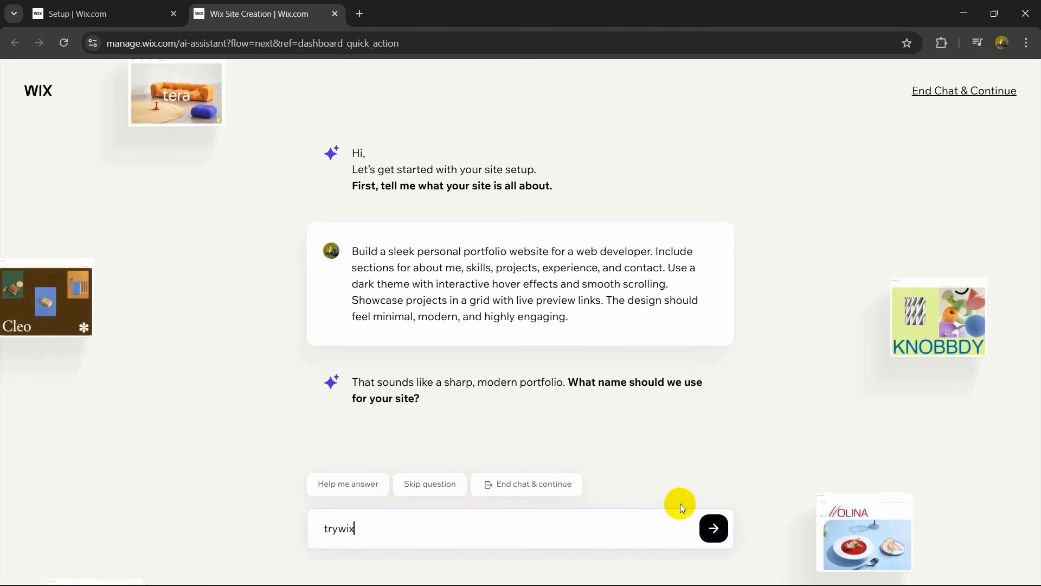
pyautogui.click(710, 529)
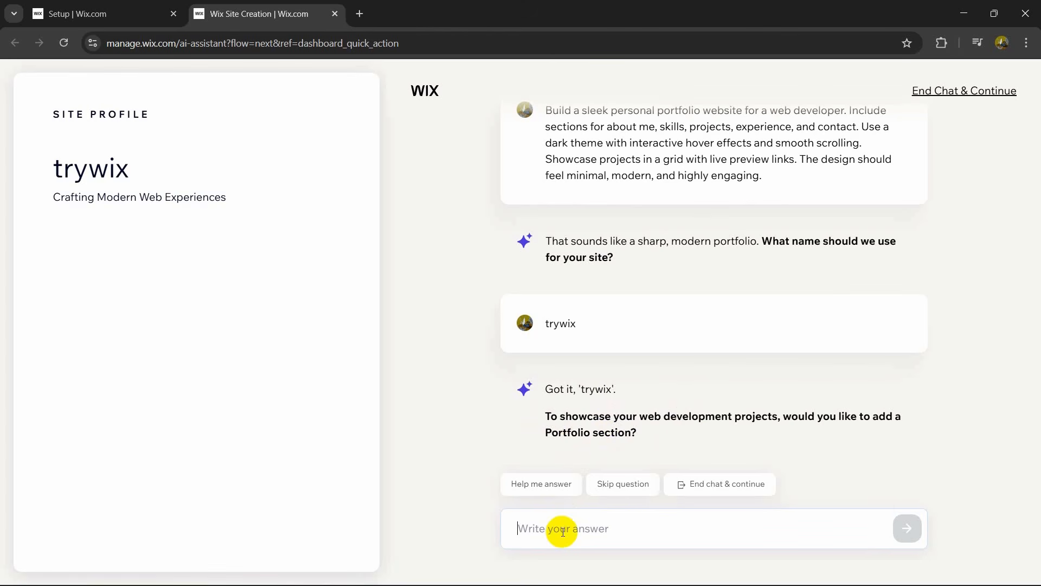
# Finish the chat setup by declining a Portfolio section, accepting a Blog, answering "learning" and keeping the preselected Portfolio, Blog and Forms apps.
pyautogui.press('Return')
pyautogui.write('yes')
pyautogui.press('Return')
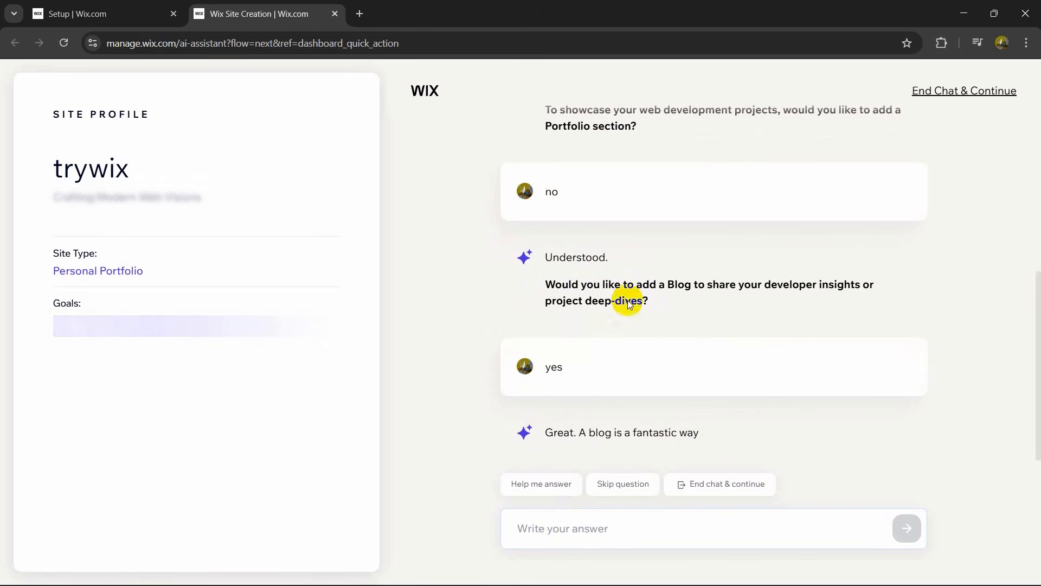
pyautogui.write('learning')
pyautogui.press('Return')
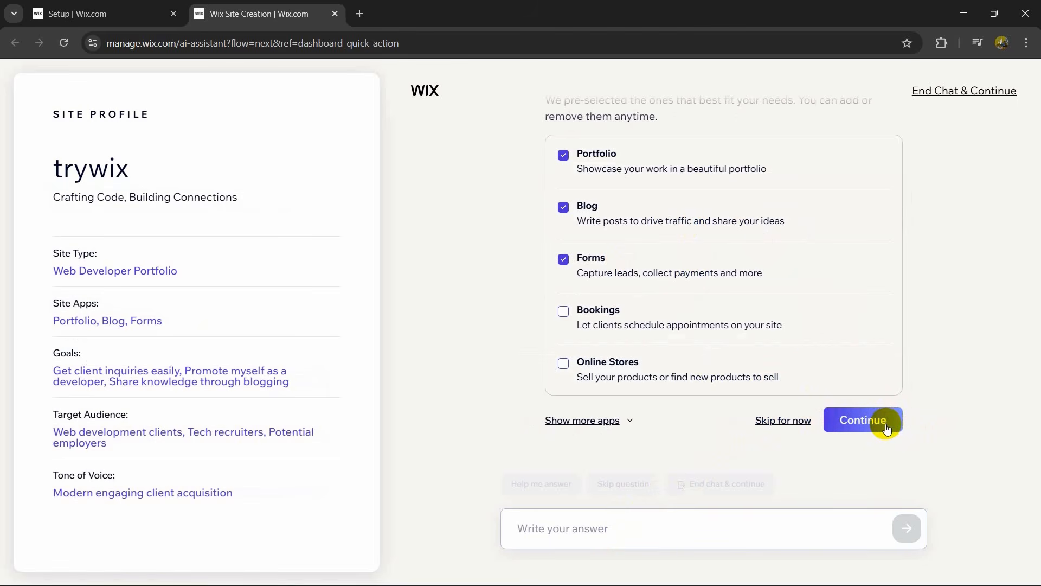
pyautogui.click(886, 428)
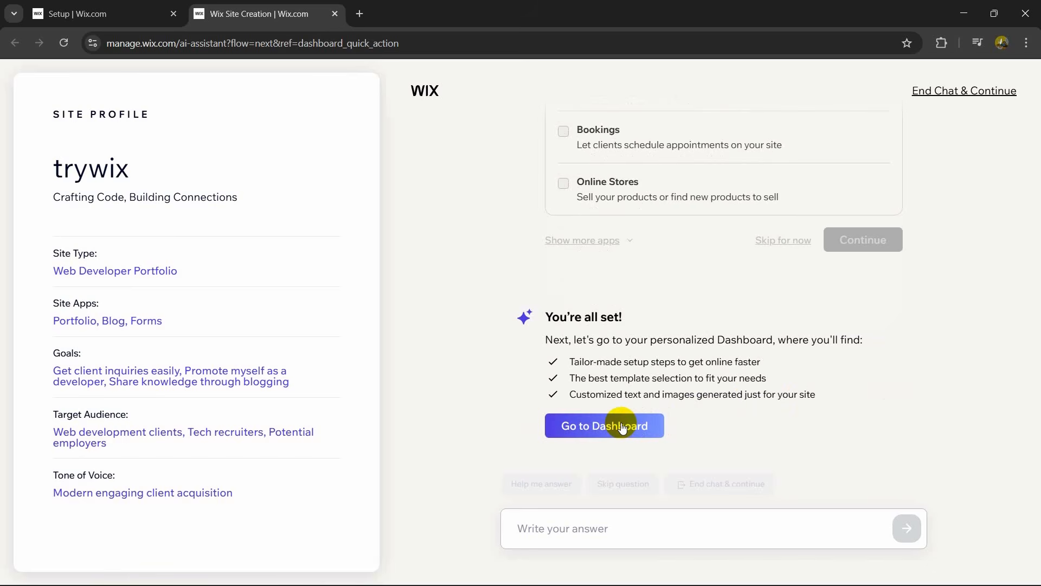
pyautogui.click(622, 427)
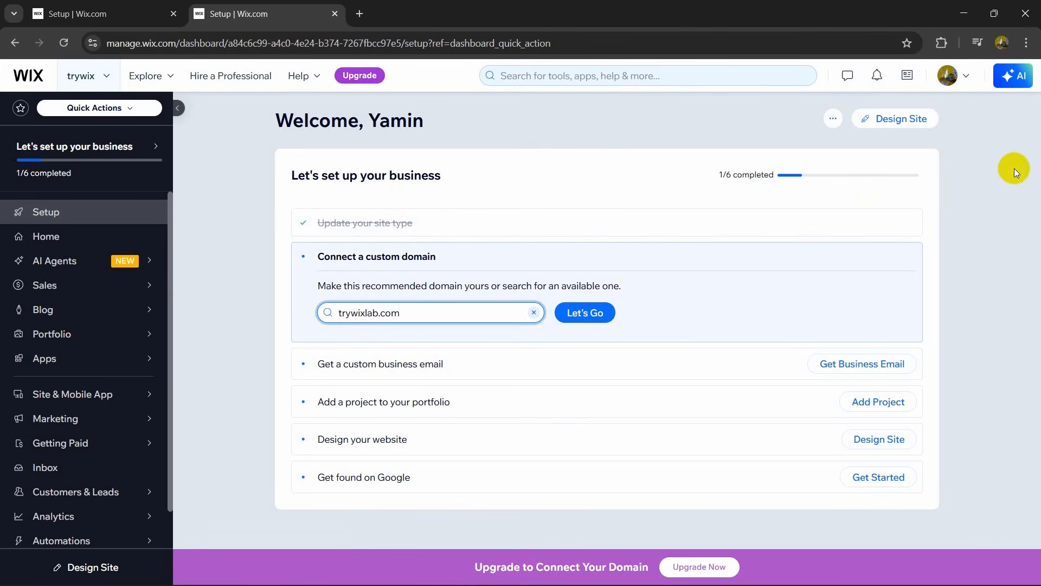
# Generate the trywix site with Aria from the prepared portfolio prompt and show it in the editor.
pyautogui.click(922, 121)
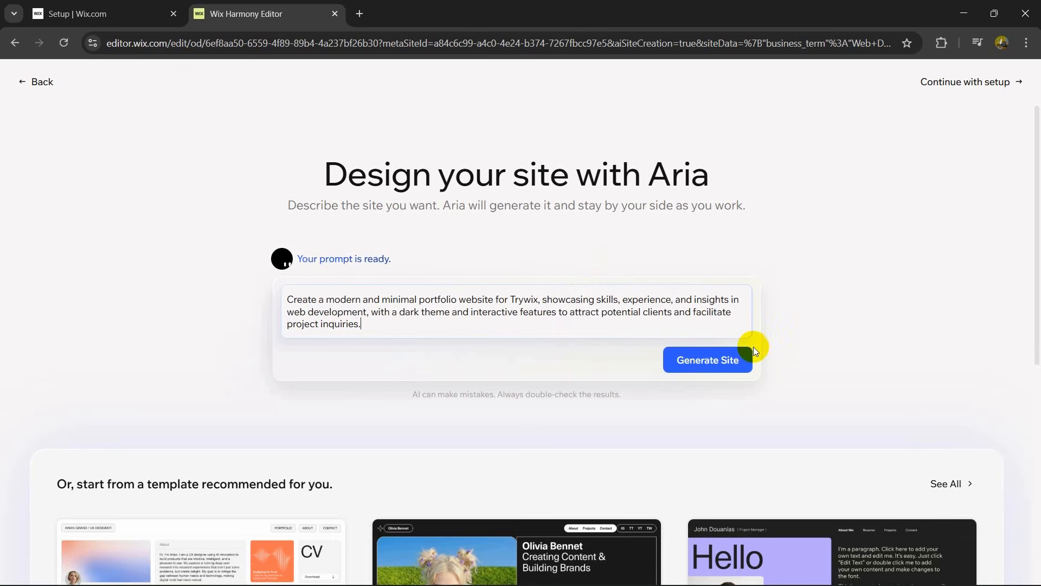
pyautogui.click(733, 360)
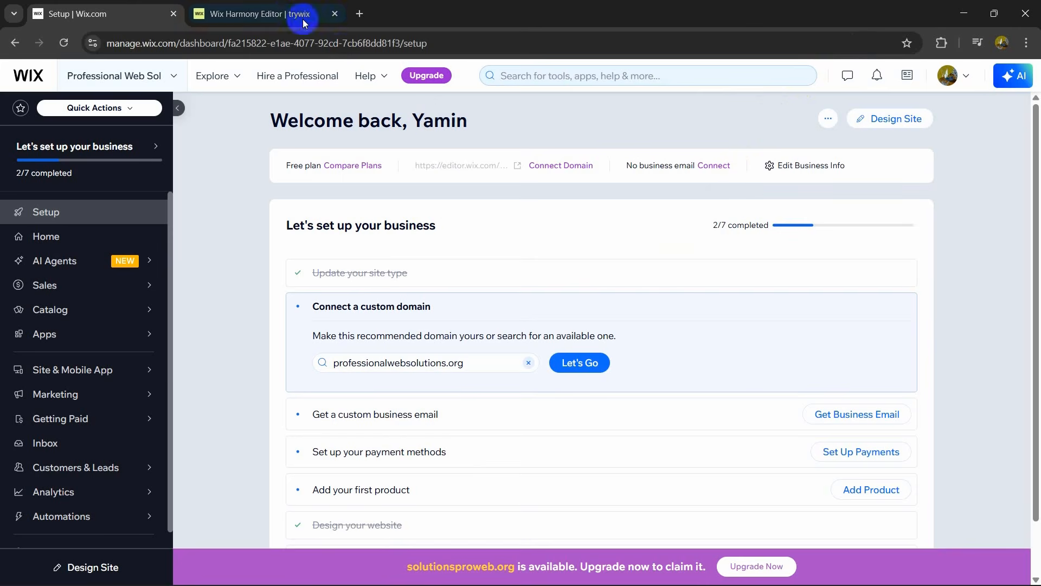
pyautogui.click(304, 16)
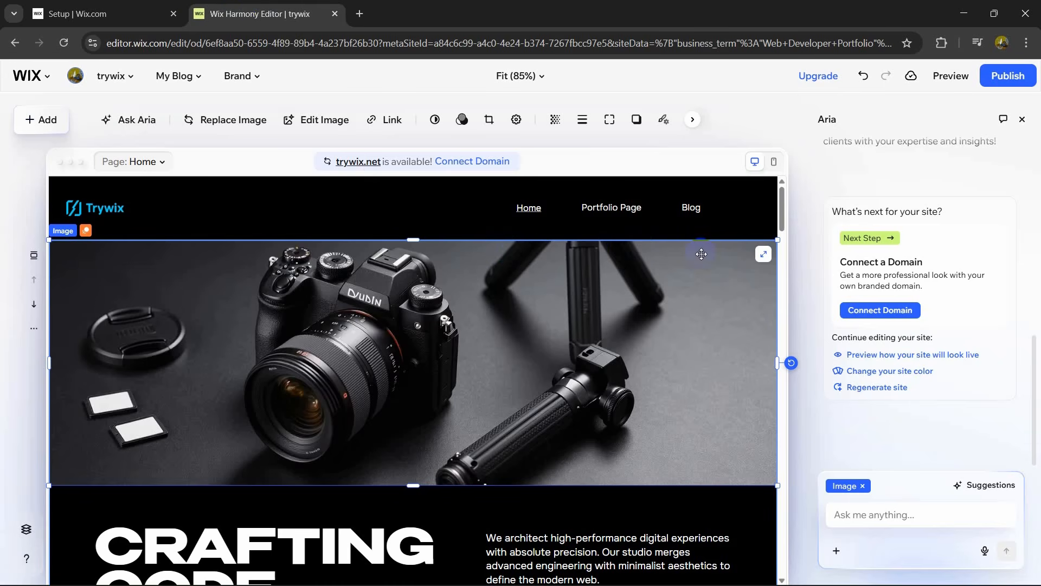
# Look through the generated home page, examining its header, hero image, intro text and portfolio section.
pyautogui.scroll(-10, 678, 247)
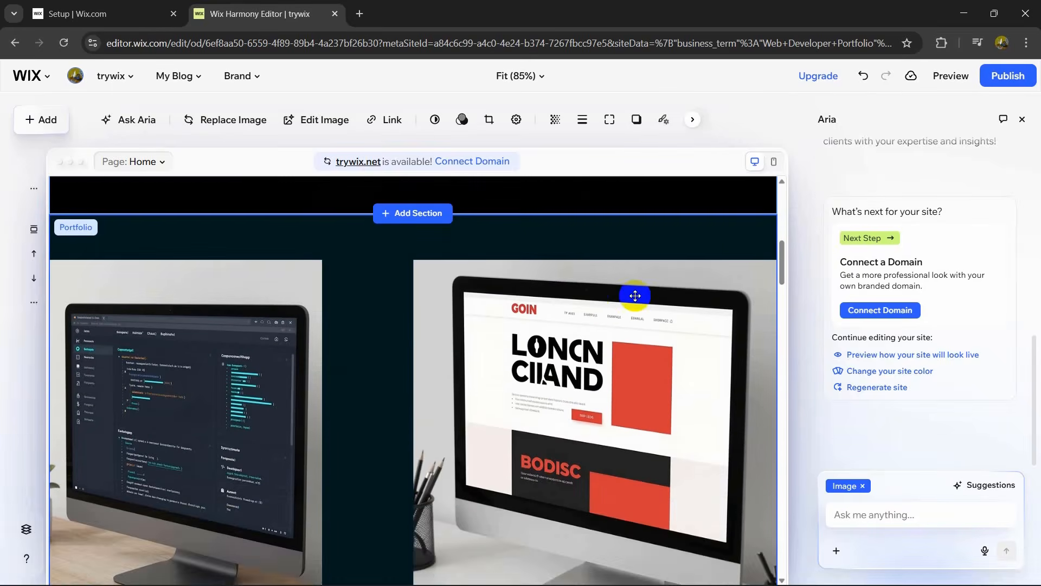
pyautogui.scroll(10, 705, 279)
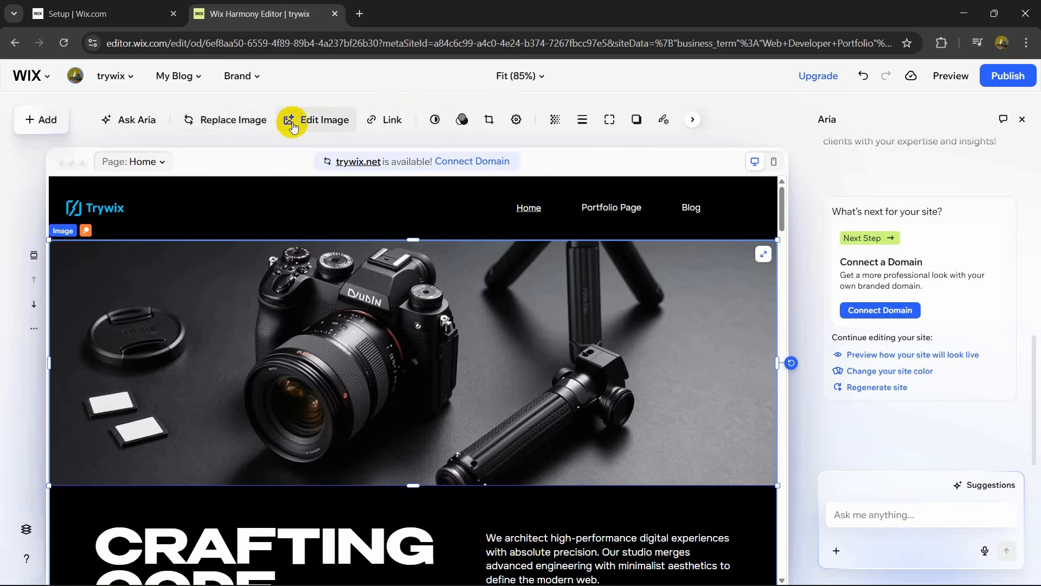
pyautogui.click(433, 203)
pyautogui.scroll(-5, 704, 315)
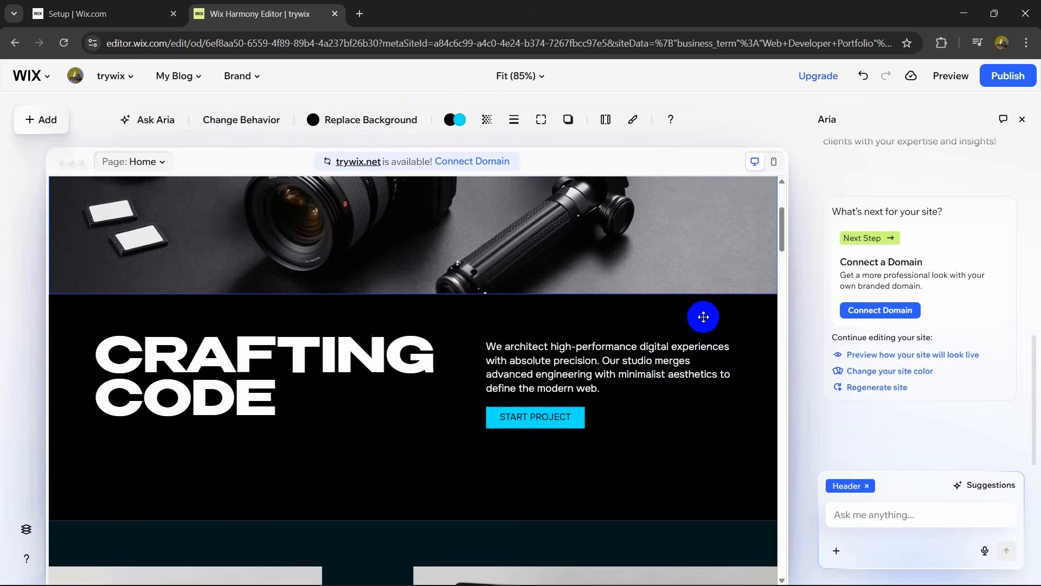
pyautogui.scroll(-5, 704, 317)
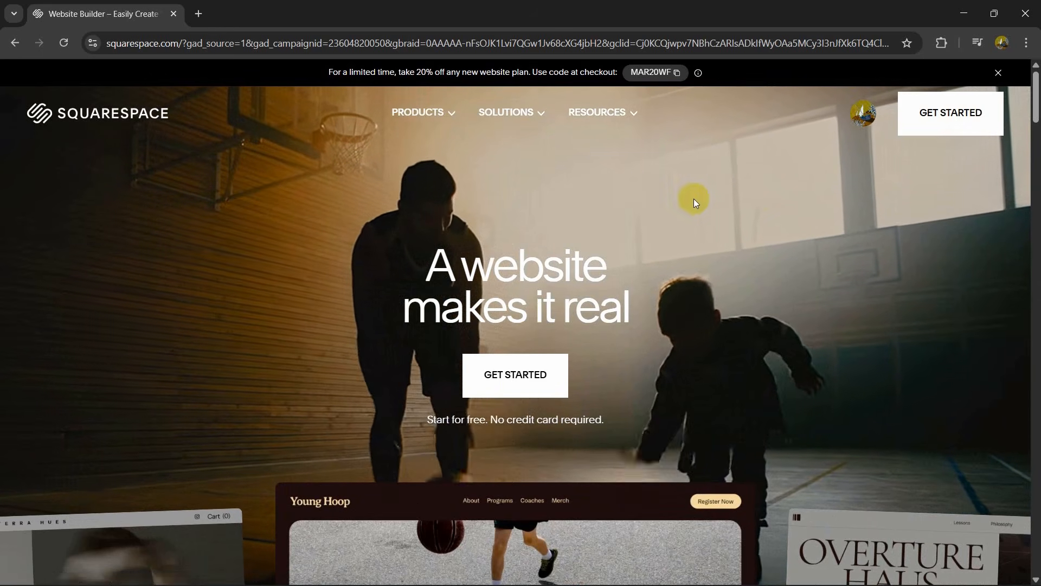
# Switch to Squarespace and start a new website with Photography as its topic.
pyautogui.click(979, 93)
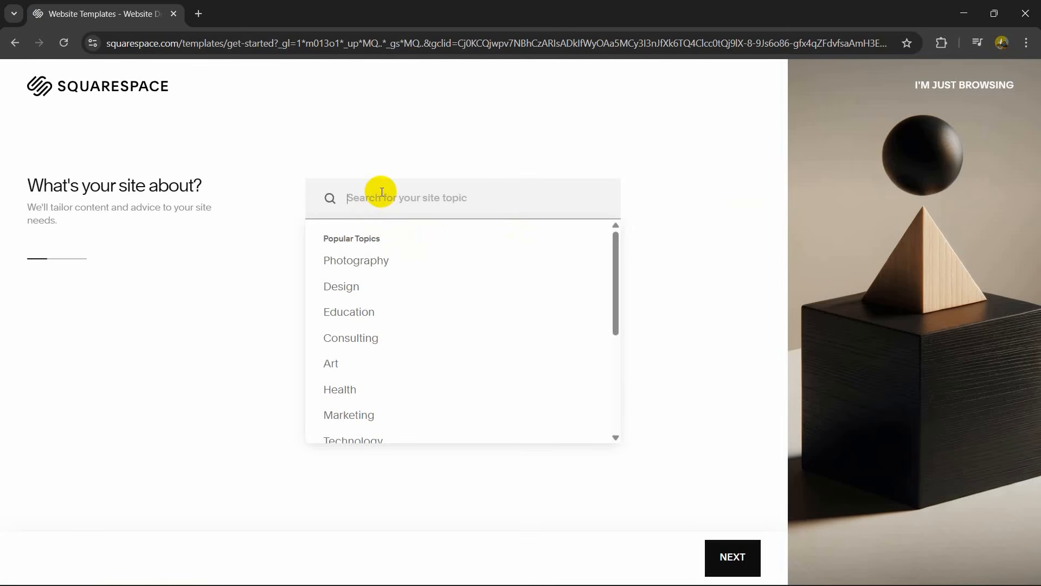
pyautogui.write('Photography')
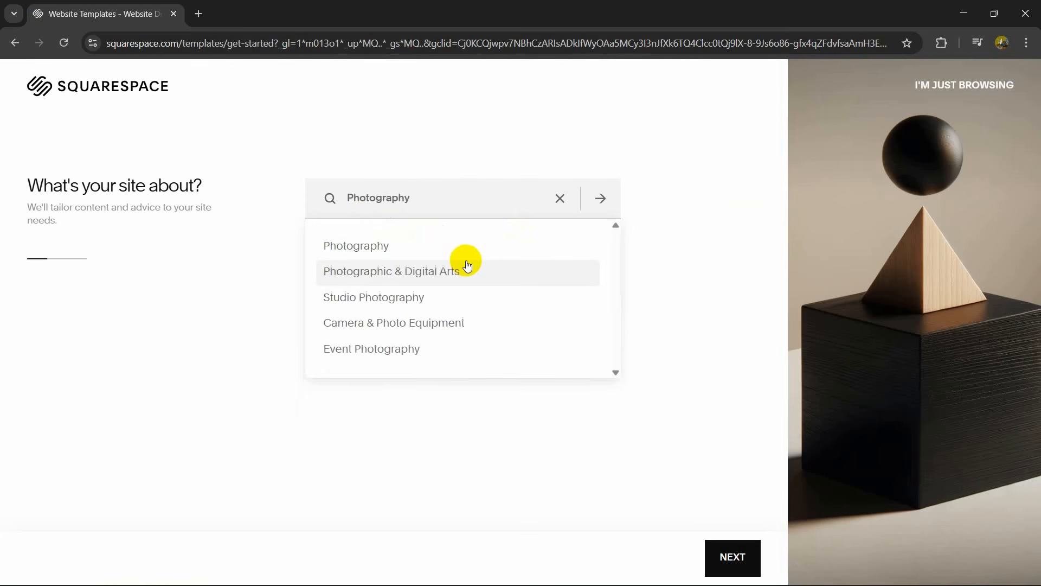
pyautogui.click(729, 540)
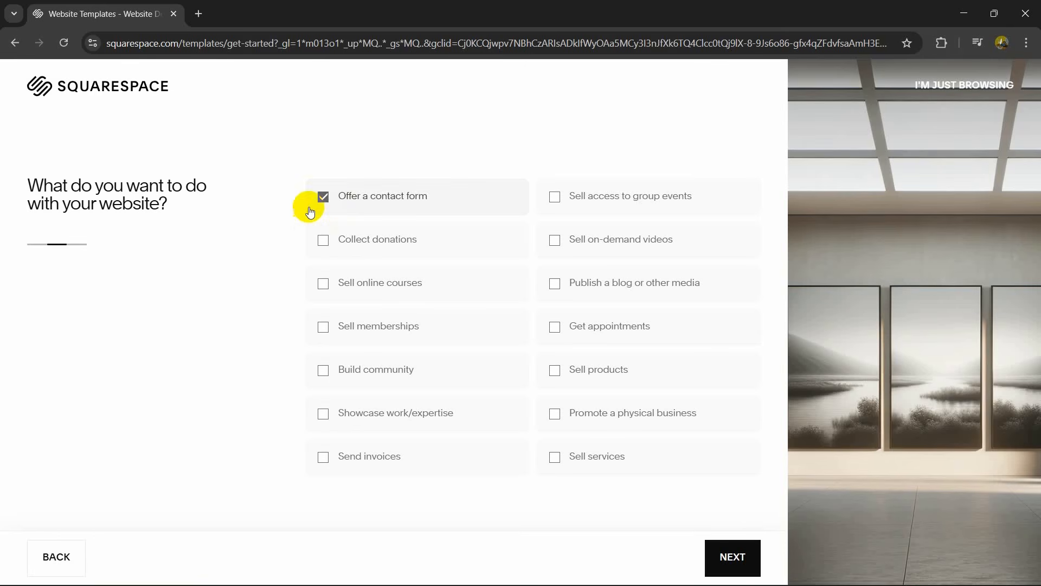
# Set the goals to contact form, build community and sell on-demand videos, and choose to build with the AI Website Builder.
pyautogui.click(324, 373)
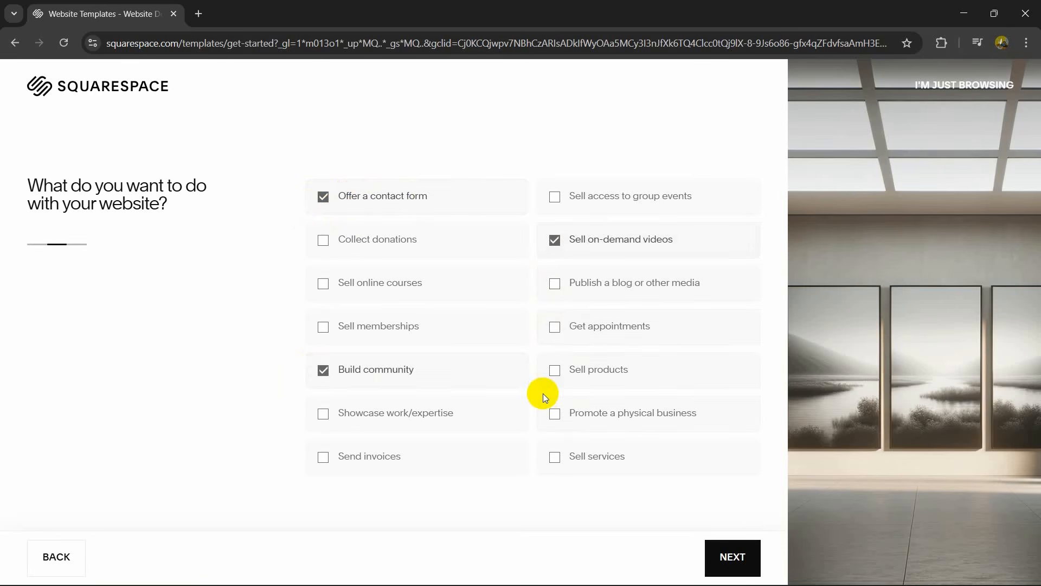
pyautogui.click(732, 557)
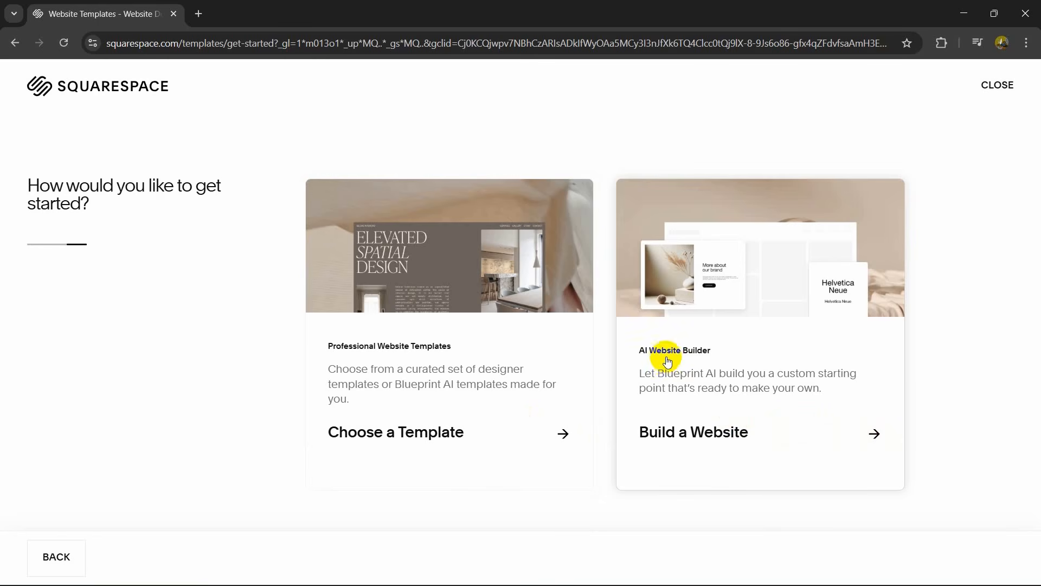
pyautogui.click(810, 413)
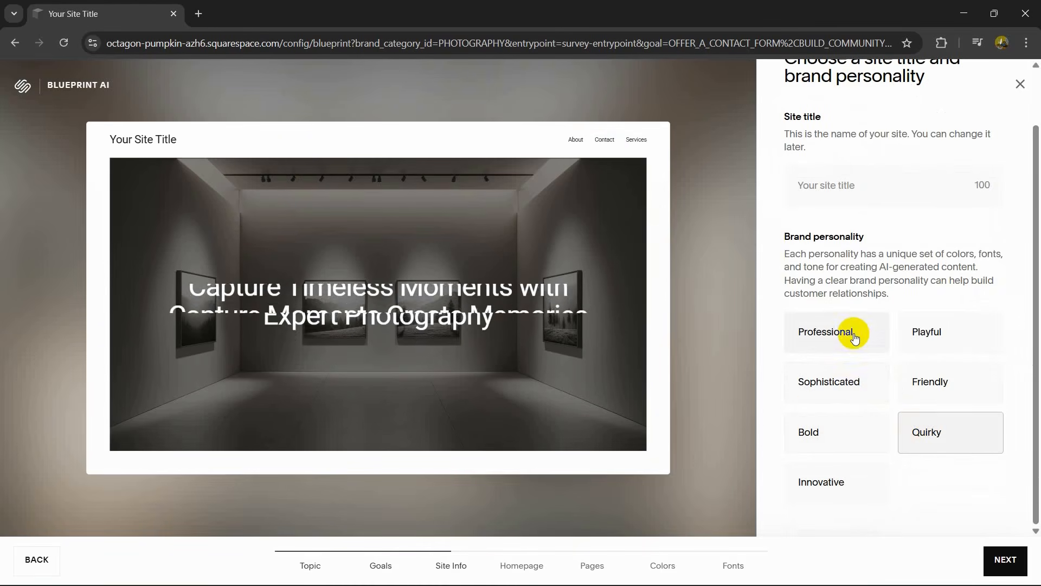
# Keep the Quirky brand personality and leave the site title blank.
pyautogui.scroll(1, 918, 434)
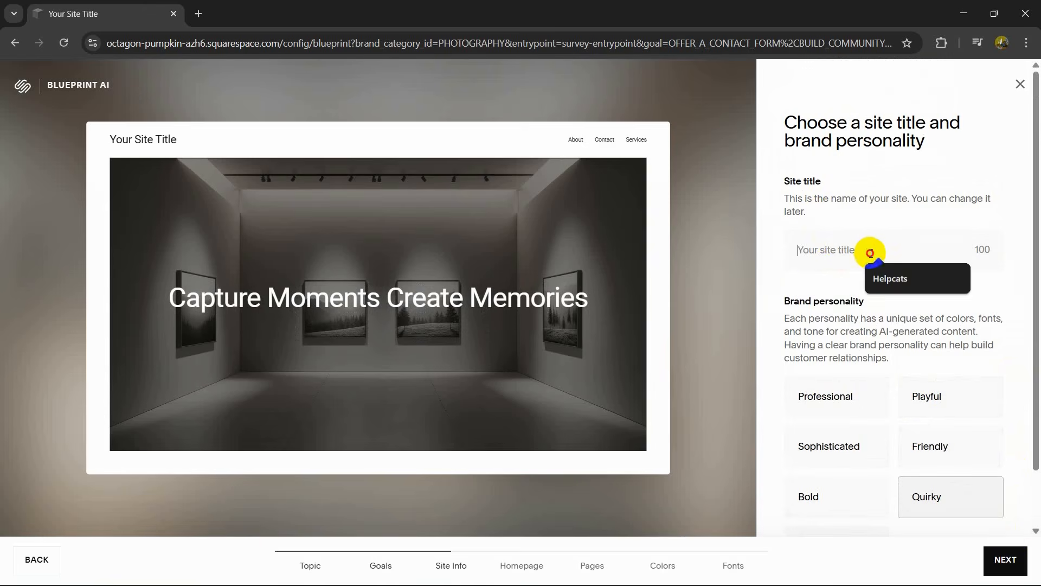
pyautogui.scroll(-1, 866, 292)
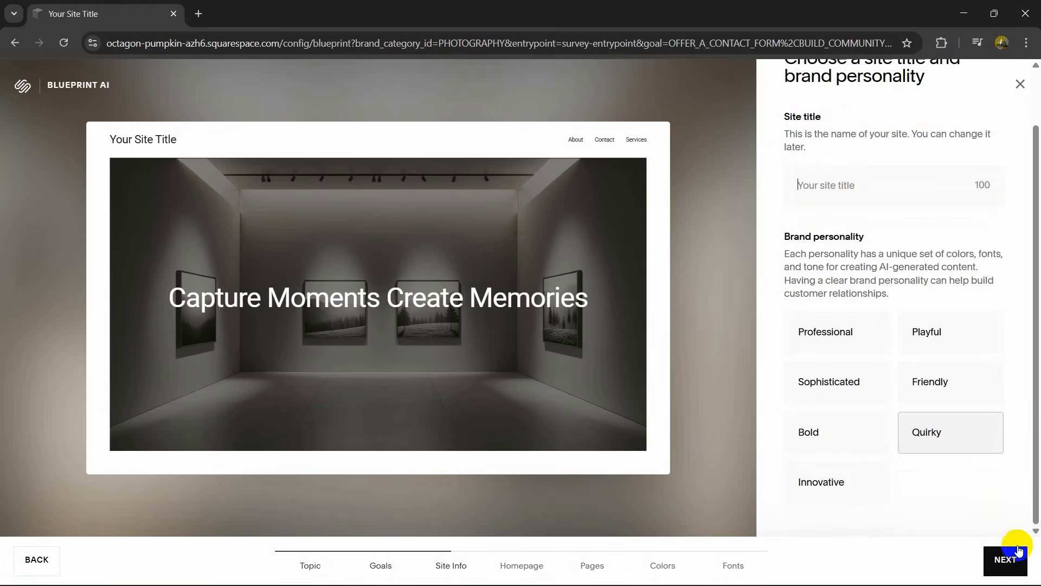
pyautogui.click(1006, 559)
# Add Products, Services, Appointments, About, Social and Footer sections to the homepage.
pyautogui.click(795, 281)
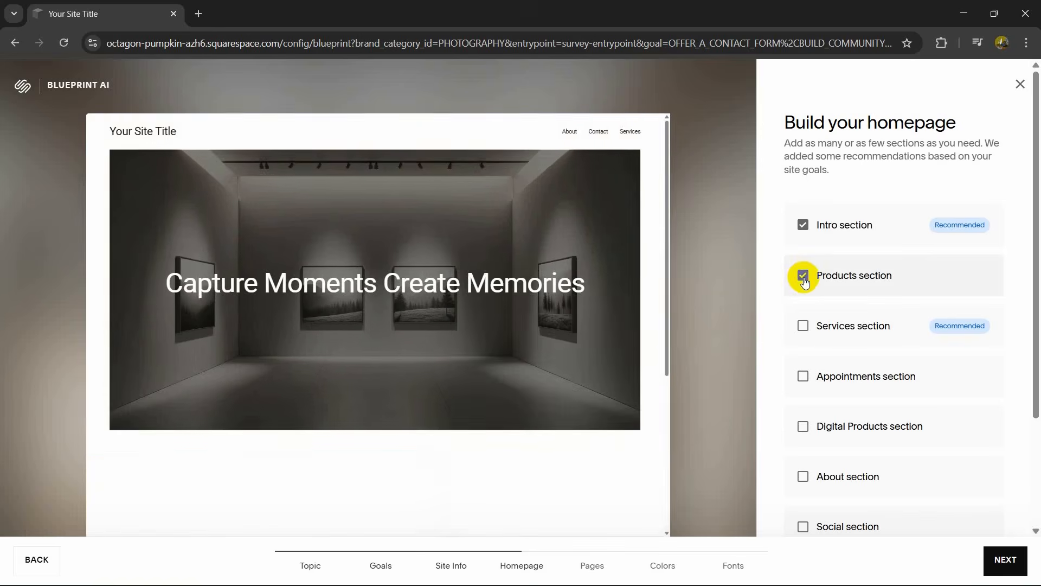
pyautogui.click(802, 324)
pyautogui.click(803, 376)
pyautogui.click(803, 476)
pyautogui.click(803, 526)
pyautogui.scroll(-3, 814, 520)
pyautogui.click(803, 482)
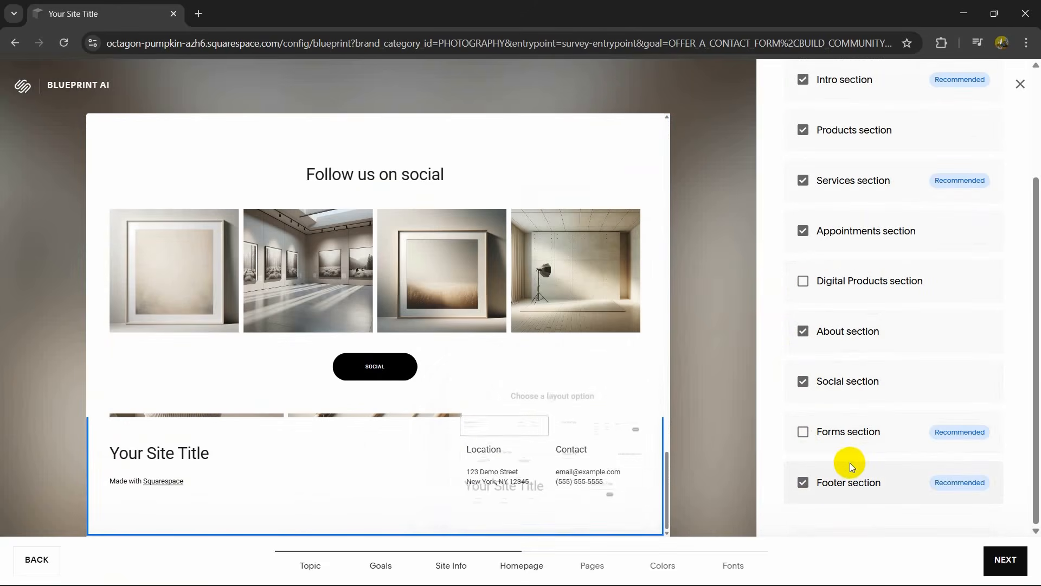
pyautogui.click(1006, 559)
# Keep the About, Contact and Services pages and choose the black, white and grey Professional color palette.
pyautogui.scroll(-1, 925, 467)
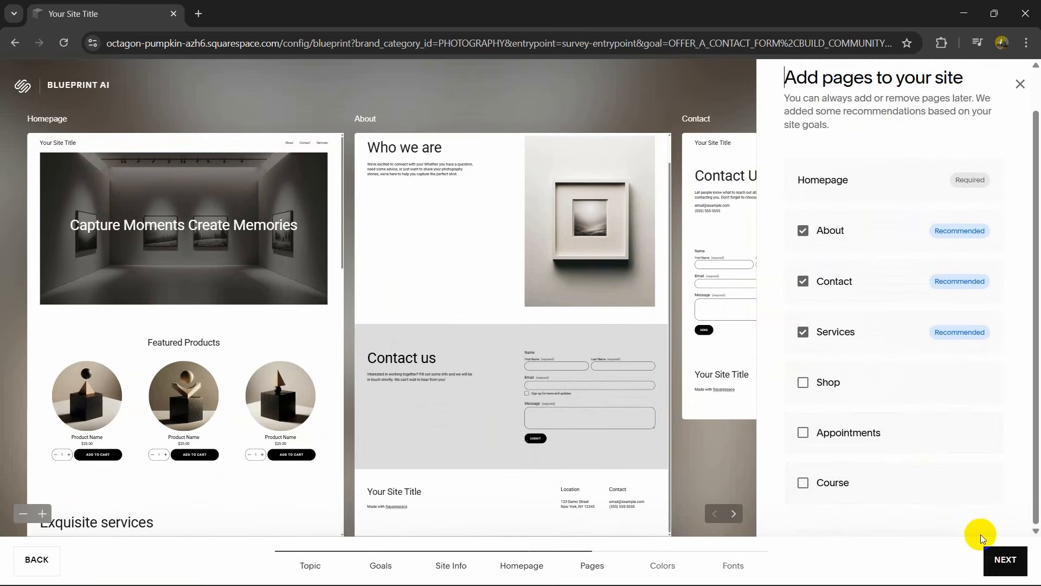
pyautogui.click(1004, 560)
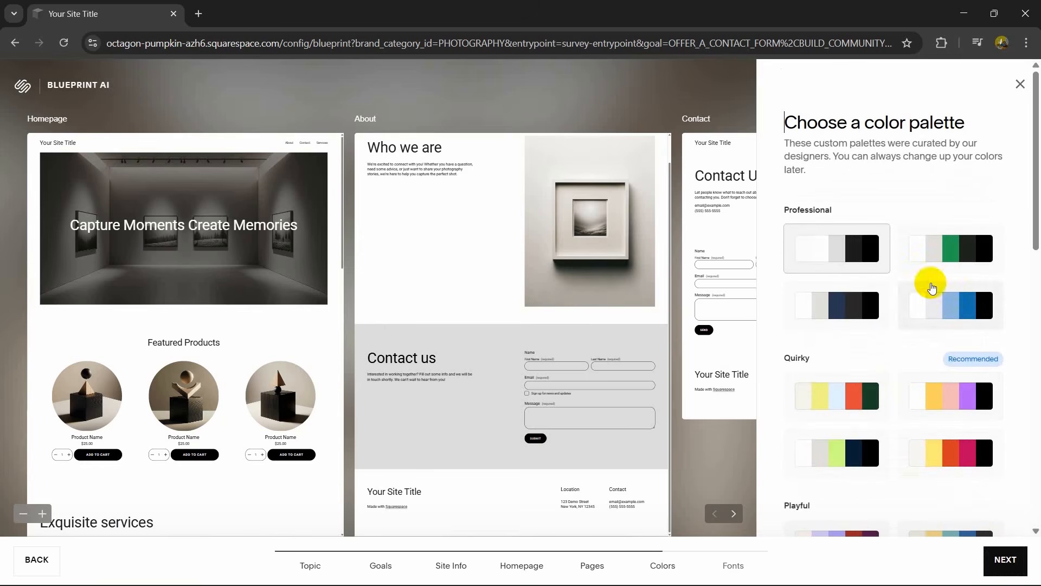
pyautogui.click(956, 263)
pyautogui.click(849, 256)
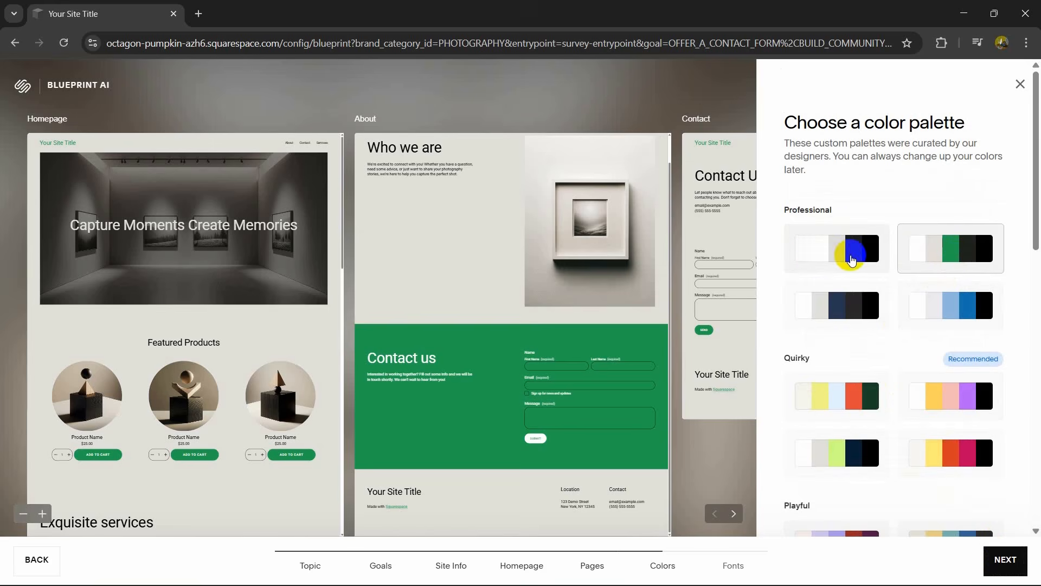
pyautogui.click(1010, 564)
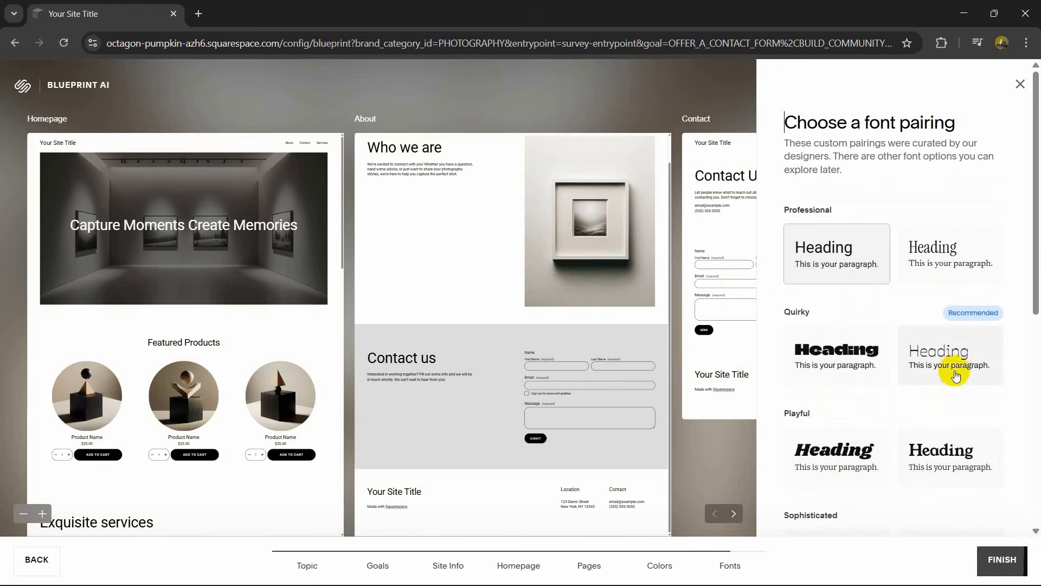
# Finish the site with the preselected Professional font pairing and open its home page in the website editor.
pyautogui.scroll(-1, 955, 374)
pyautogui.click(1002, 559)
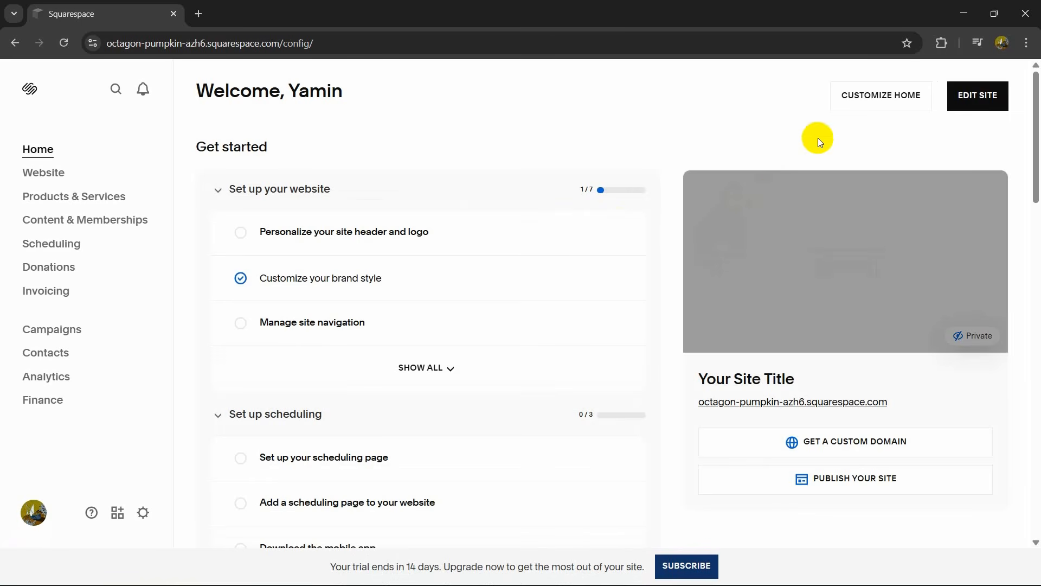
pyautogui.click(978, 100)
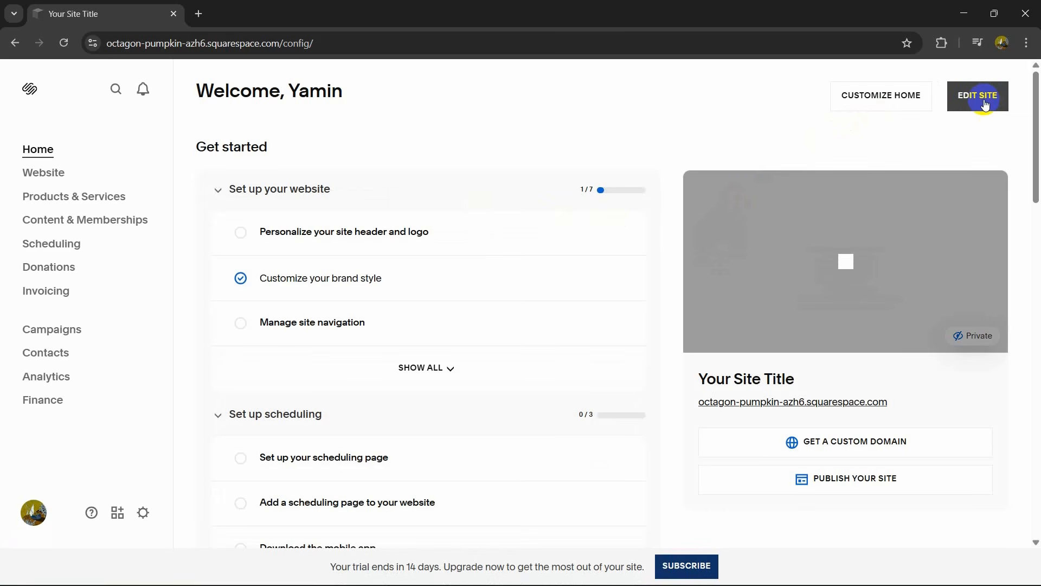
pyautogui.scroll(-3, 814, 253)
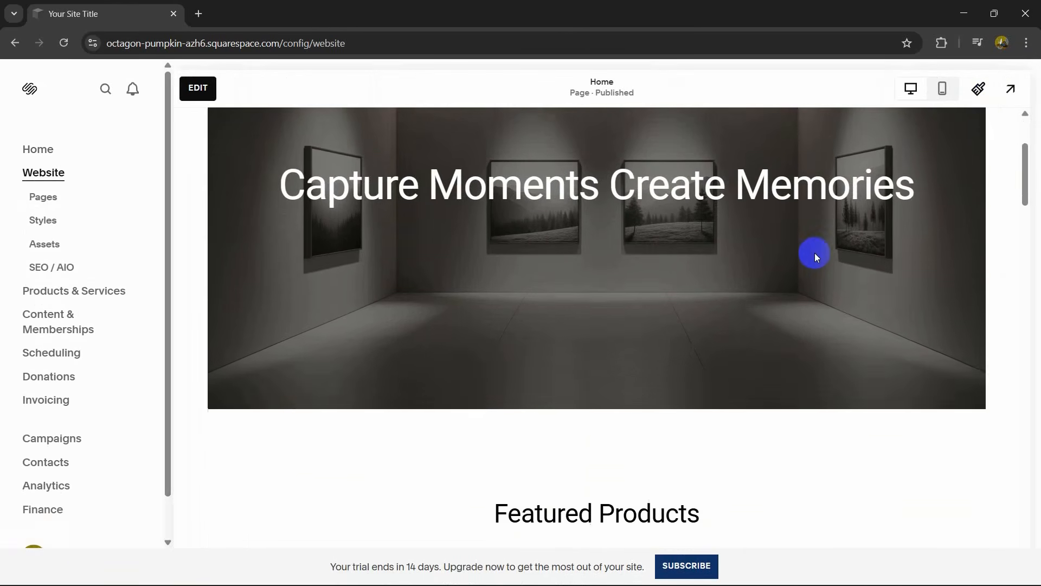
# Open the generated Squarespace home page for editing and examine its sections from the hero banner down to the footer.
pyautogui.scroll(-10, 814, 253)
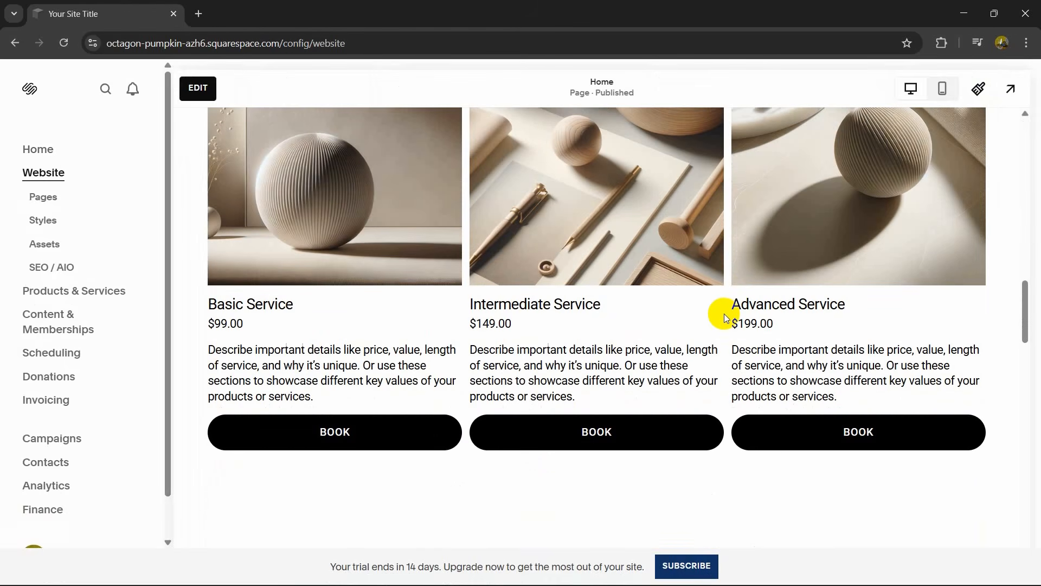
pyautogui.scroll(-10, 724, 313)
pyautogui.click(619, 308)
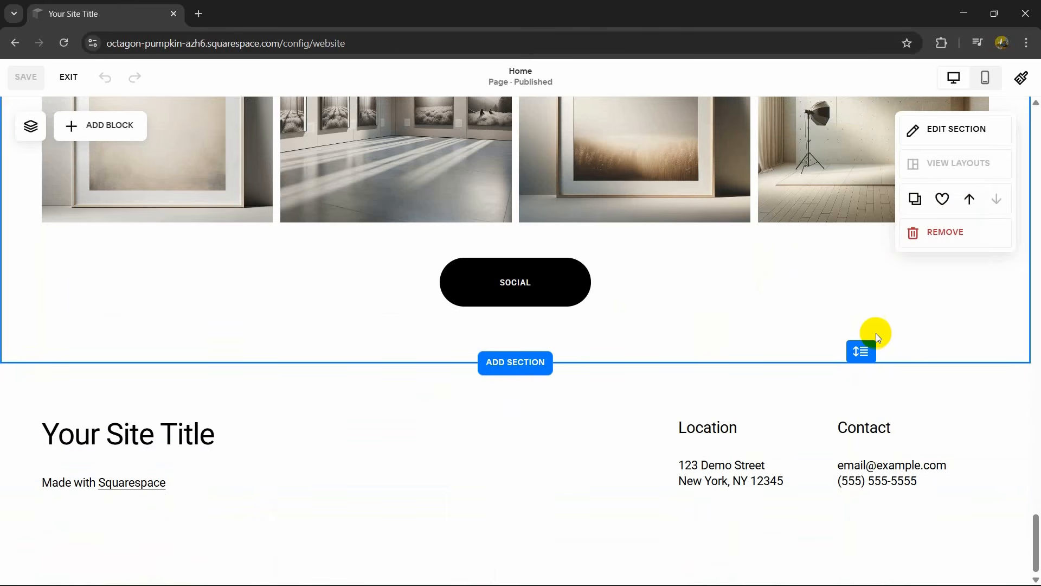
pyautogui.scroll(10, 711, 416)
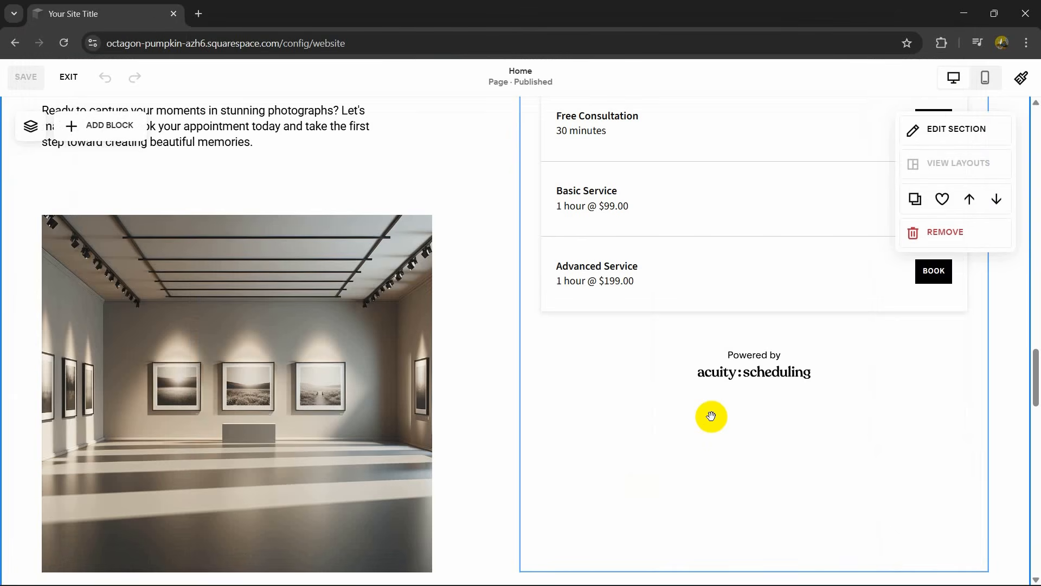
pyautogui.scroll(15, 711, 416)
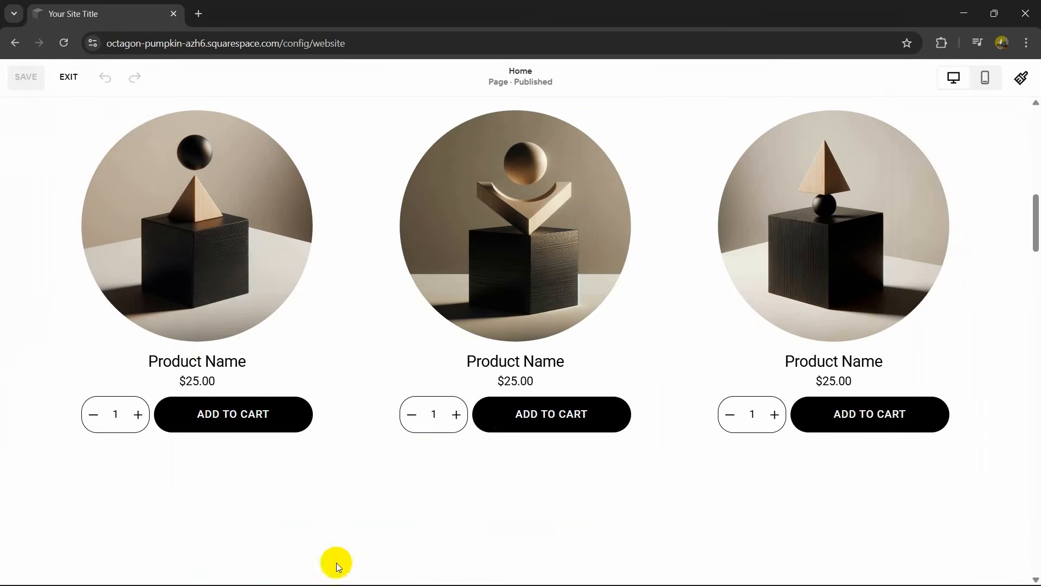
pyautogui.moveTo(669, 286)
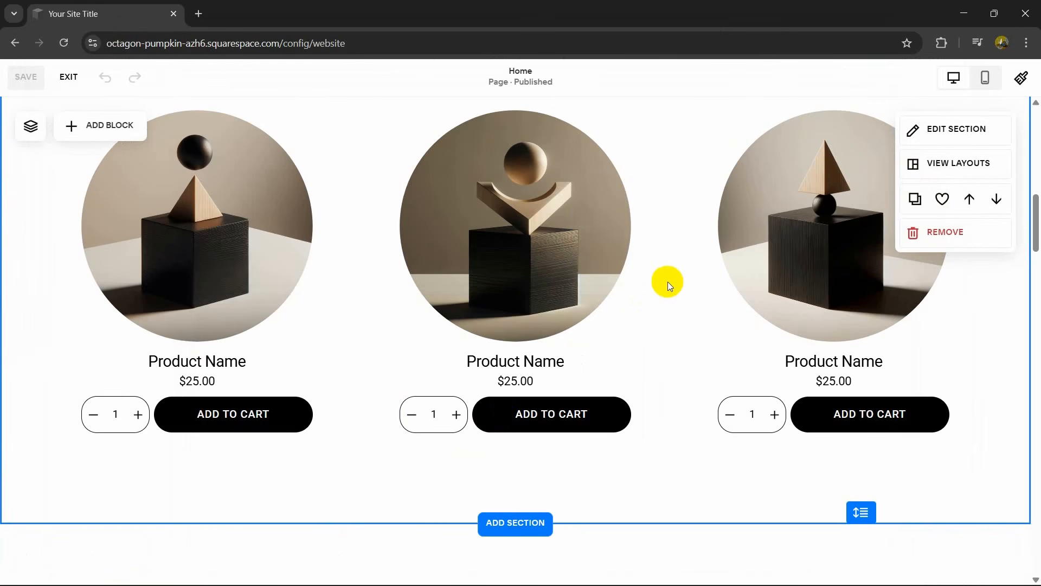
pyautogui.scroll(10, 668, 281)
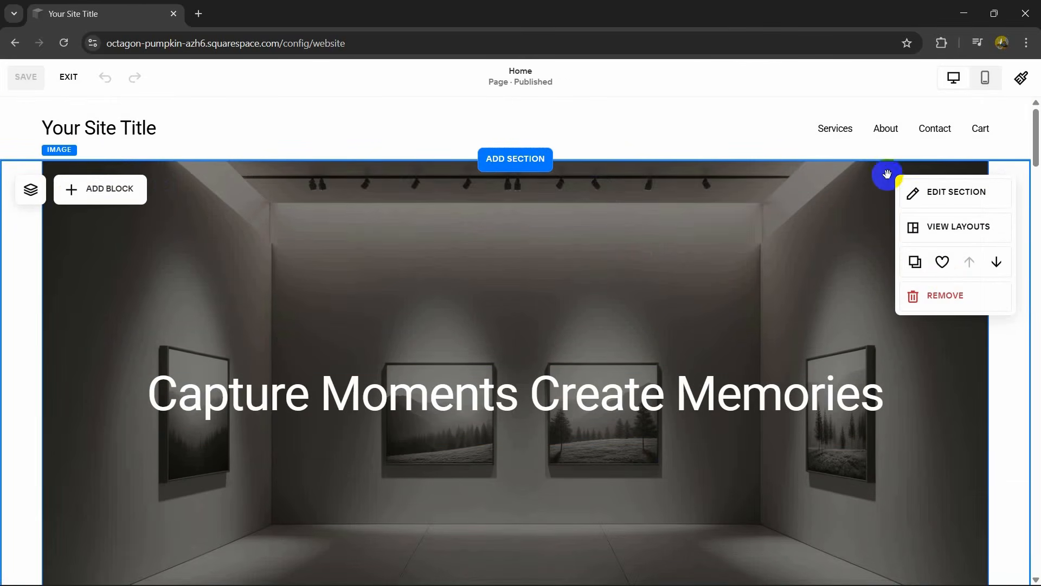
pyautogui.click(930, 191)
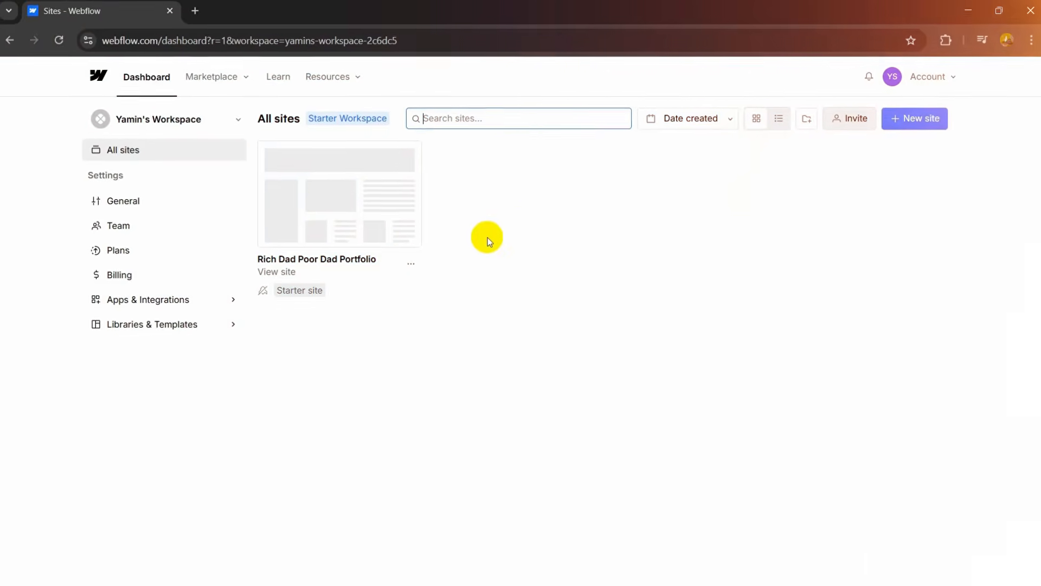
# Switch to Webflow, reload the dashboard and start a new site with the AI site builder.
pyautogui.moveTo(403, 214)
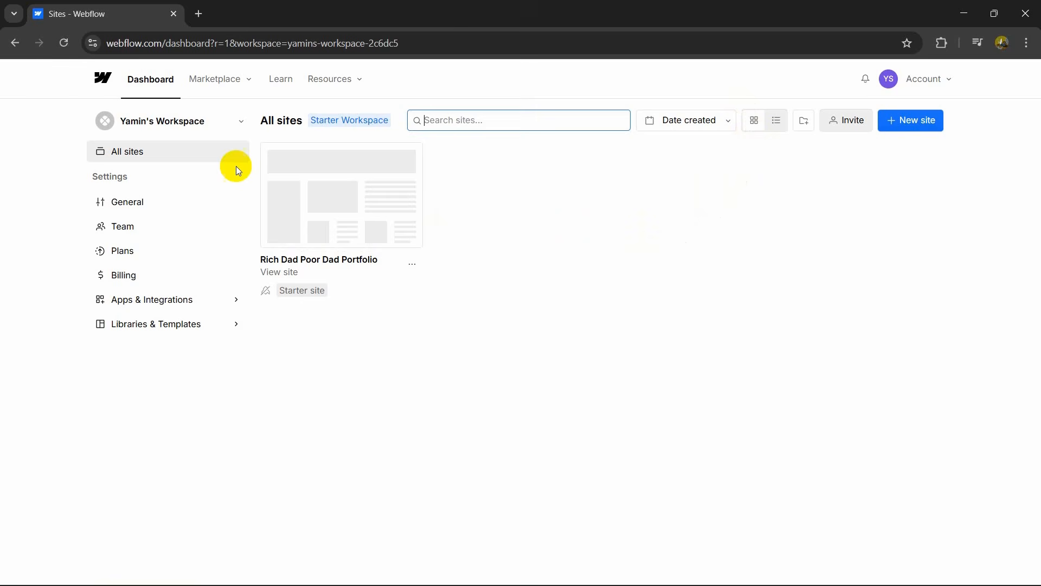
pyautogui.click(64, 44)
pyautogui.click(929, 125)
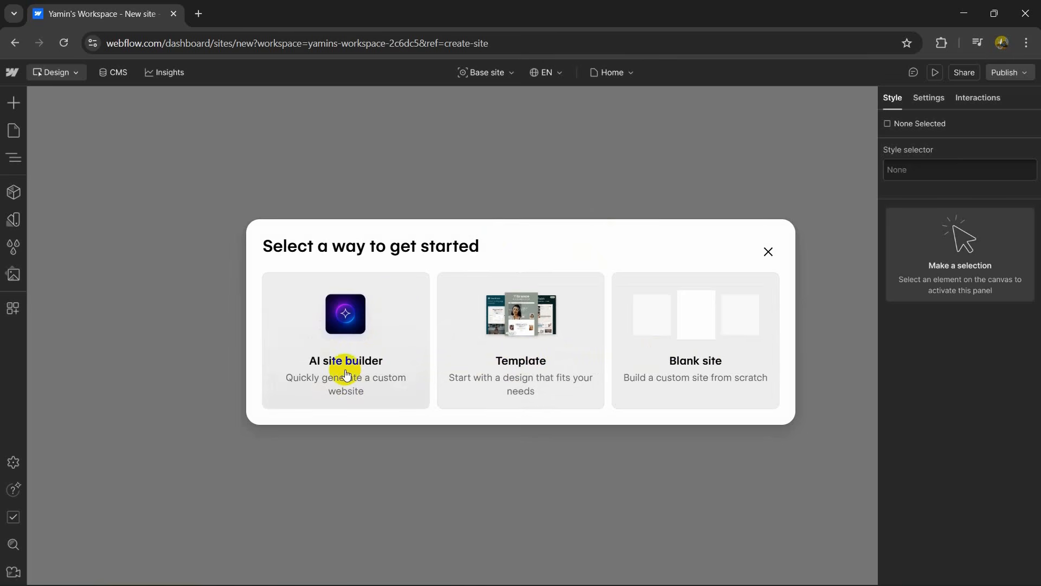
pyautogui.click(353, 341)
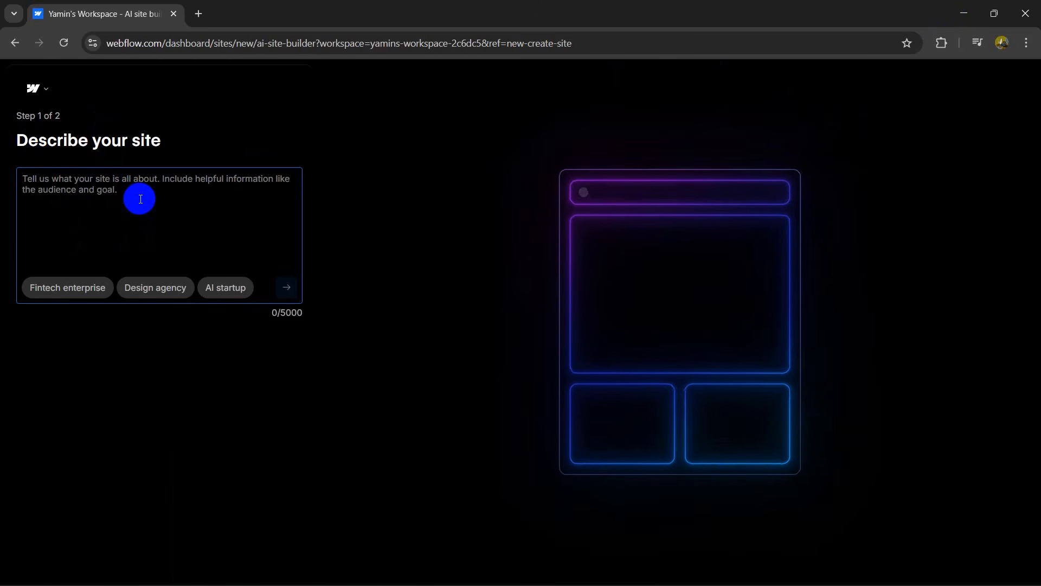
# Describe a content-focused blog website for tech and AI tutorials with featured articles and categories, and generate the site with the proposed structure.
pyautogui.write('Design a content-focused blog website for tech and AI tutorials. Include a homepage with featured articles, categories, search functionality, and a reading-friendly article page layout. Use a light theme with excellent typography, spacing, and readability. Add newsletter signup and social sharing features.')
pyautogui.moveTo(222, 222); pyautogui.dragTo(19, 179)
pyautogui.click(120, 179)
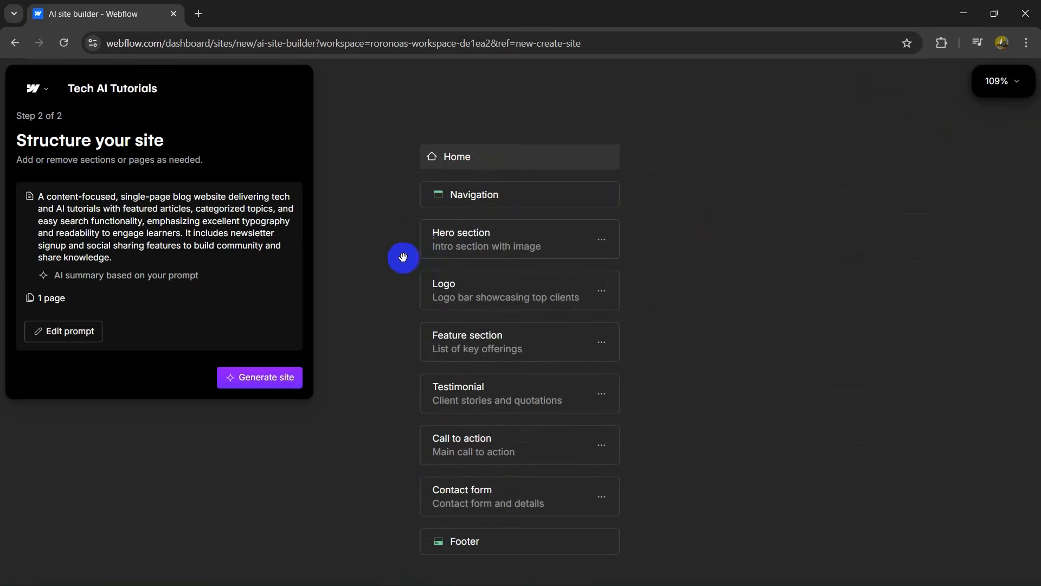
pyautogui.scroll(-2, 561, 199)
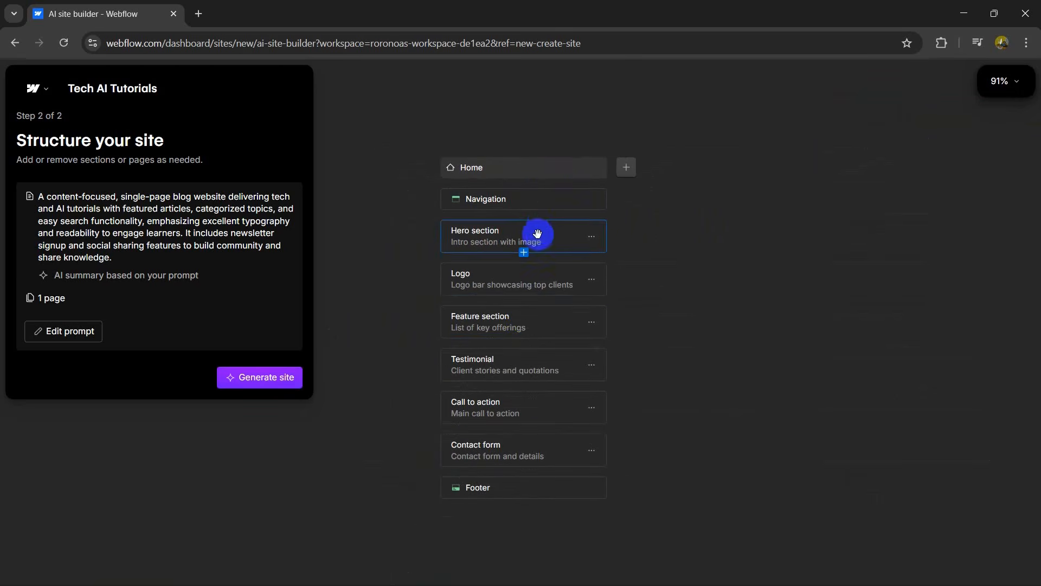
pyautogui.click(275, 381)
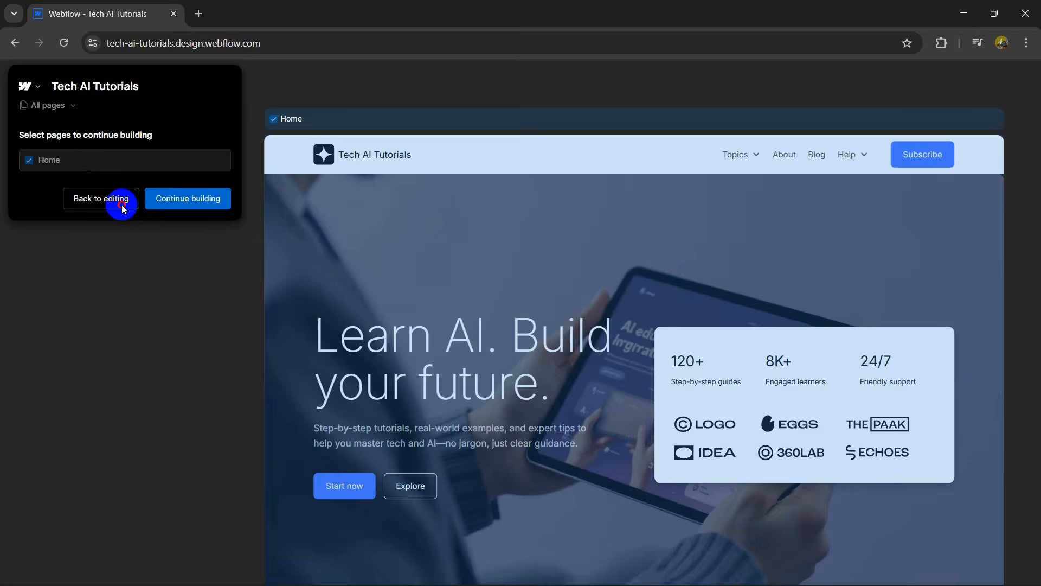
# Return from the page selection to the Tech AI Tutorials preview and open the generated Home page for editing.
pyautogui.click(146, 199)
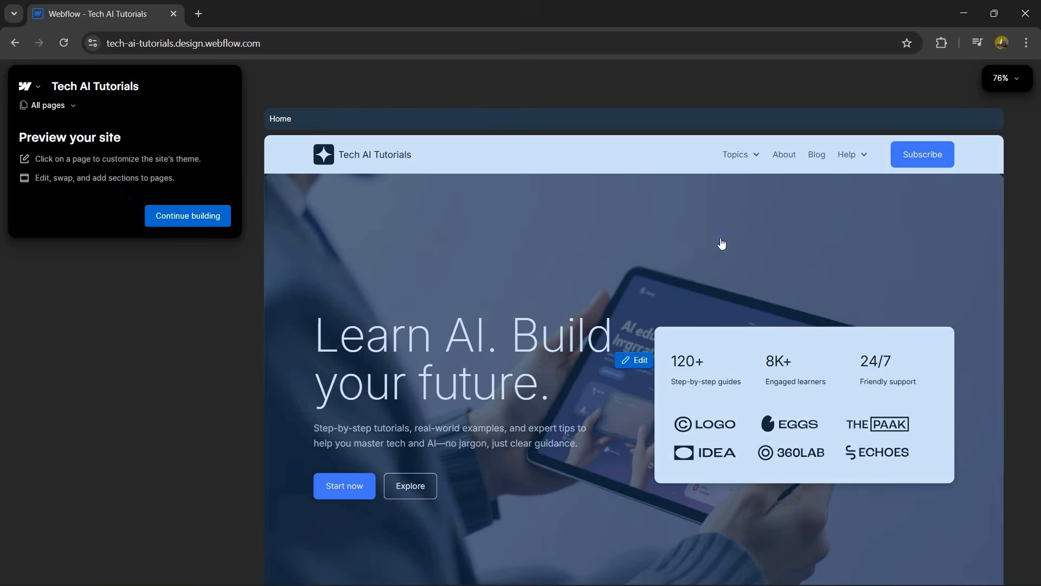
pyautogui.scroll(-3, 996, 220)
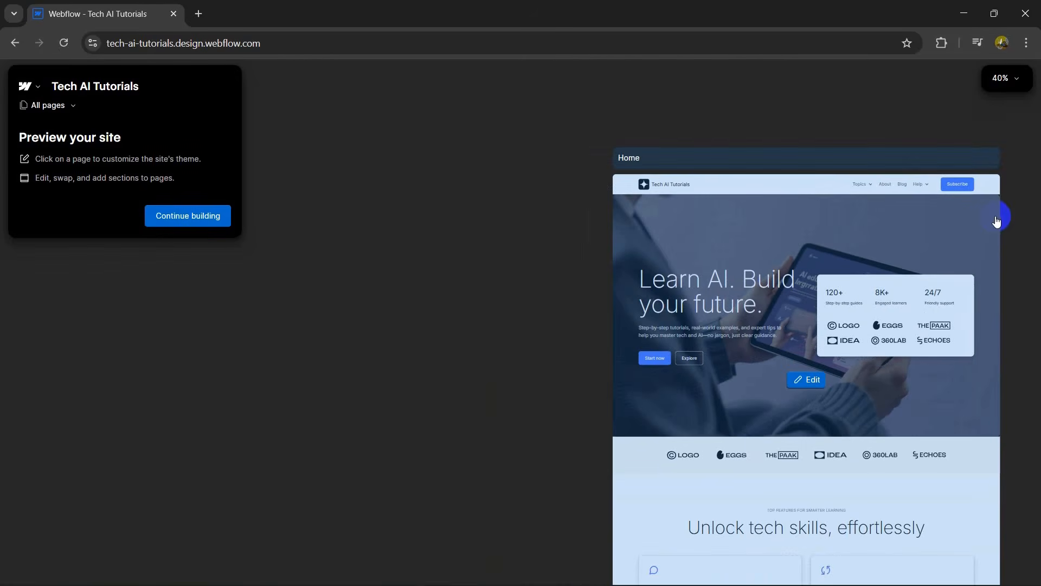
pyautogui.scroll(4, 996, 218)
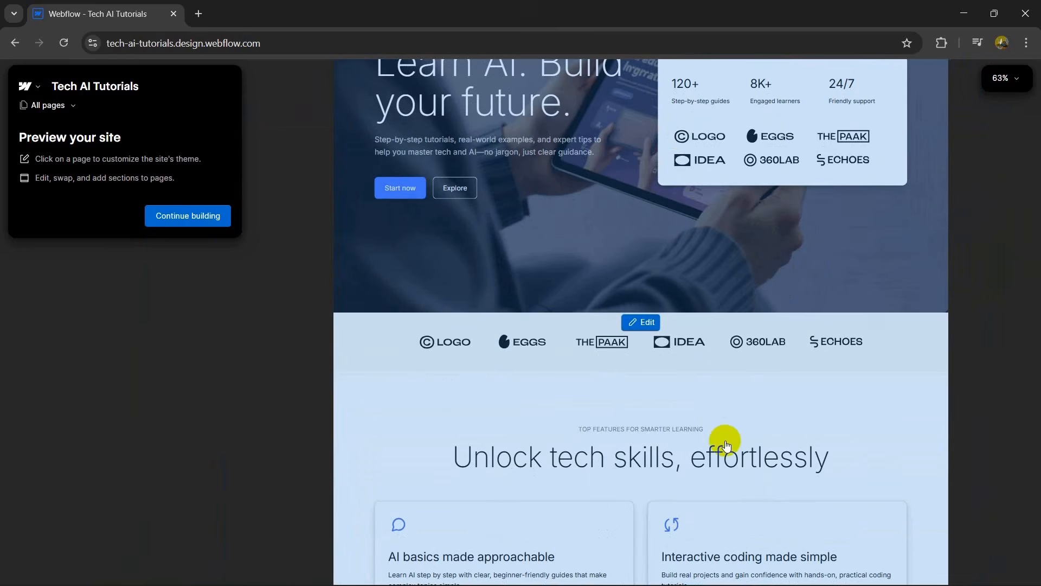
pyautogui.moveTo(725, 441); pyautogui.dragTo(739, 574)
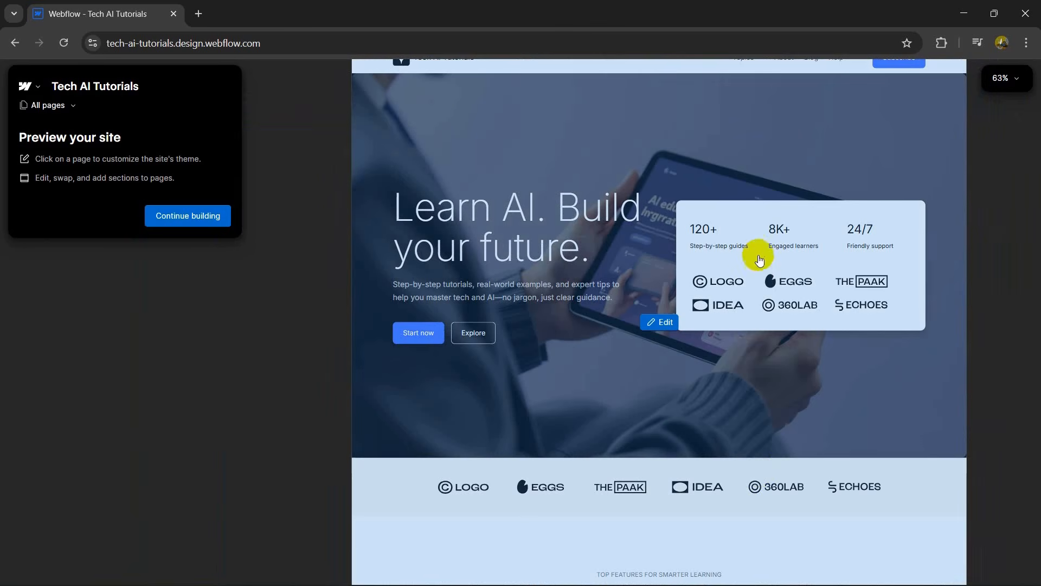
pyautogui.click(665, 322)
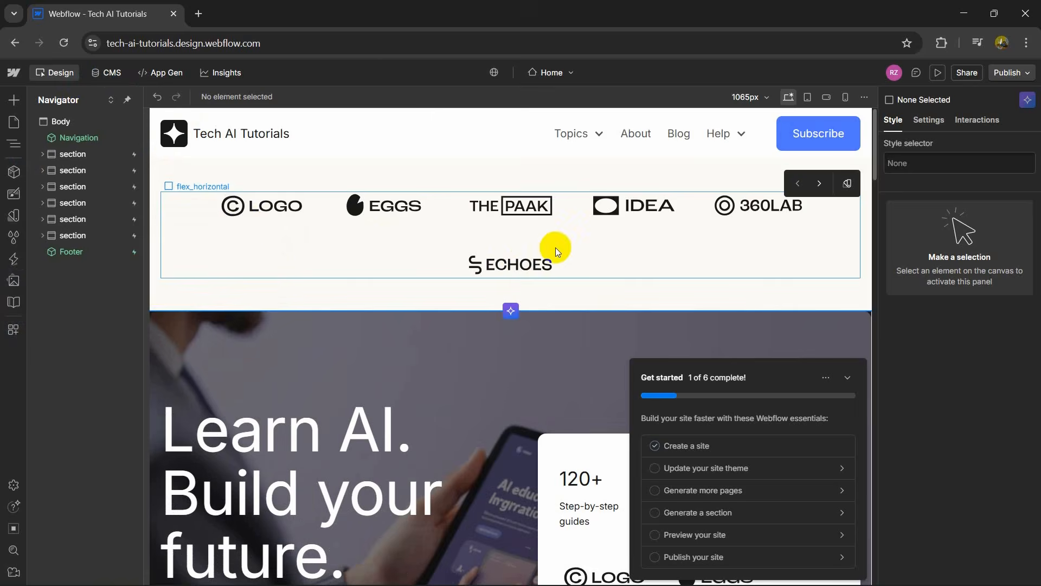
# Examine the Home page sections in the Webflow designer, including the "Boost productivity, learn efficiently" card heading.
pyautogui.scroll(-15, 555, 248)
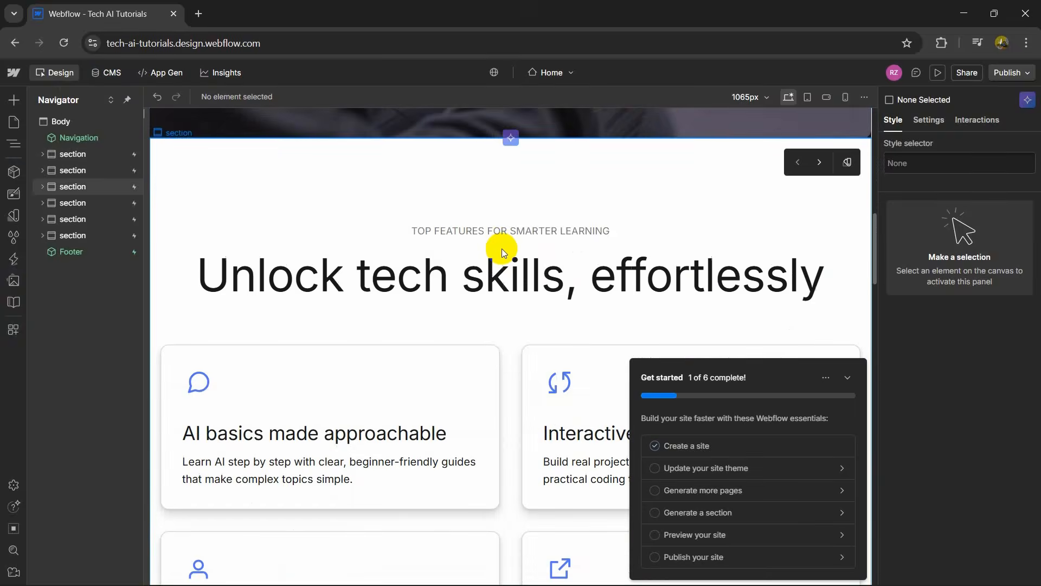
pyautogui.scroll(-6, 531, 271)
pyautogui.scroll(4, 542, 260)
pyautogui.click(551, 277)
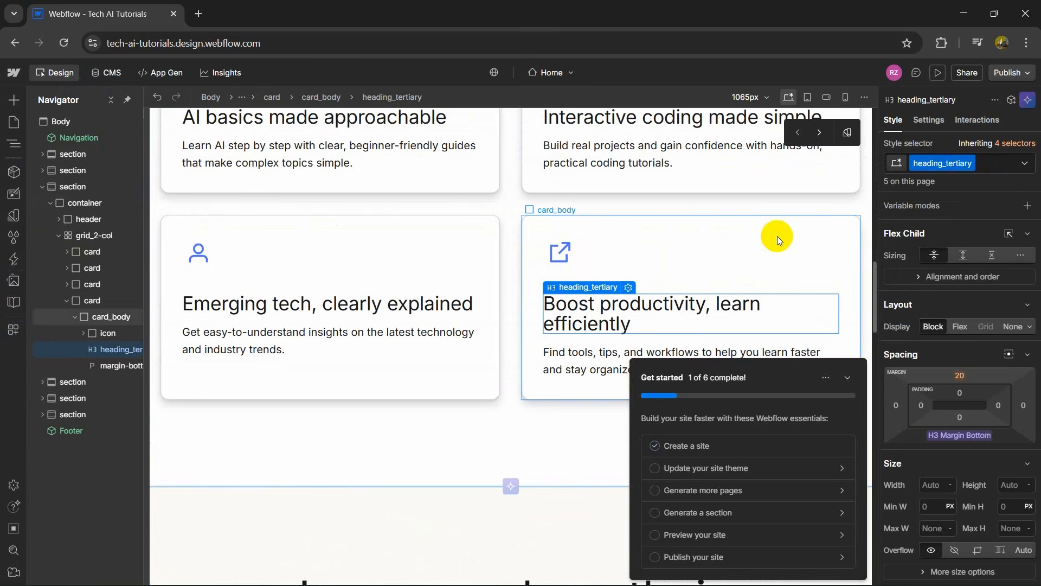
pyautogui.scroll(15, 775, 237)
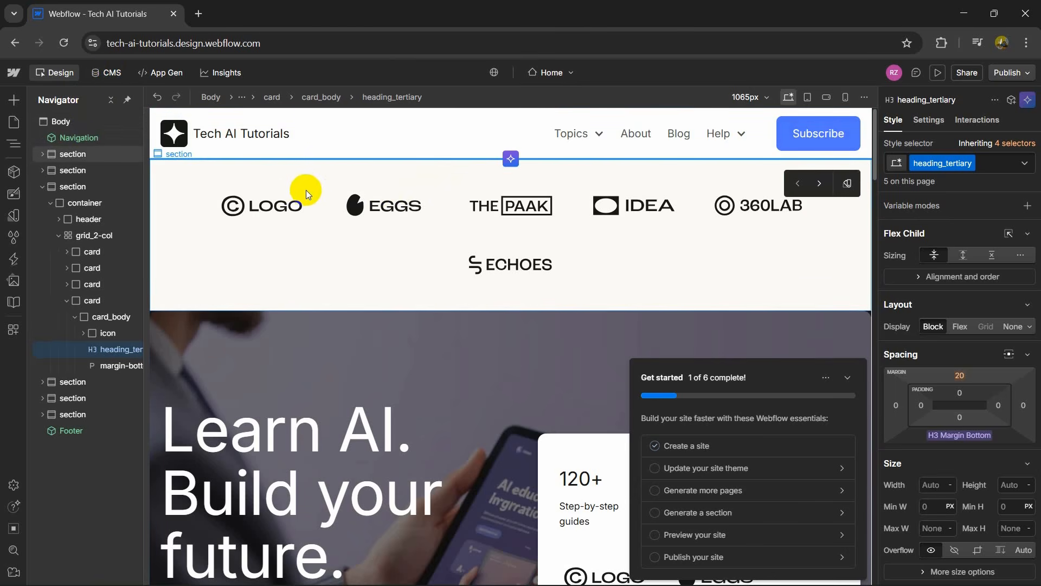
pyautogui.scroll(-10, 534, 265)
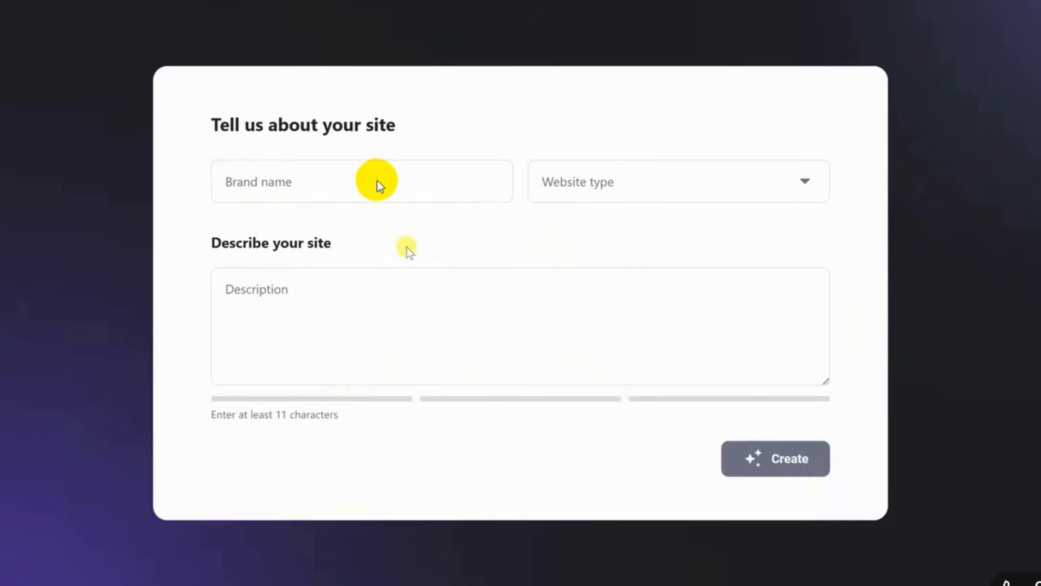
# In the AI site creation form, enter the brand name Kevin Cookie Company Factory Tours and choose the Business and services website type.
pyautogui.click(303, 181)
pyautogui.write('Kevin Cookie Company Factory Tours')
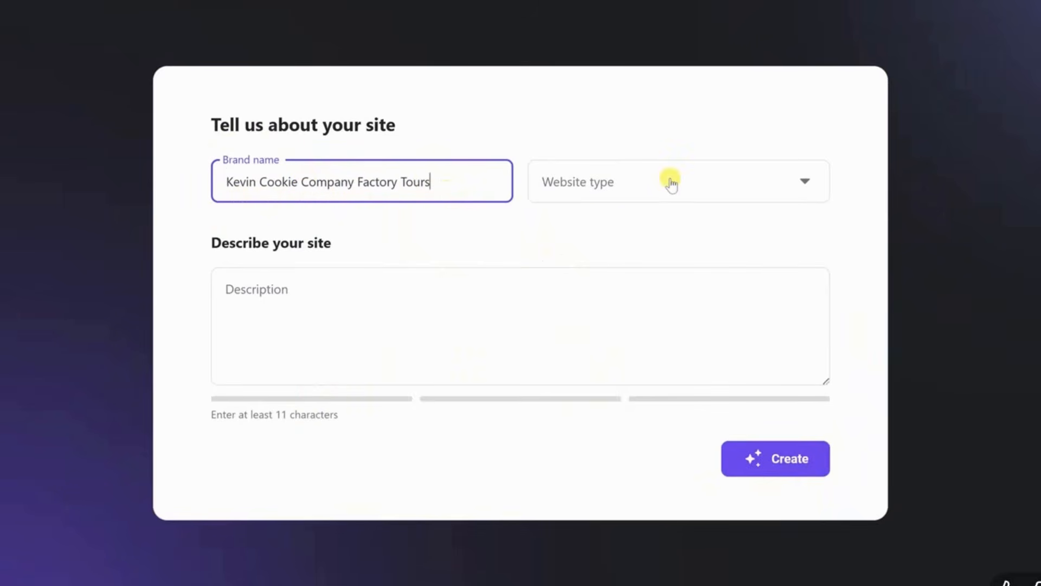
pyautogui.click(696, 182)
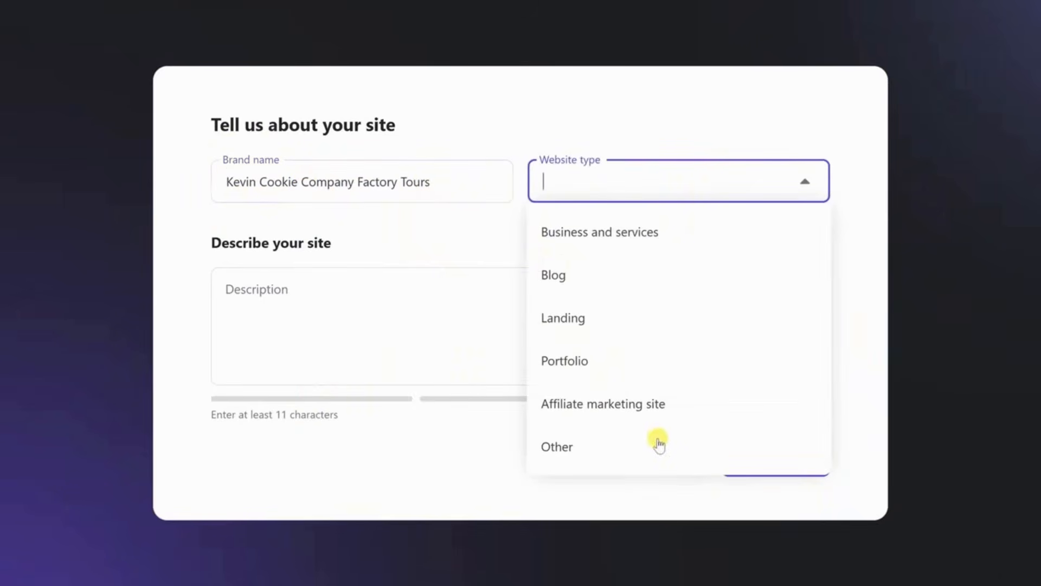
pyautogui.click(610, 234)
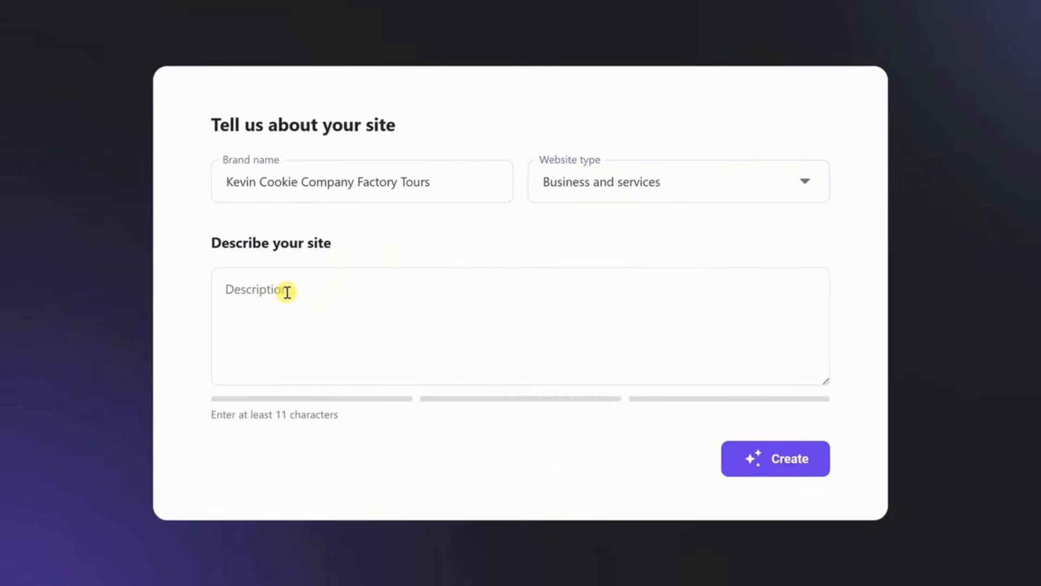
# Describe a warm, family-friendly cookie factory tours site with booking system, schedules, pricing, FAQs, About Us and contact page, and create it.
pyautogui.click(342, 297)
pyautogui.write('Kevin Cookie Company Factory Tours website helps visitors learn about our guided tours of our cookie factory. The site should have a welcoming and fun design, showcasing images of our baking process, behind-the-scenes experiences, and delicious cookies. It should include an easy-to-use booking system, tour schedules, pricing details, and FAQs. Additionally, we’d like an ‘About Us’ section to share our company’s history and a contact page for inquiries. The overall feel should be warm, engaging, and family-friendly.')
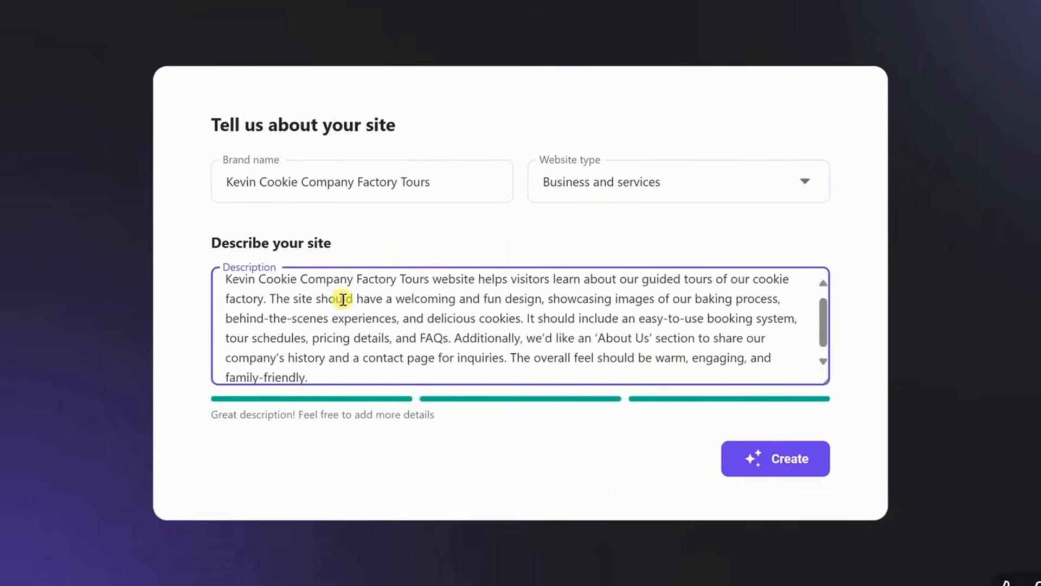
pyautogui.scroll(-1, 347, 309)
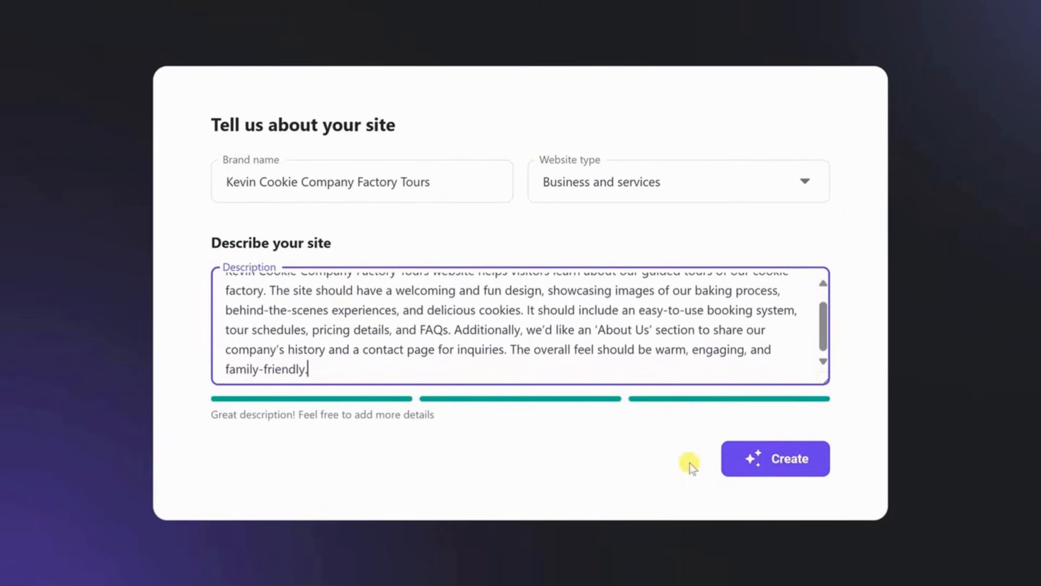
pyautogui.click(750, 465)
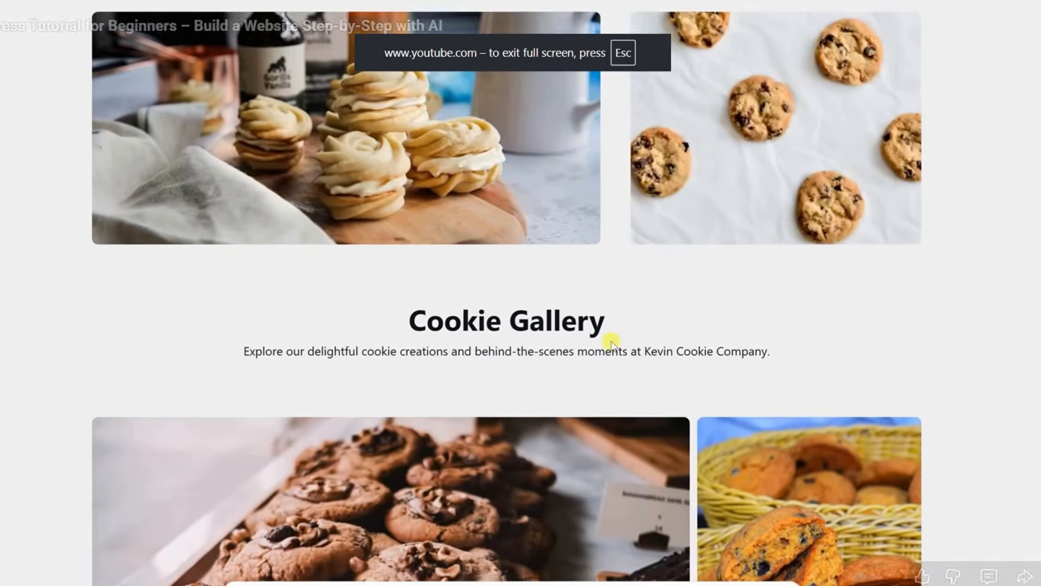
# Look over the generated cookie company home page from the Cookie Gallery up to the welcome section.
pyautogui.scroll(4, 611, 347)
pyautogui.scroll(2, 612, 363)
pyautogui.scroll(6, 613, 367)
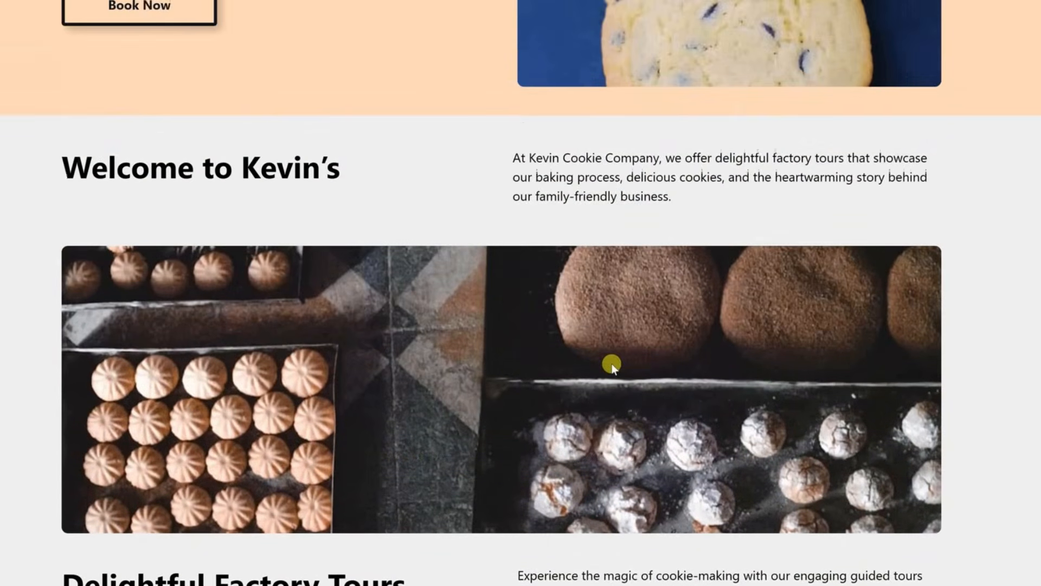
pyautogui.moveTo(65, 328); pyautogui.dragTo(348, 318)
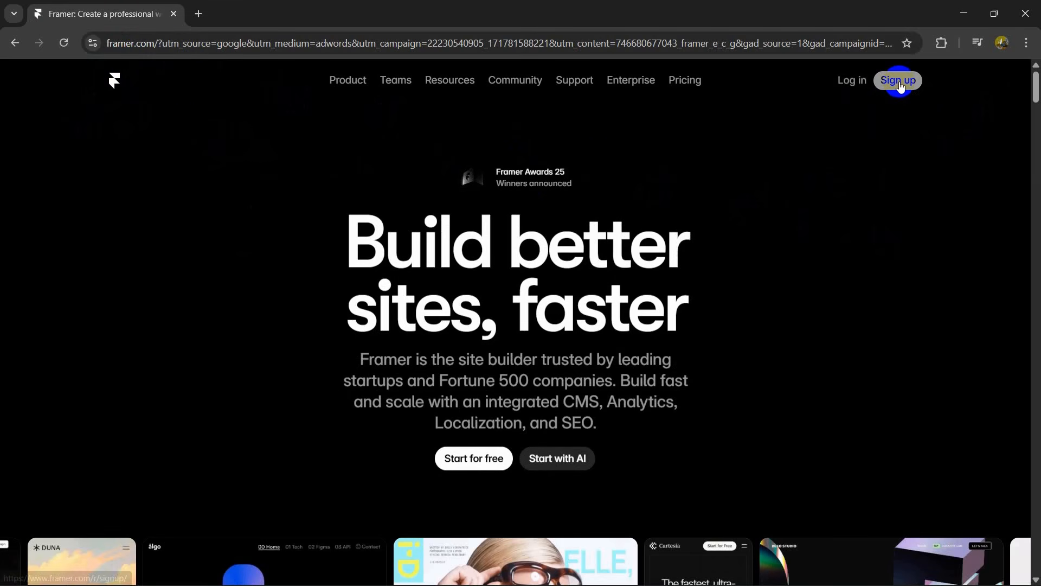
# Sign up for Framer with a Google account, allow the requested access and download the desktop app.
pyautogui.click(899, 86)
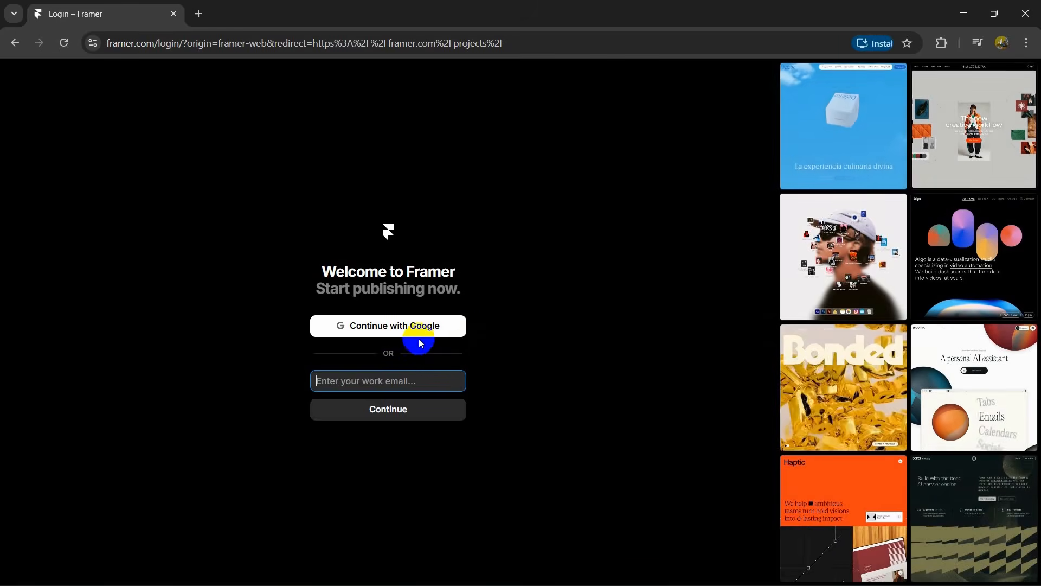
pyautogui.click(422, 327)
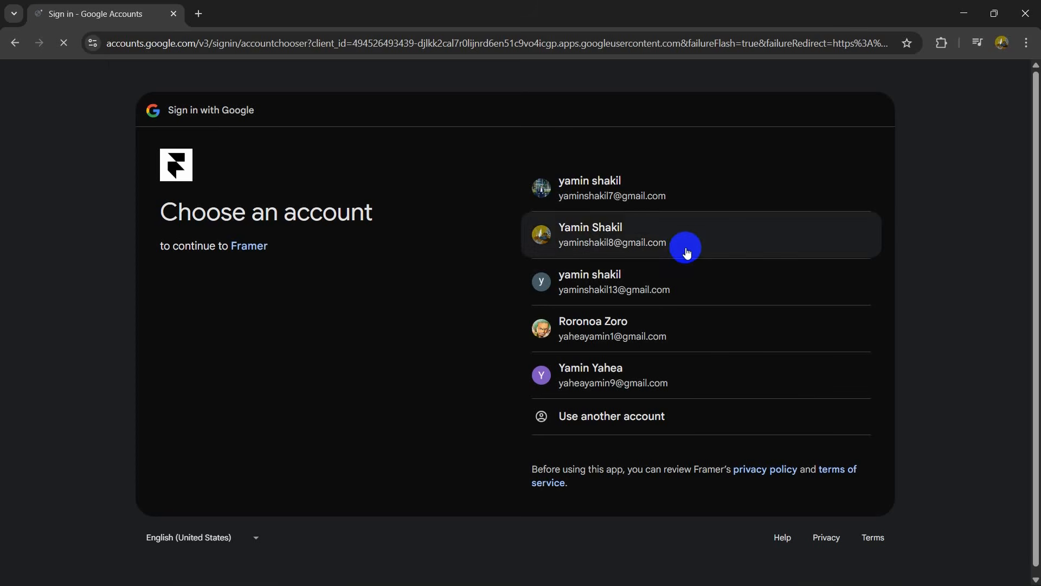
pyautogui.click(715, 203)
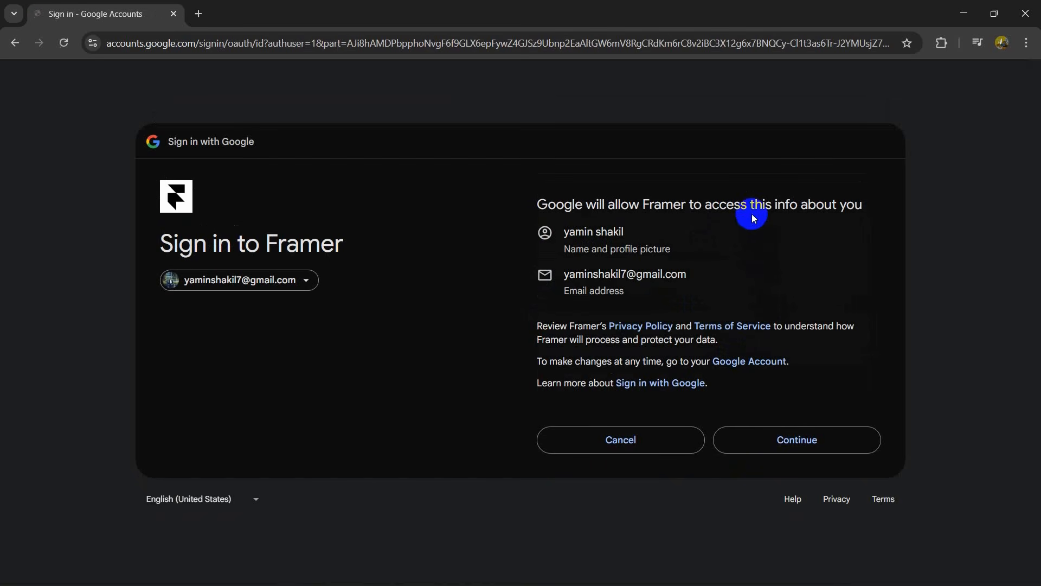
pyautogui.click(829, 445)
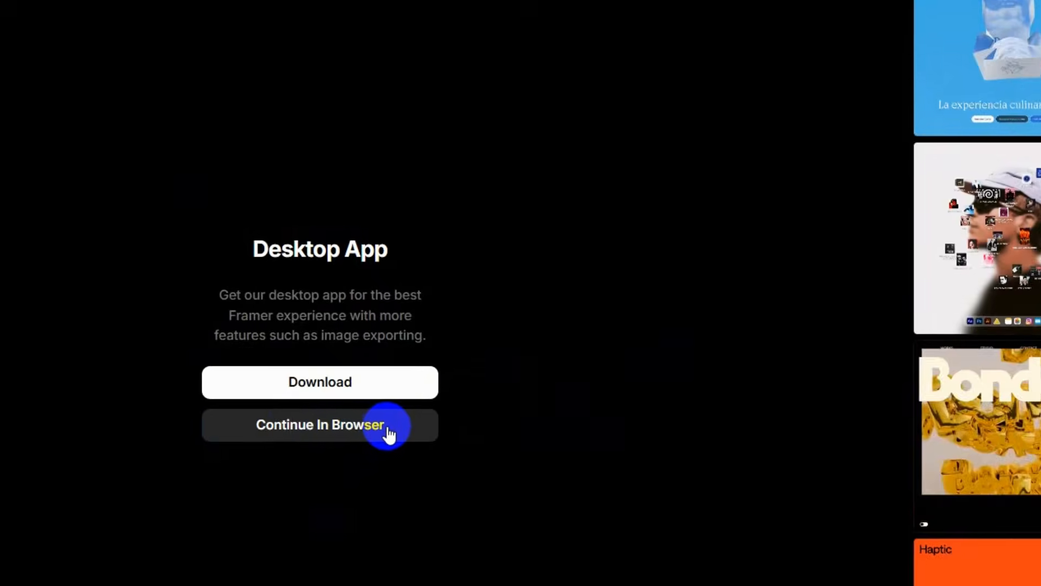
pyautogui.click(332, 388)
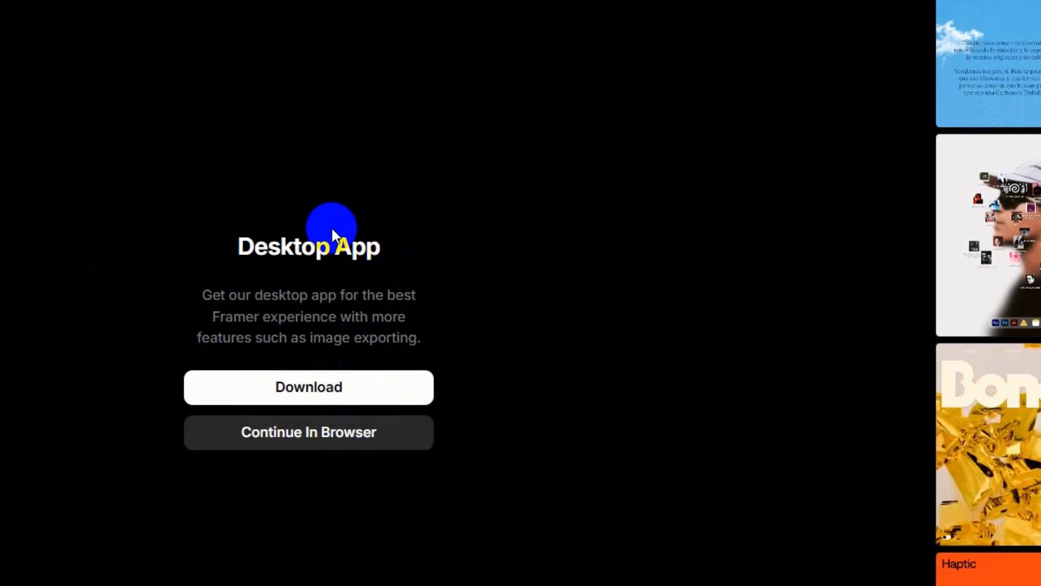
# Continue in the browser with a blank project and bring up the Wireframer tool for the page.
pyautogui.click(362, 445)
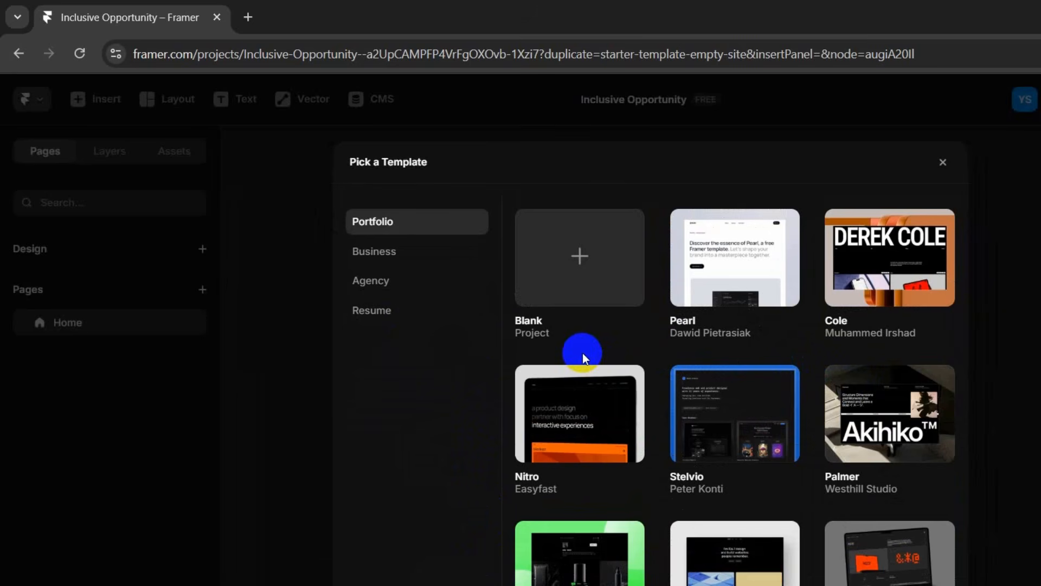
pyautogui.click(559, 265)
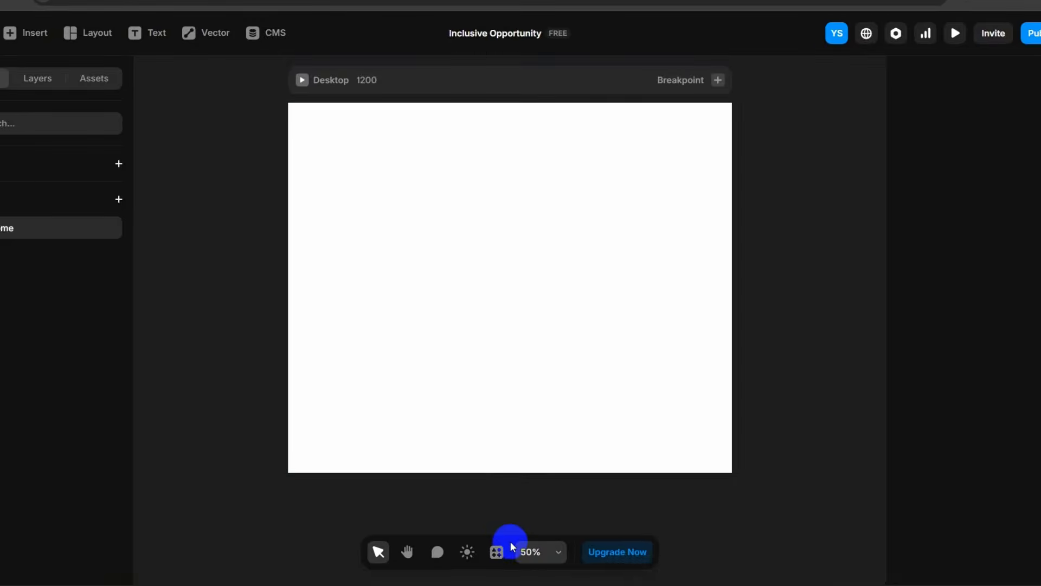
pyautogui.click(496, 551)
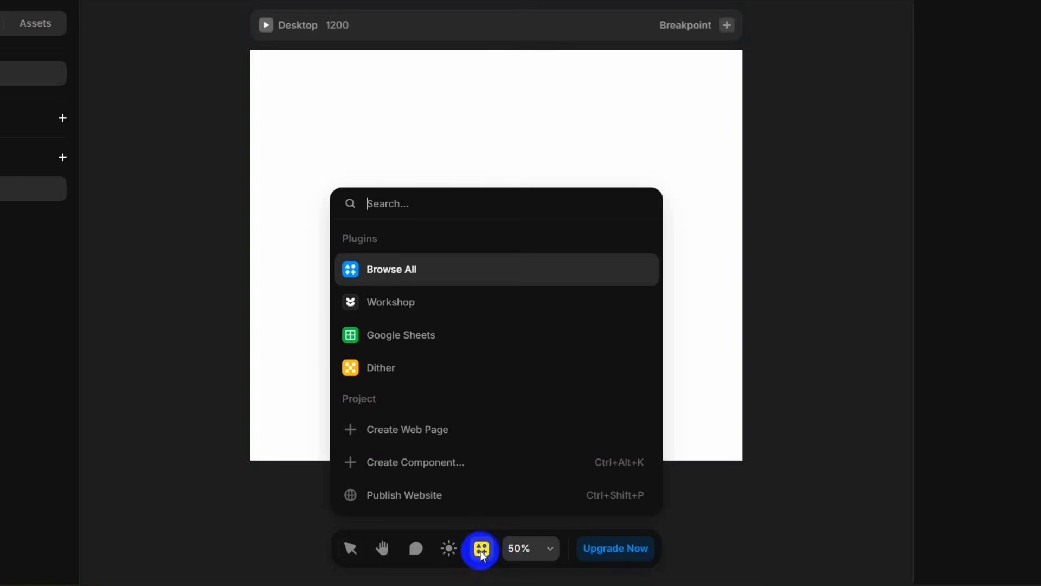
pyautogui.write('wire')
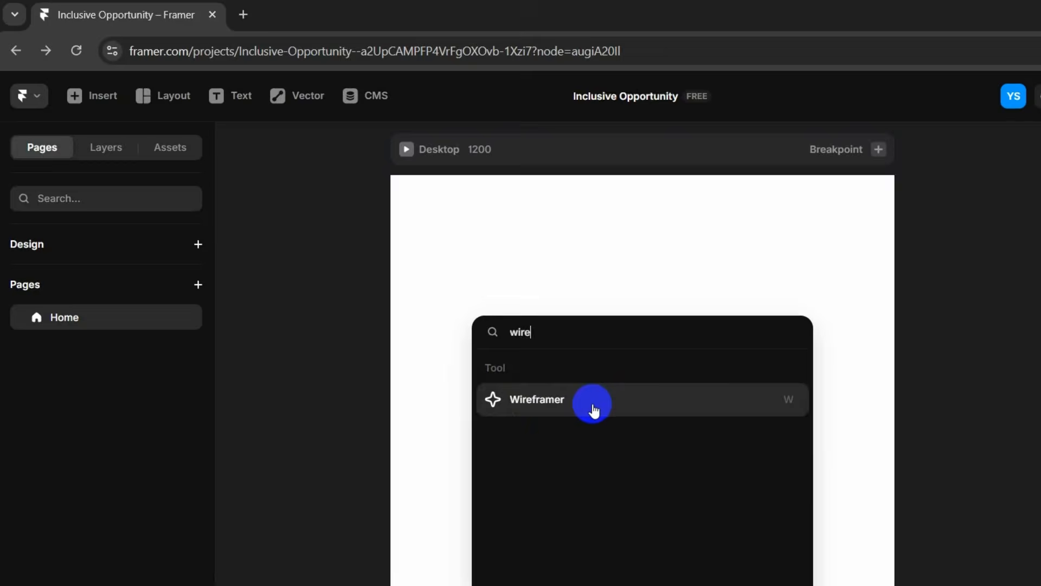
pyautogui.click(477, 270)
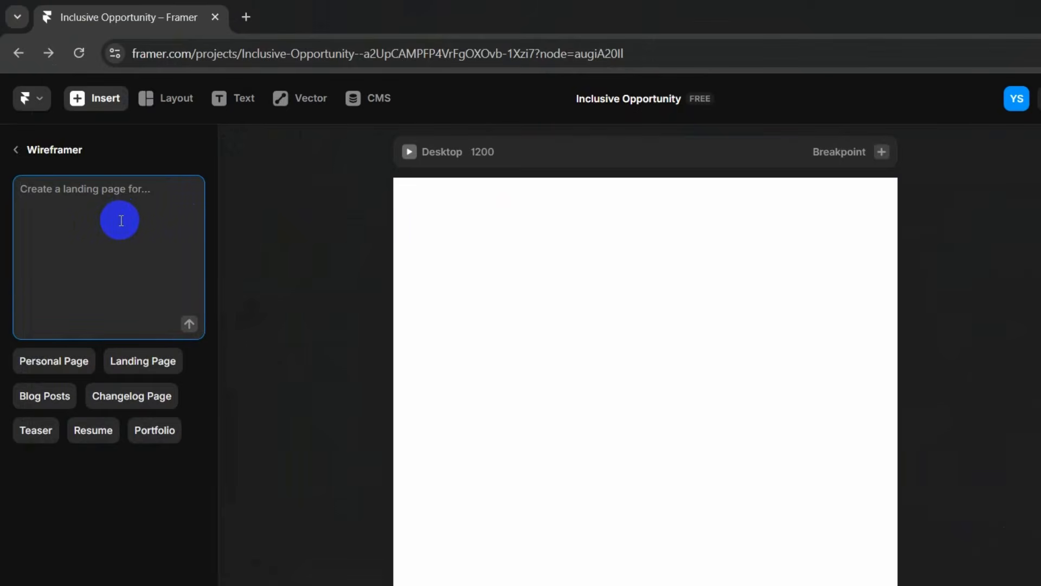
# Generate a modern, futuristic SaaS landing page for an AI-powered web development platform with hero, features, pricing plans, testimonials and call-to-action.
pyautogui.write('Create a modern SaaS landing page for an AI-powered web development platform. The website should include a hero section with a strong headline, feature highlights, pricing plans, testimonials, and a call-to-action. Use a clean, futuristic design with gradients, glassmorphism effects, and smooth animations. The tone should be professional and innovative, targeting developers and startups.')
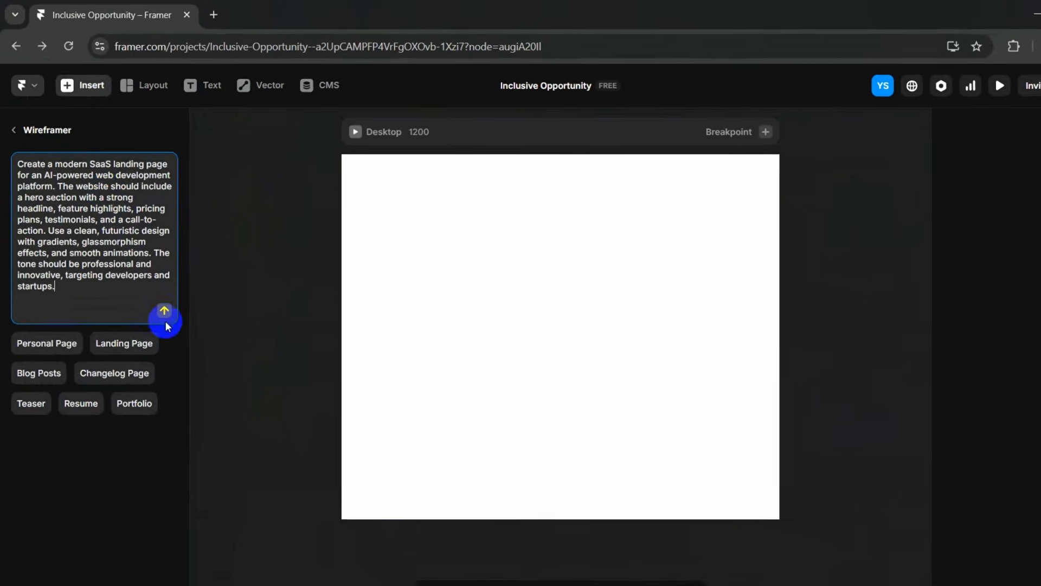
pyautogui.click(189, 324)
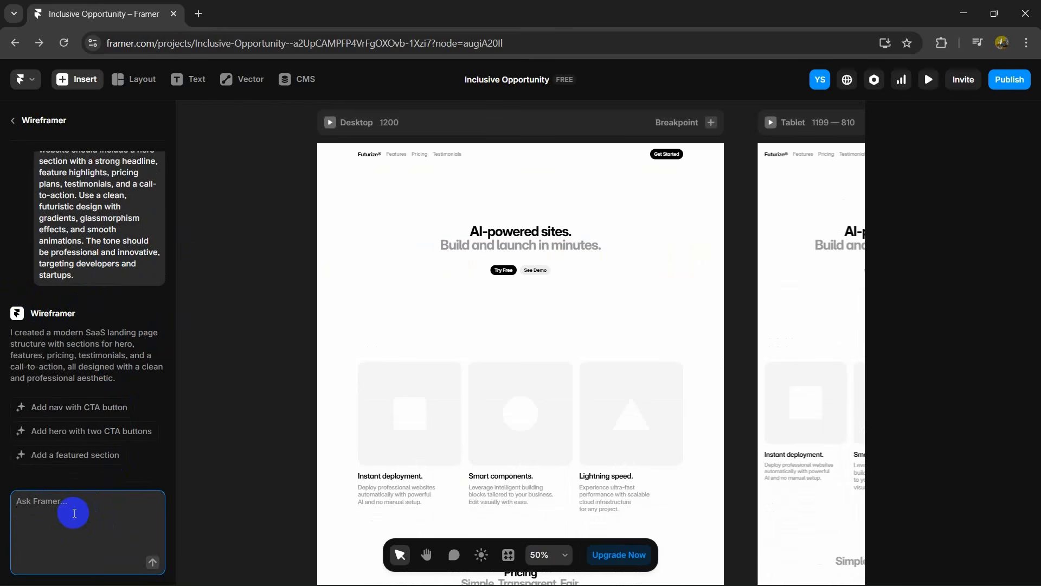
pyautogui.scroll(4, 588, 337)
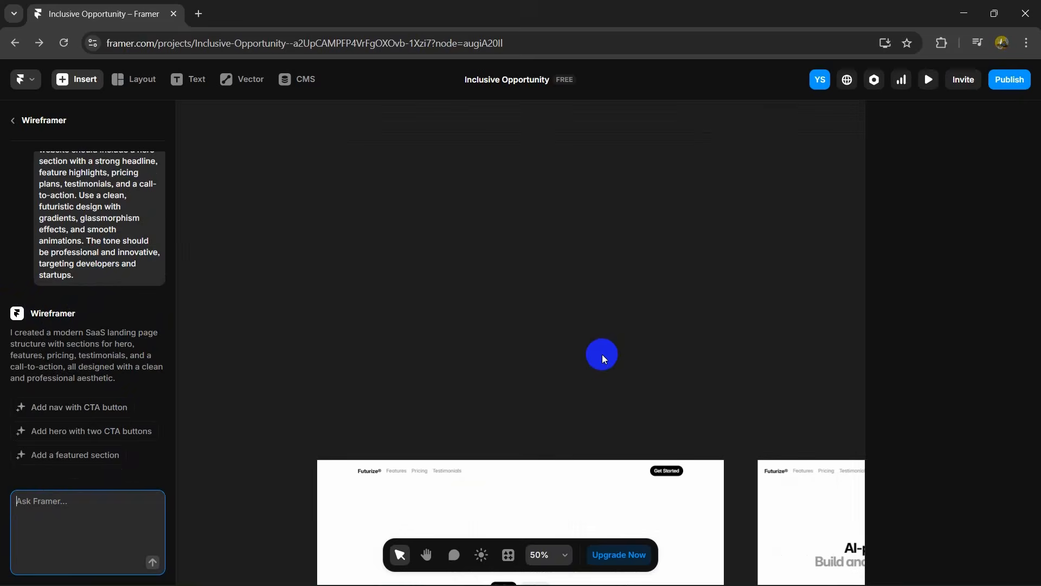
pyautogui.scroll(-4, 607, 345)
# Ask Wireframer to give the website a black theme and review the hero, feature and pricing sections.
pyautogui.click(133, 516)
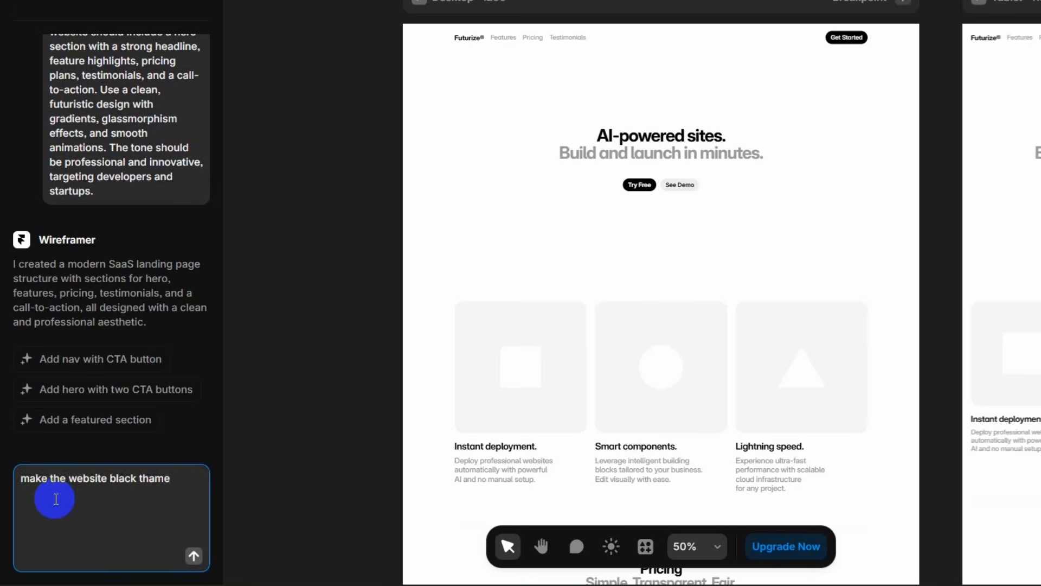
pyautogui.press('Return')
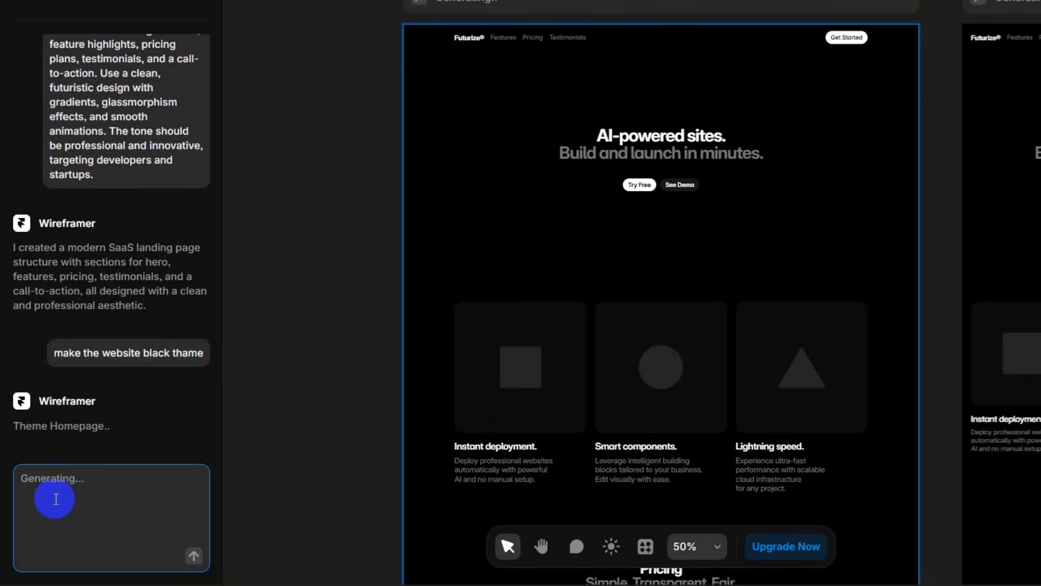
pyautogui.scroll(-2, 631, 325)
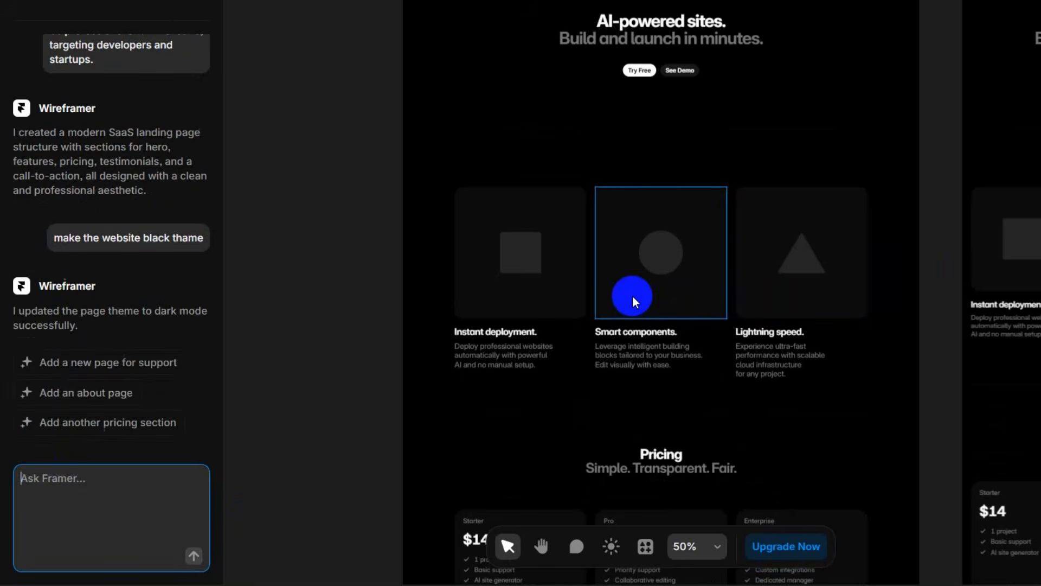
pyautogui.scroll(-3, 614, 281)
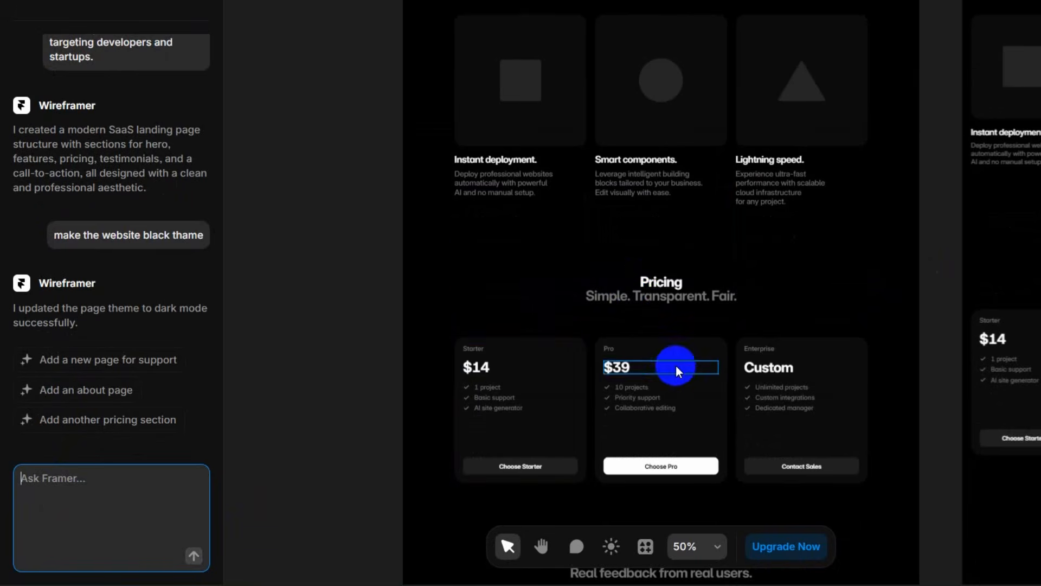
pyautogui.scroll(6, 815, 233)
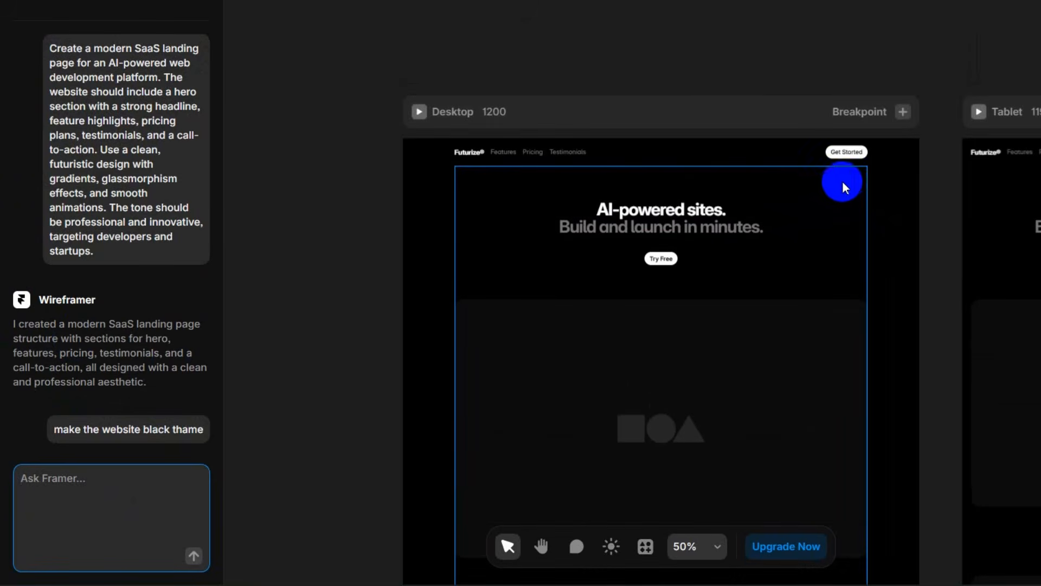
pyautogui.scroll(-3, 706, 161)
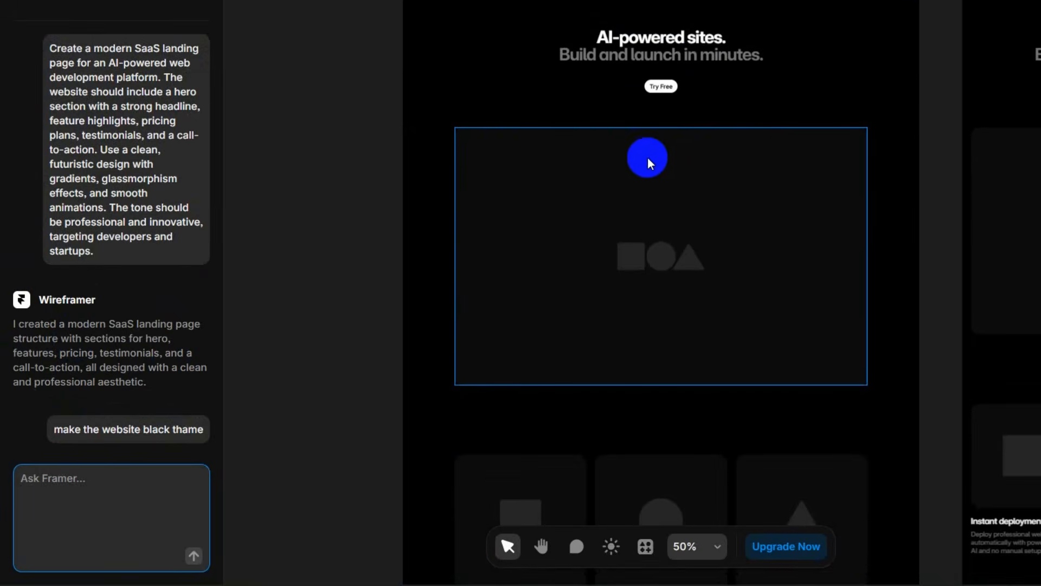
pyautogui.click(648, 192)
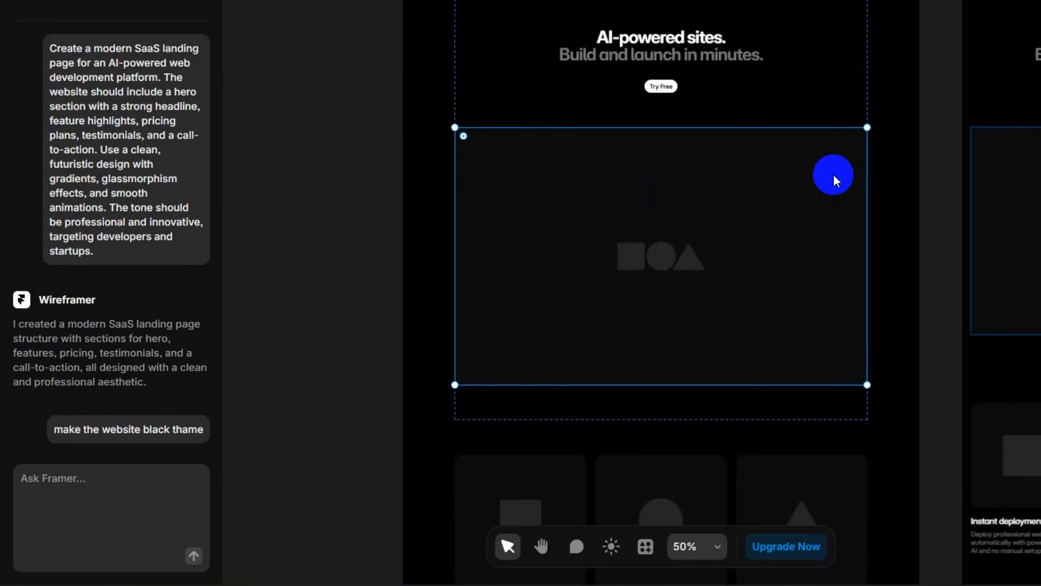
pyautogui.click(68, 491)
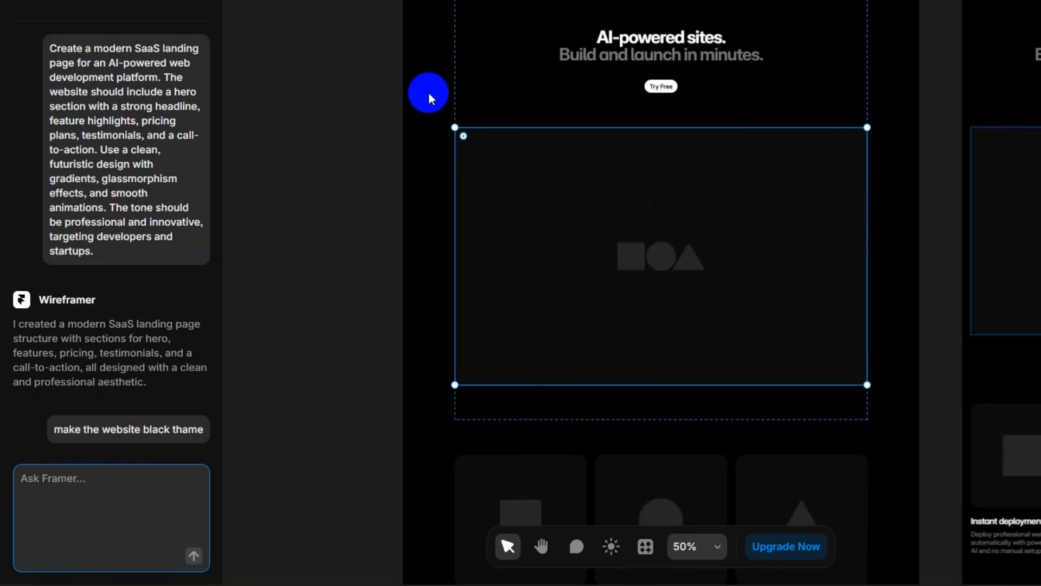
pyautogui.scroll(3, 701, 194)
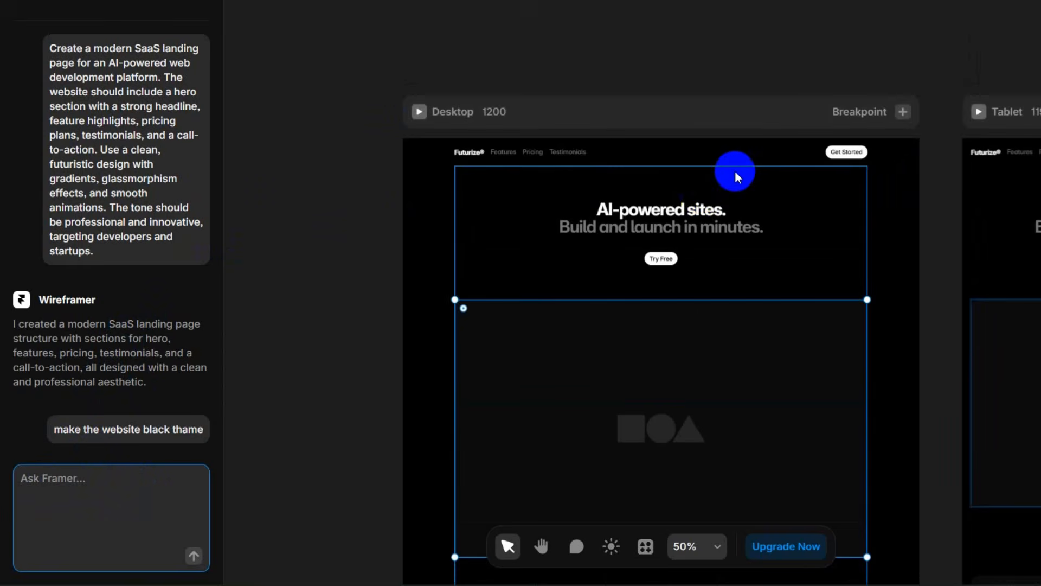
pyautogui.scroll(-2, 732, 168)
pyautogui.click(724, 211)
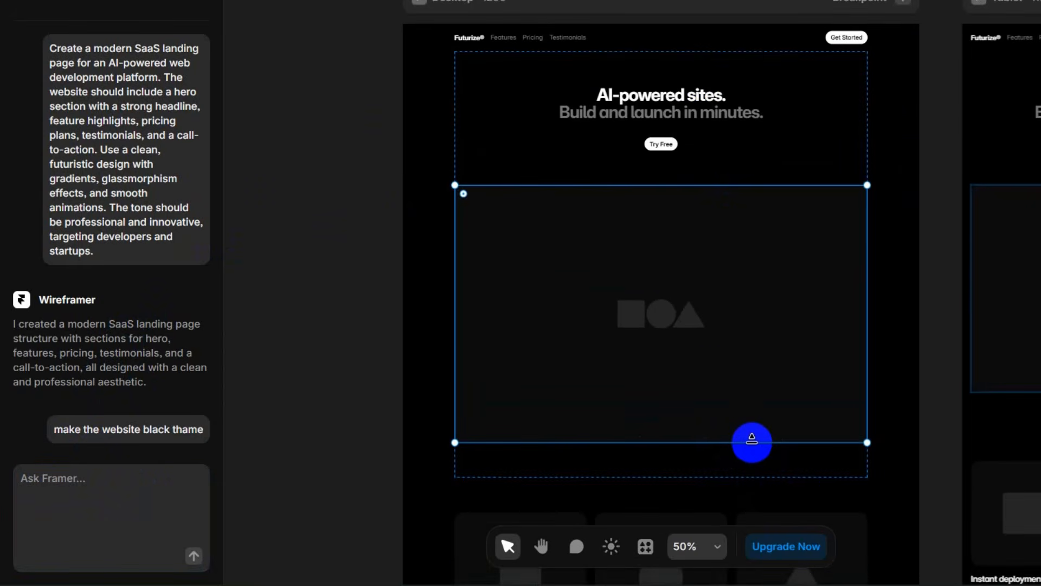
pyautogui.click(752, 442)
pyautogui.moveTo(753, 442)
pyautogui.mouseDown()
pyautogui.moveTo(743, 374)
pyautogui.moveTo(762, 401)
pyautogui.moveTo(763, 442)
pyautogui.mouseUp()
# Recolour the three-shape logo inside the hero's placeholder frame with a dark red fill.
pyautogui.click(675, 311)
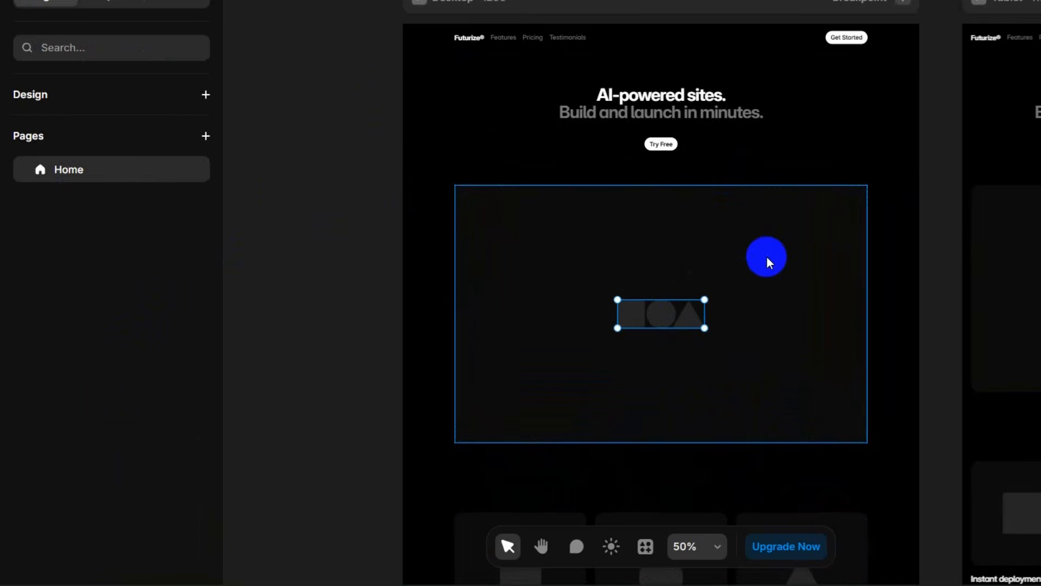
pyautogui.click(814, 242)
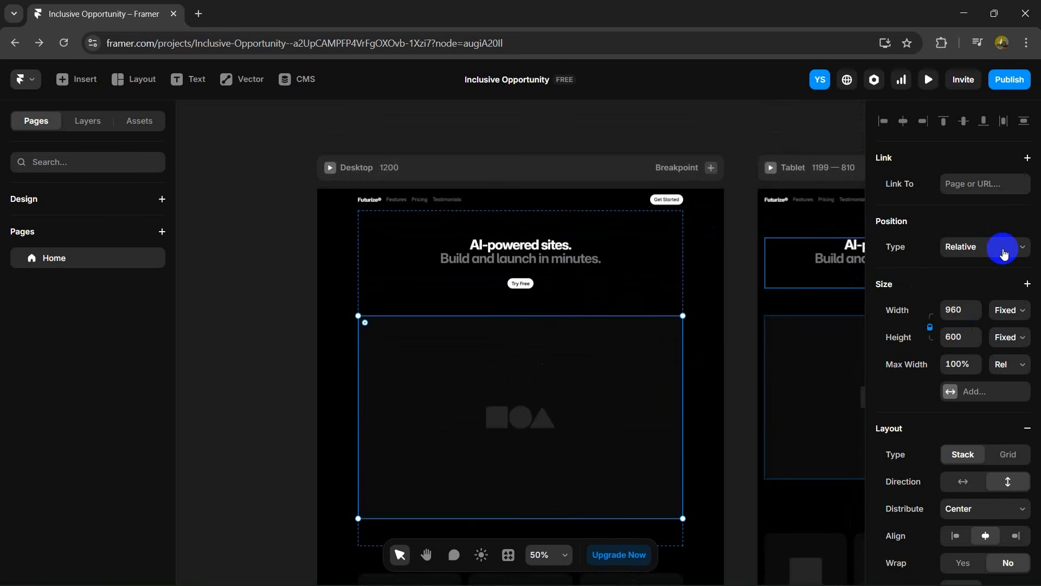
pyautogui.scroll(-1, 954, 321)
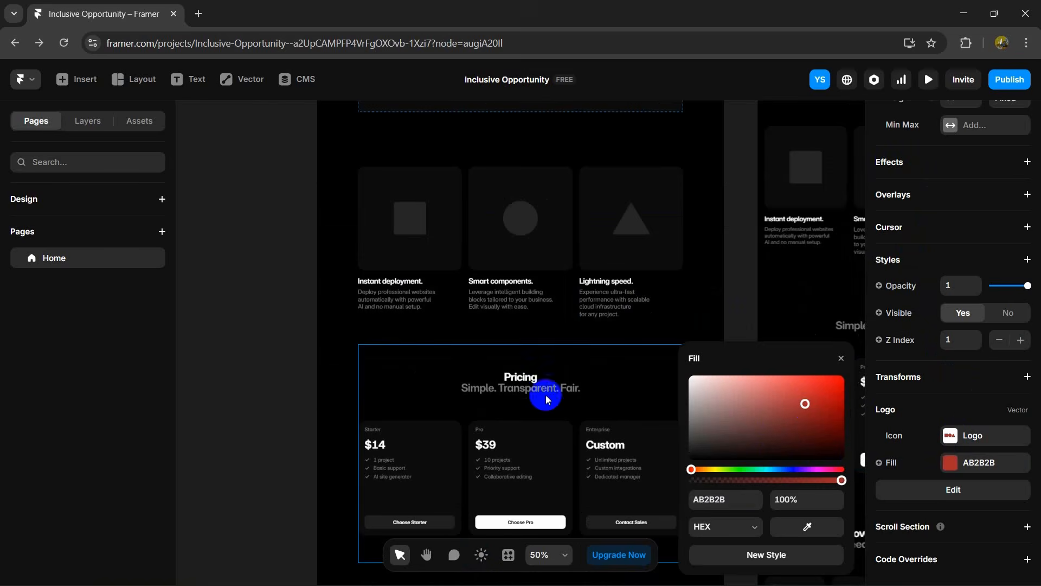
pyautogui.scroll(5, 531, 383)
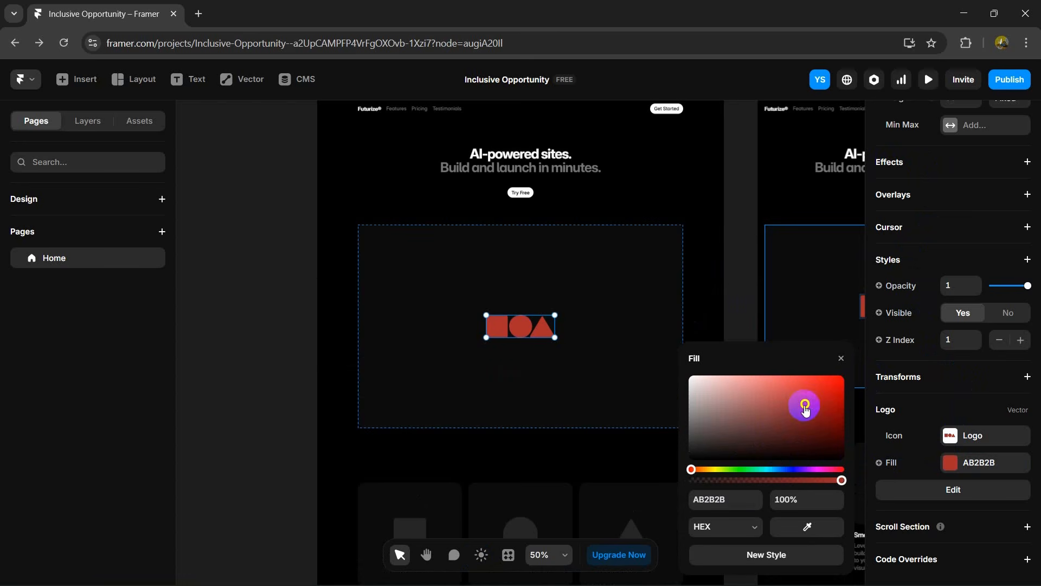
pyautogui.moveTo(806, 410)
pyautogui.mouseDown()
pyautogui.moveTo(828, 391)
pyautogui.moveTo(753, 422)
pyautogui.mouseUp()
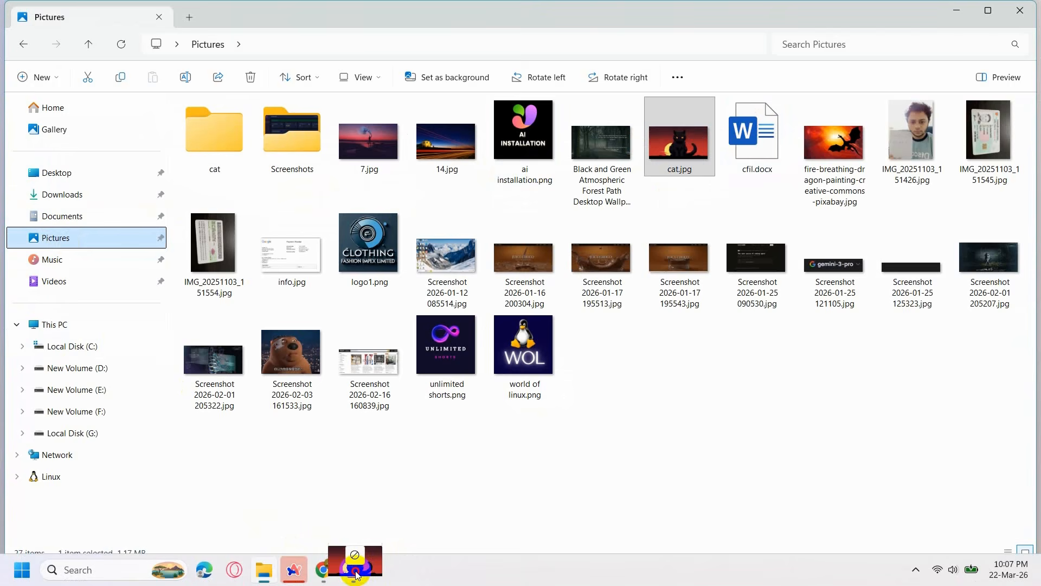
# Bring cat.jpg from the Pictures folder into the Desktop page and scale it down to about 989 px wide.
pyautogui.moveTo(328, 574)
pyautogui.mouseDown()
pyautogui.moveTo(334, 531)
pyautogui.moveTo(396, 507)
pyautogui.moveTo(481, 403)
pyautogui.moveTo(509, 339)
pyautogui.mouseUp()
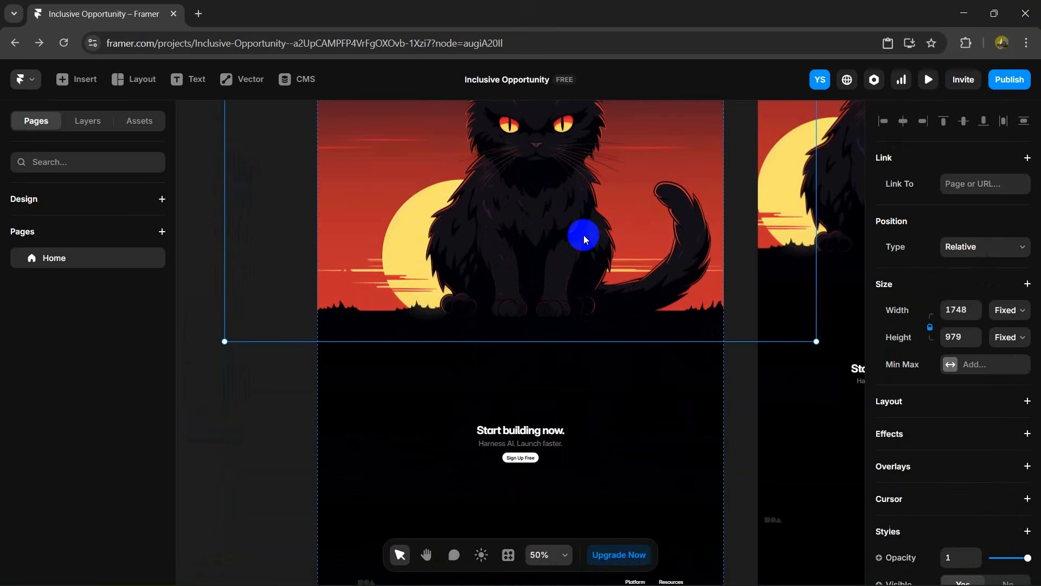
pyautogui.scroll(-5, 583, 236)
pyautogui.scroll(3, 592, 259)
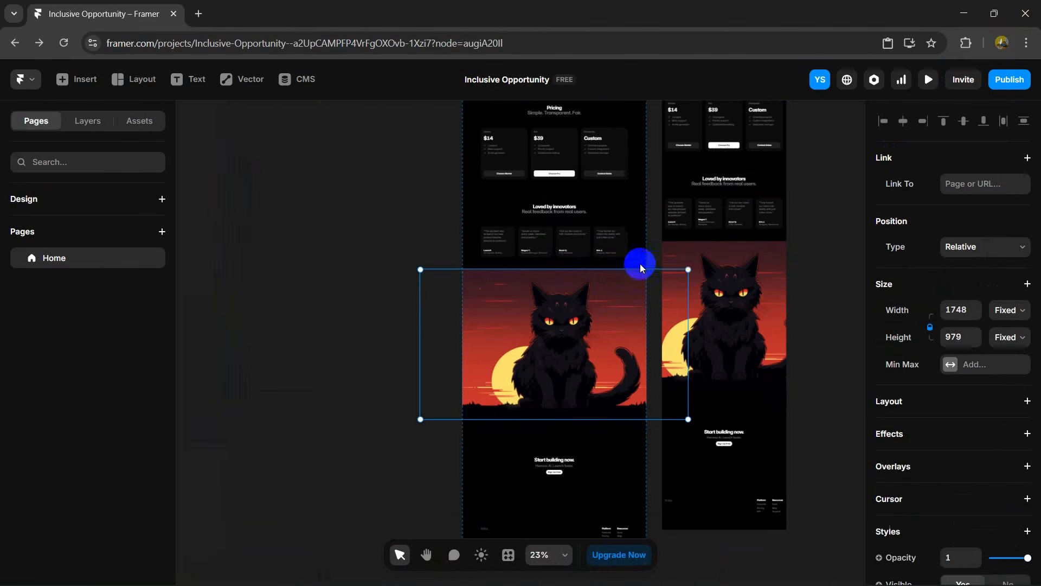
pyautogui.moveTo(688, 269); pyautogui.dragTo(629, 269)
# Take the cat image out of the lower page and place it in the hero's placeholder frame on the Desktop layout.
pyautogui.moveTo(558, 314); pyautogui.dragTo(378, 207)
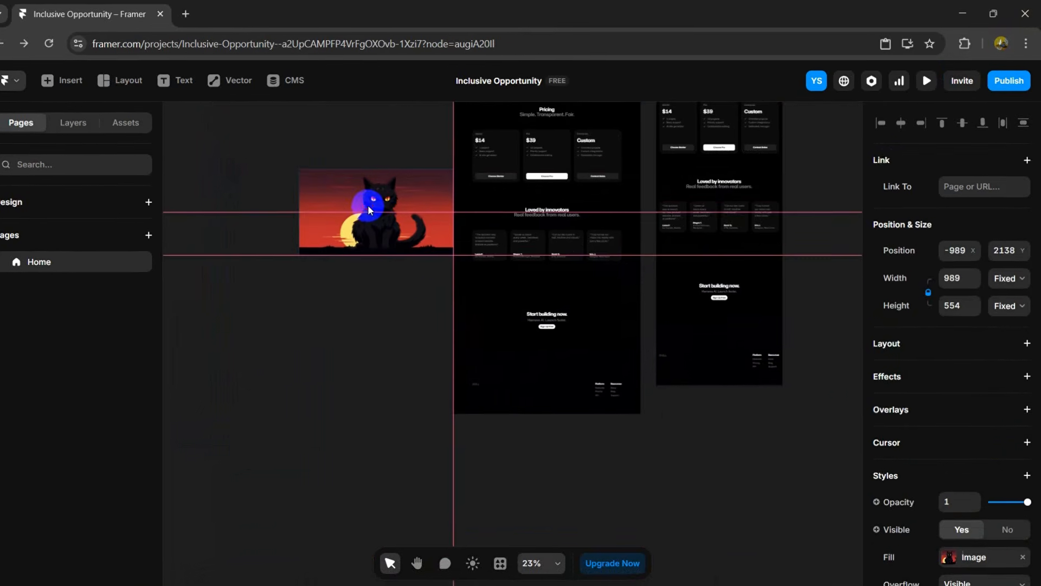
pyautogui.scroll(4, 571, 337)
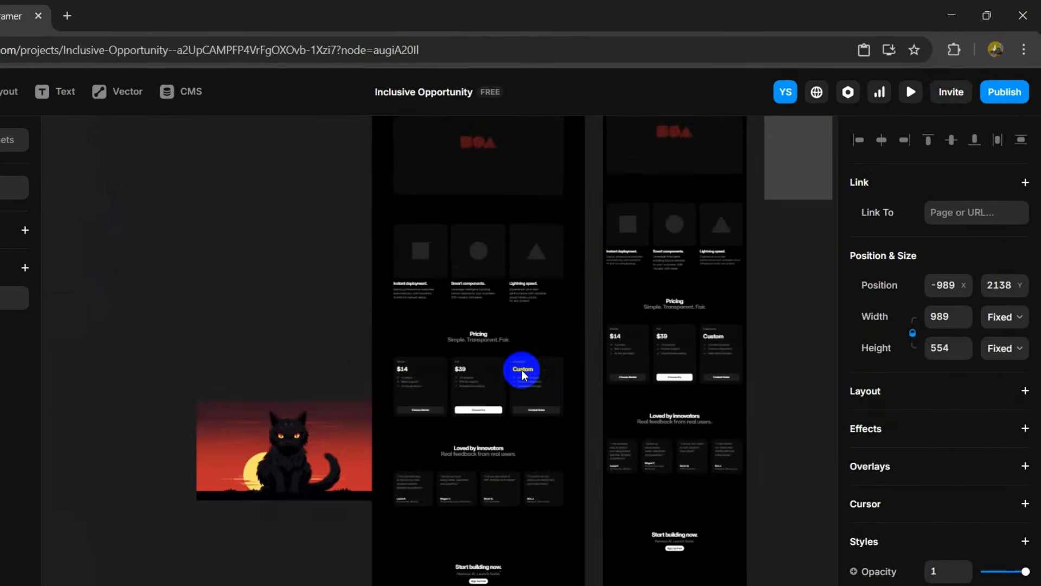
pyautogui.moveTo(381, 426); pyautogui.dragTo(405, 178)
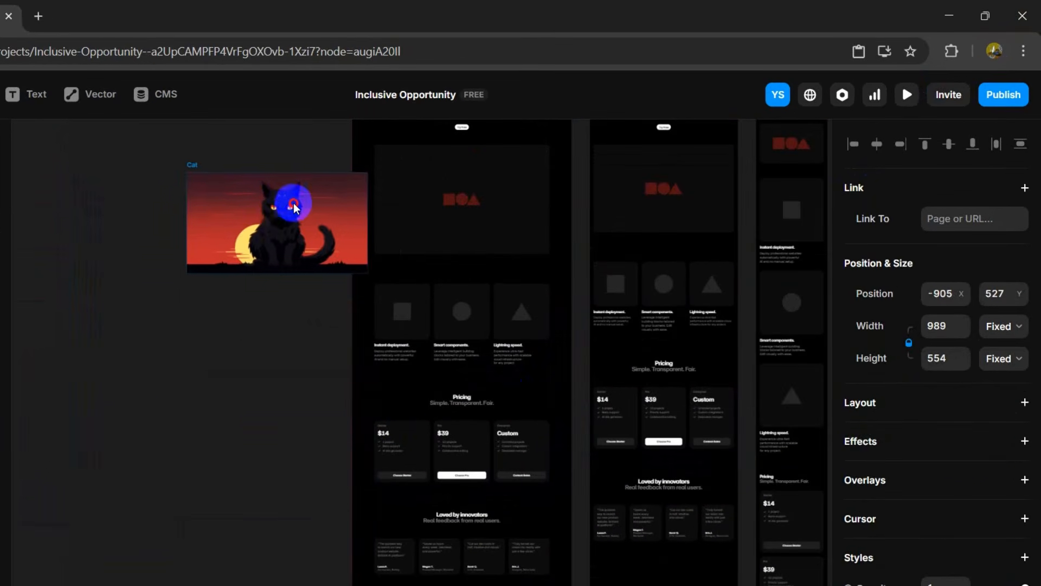
pyautogui.moveTo(294, 208); pyautogui.dragTo(258, 206)
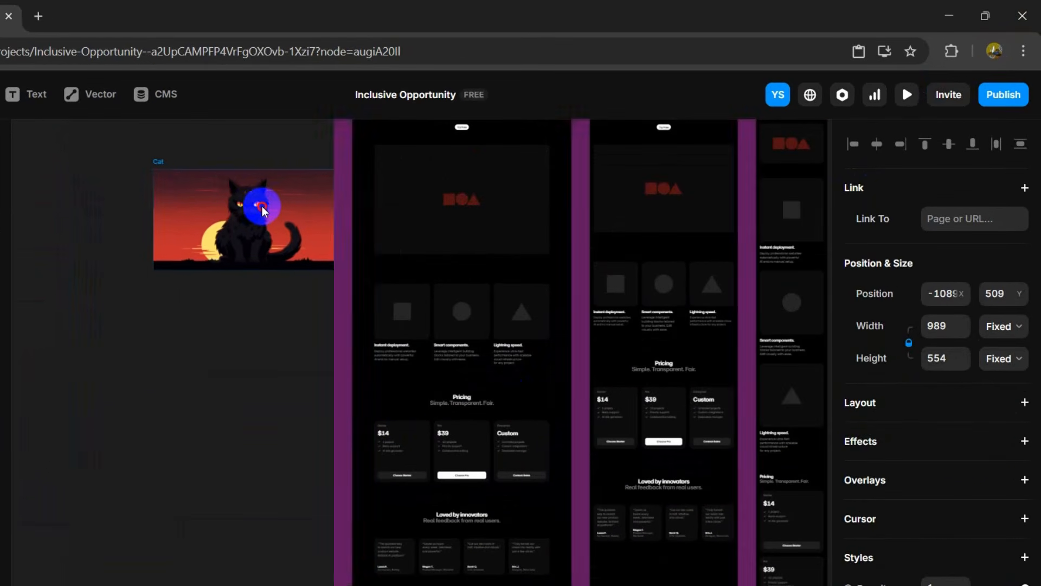
pyautogui.scroll(4, 480, 380)
pyautogui.moveTo(274, 445); pyautogui.dragTo(483, 424)
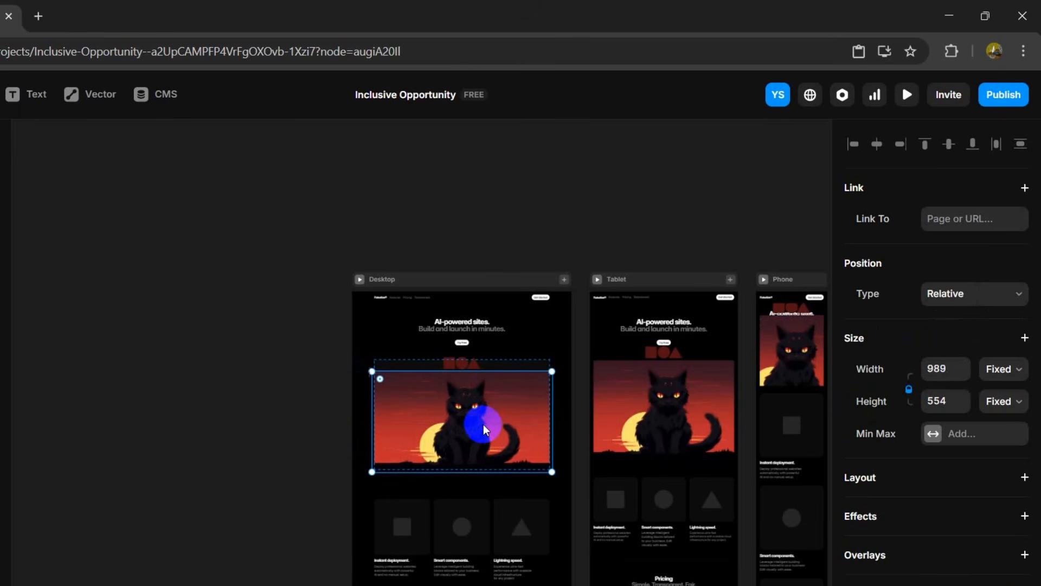
# Move the red logo out of the hero's image frame onto the empty canvas beside the Desktop layout.
pyautogui.click(276, 347)
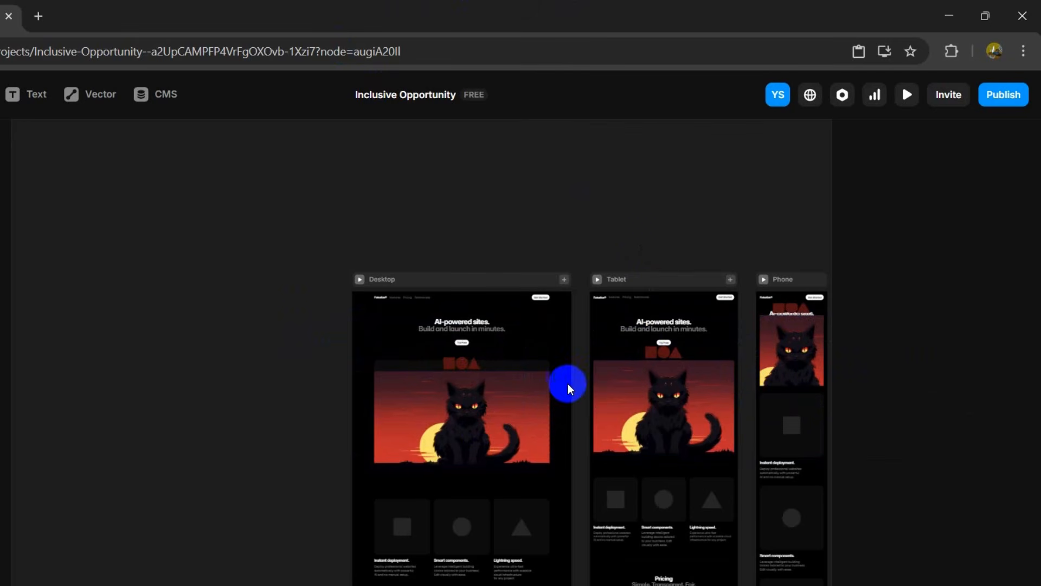
pyautogui.click(532, 408)
pyautogui.moveTo(487, 417); pyautogui.dragTo(788, 360)
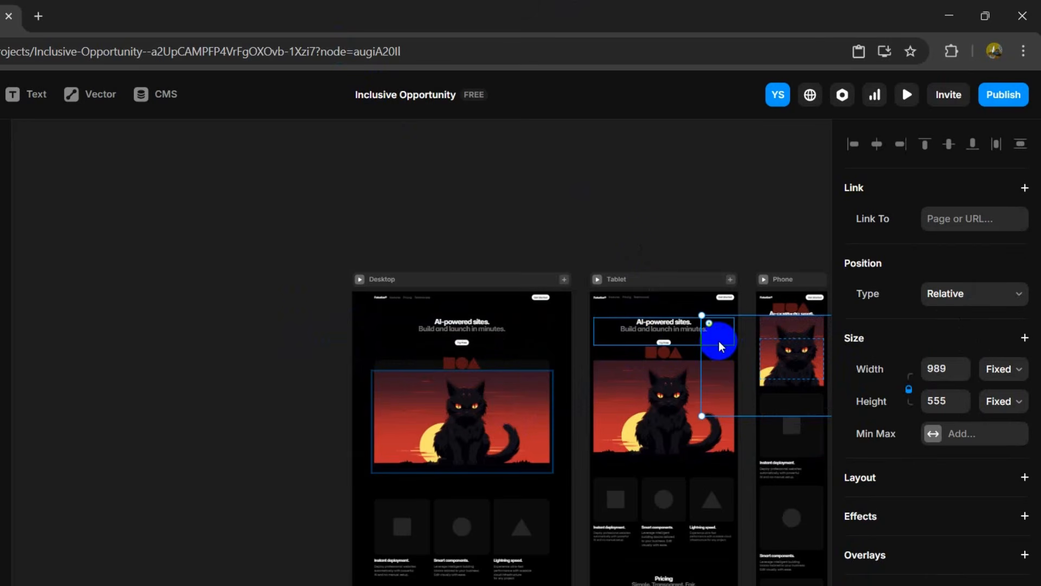
pyautogui.moveTo(460, 363); pyautogui.dragTo(279, 390)
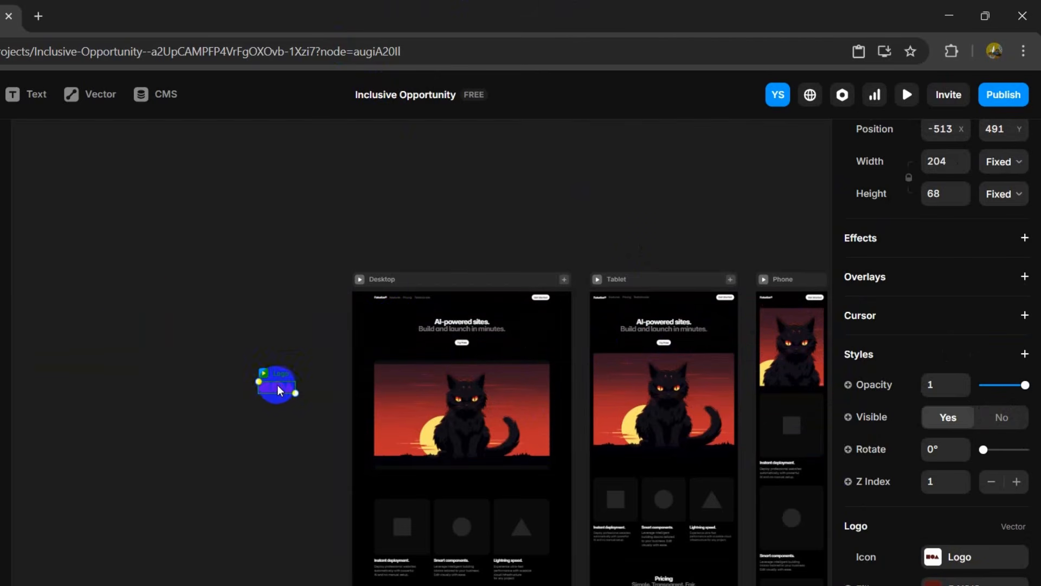
pyautogui.press('Escape')
pyautogui.scroll(-5, 506, 383)
pyautogui.scroll(5, 698, 360)
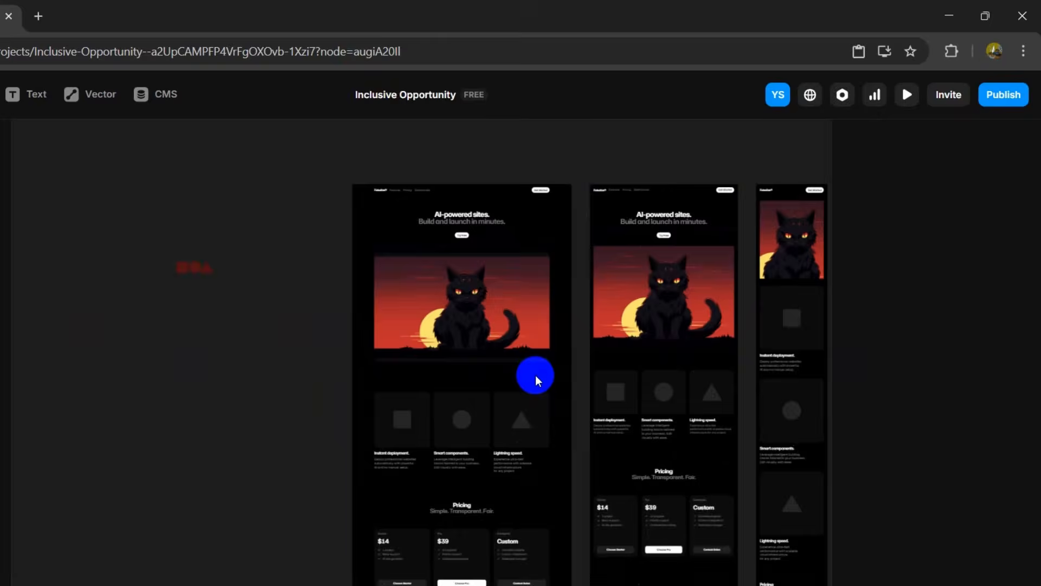
# Publish the finished landing page to its framer.app address.
pyautogui.click(991, 105)
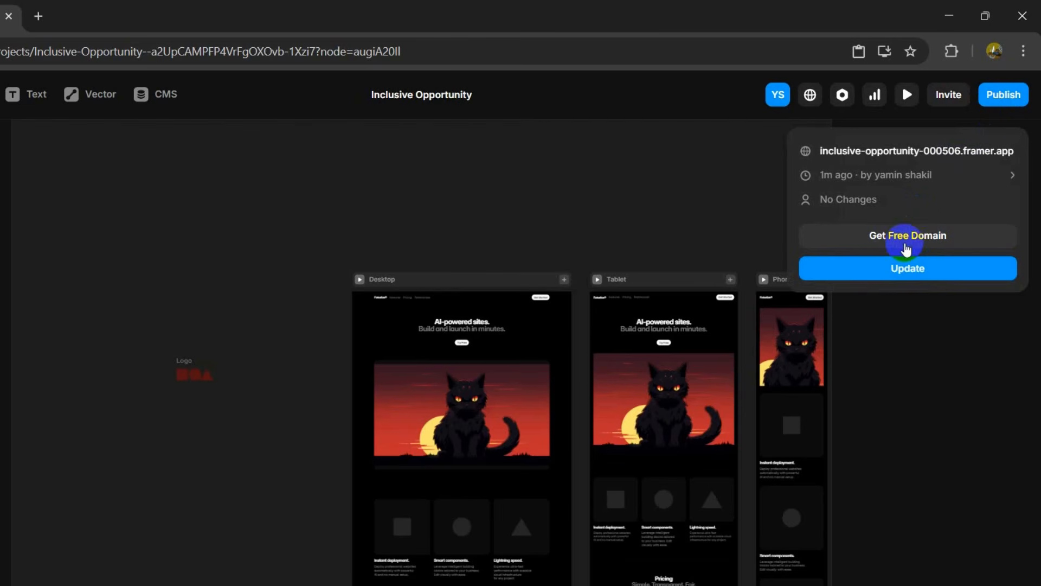
# Connect the site to the free Framer subdomain azsdfghjk.framer.website.
pyautogui.click(937, 241)
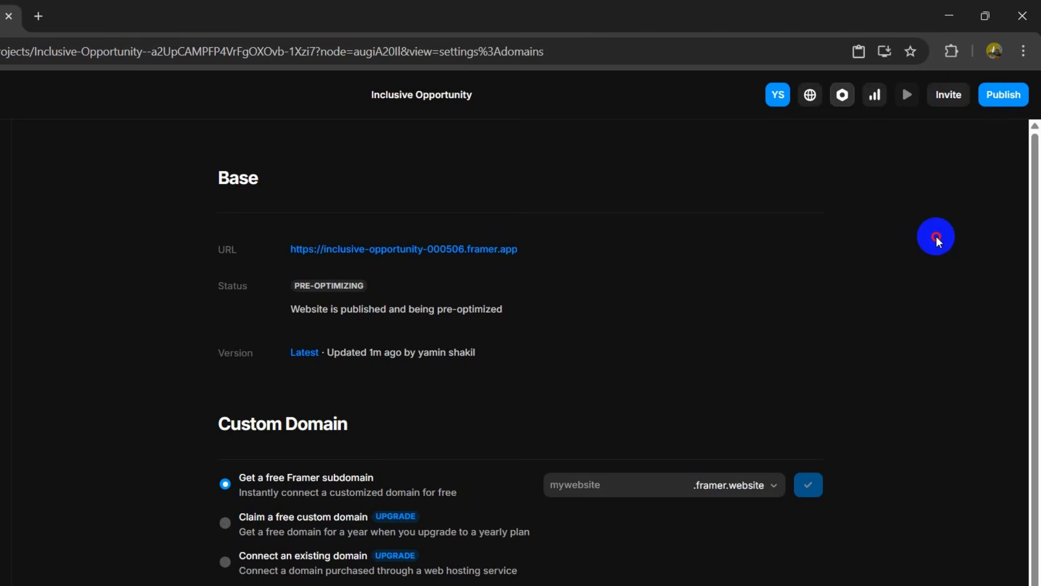
pyautogui.scroll(-2, 936, 236)
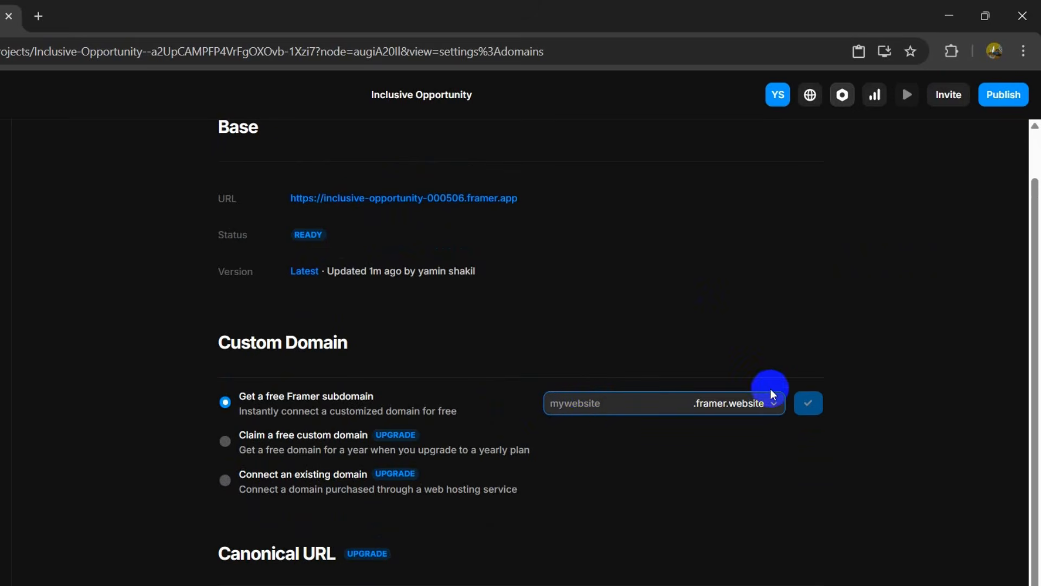
pyautogui.write('azsdfghjk')
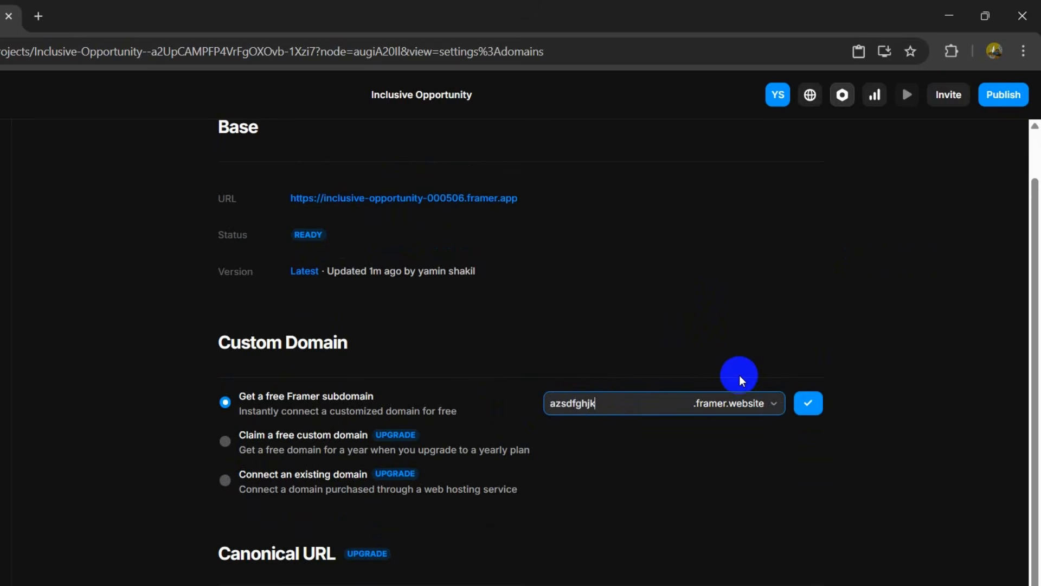
pyautogui.click(819, 408)
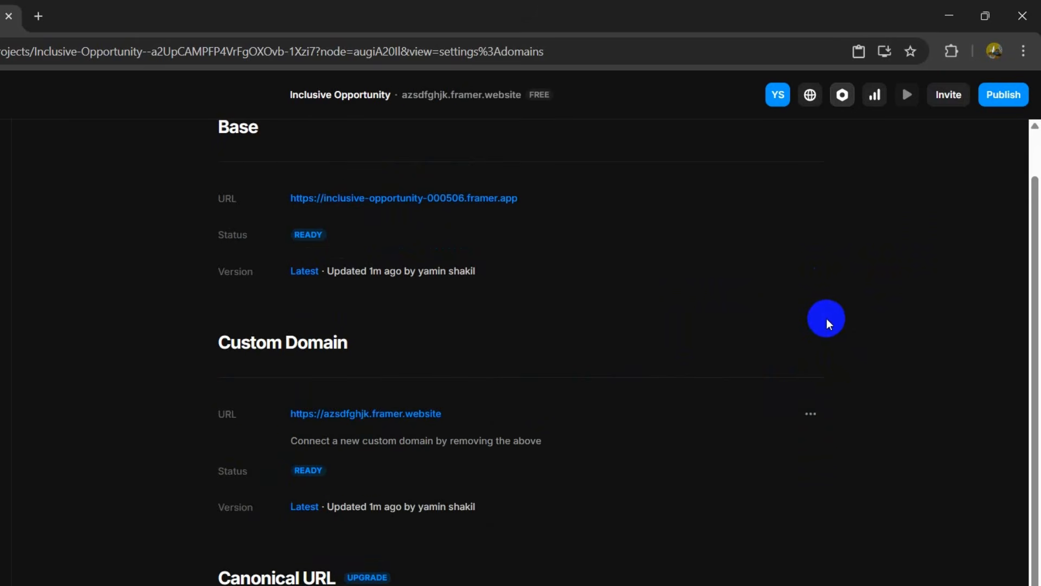
# Open the live site at its custom subdomain and review the hero, feature, pricing and testimonial sections.
pyautogui.click(354, 420)
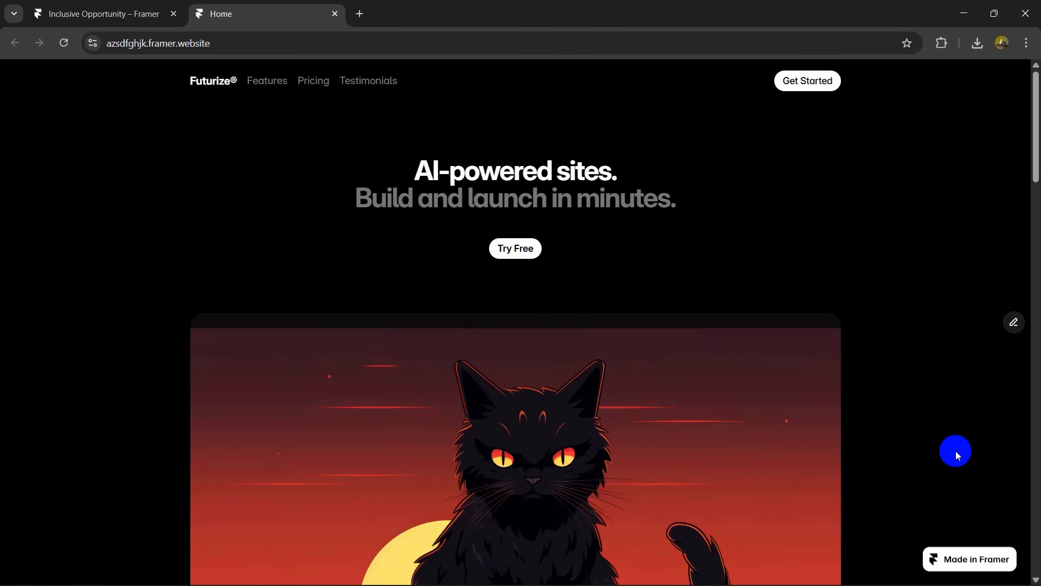
pyautogui.scroll(-12, 639, 421)
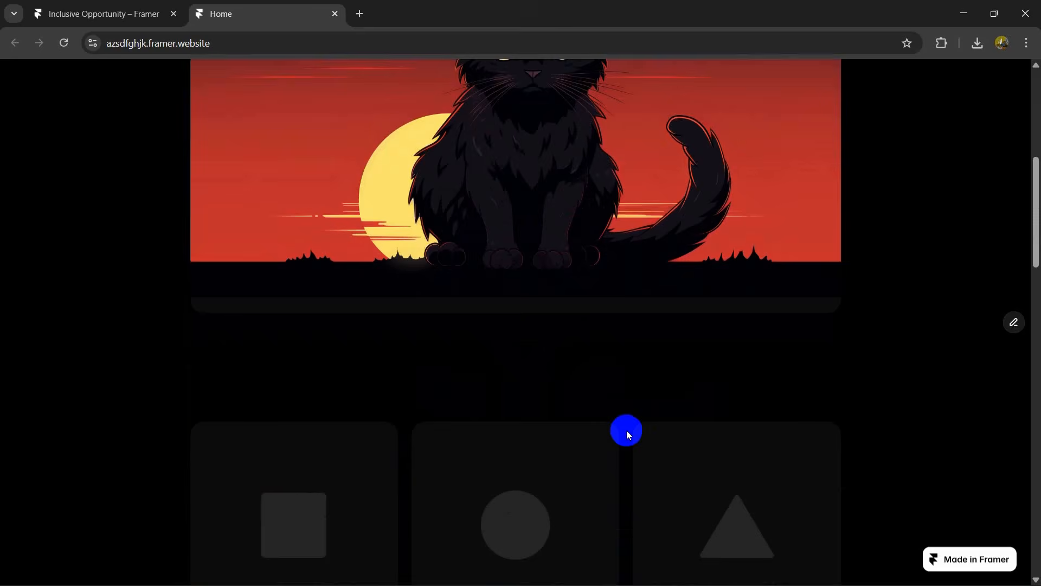
pyautogui.scroll(-3, 376, 417)
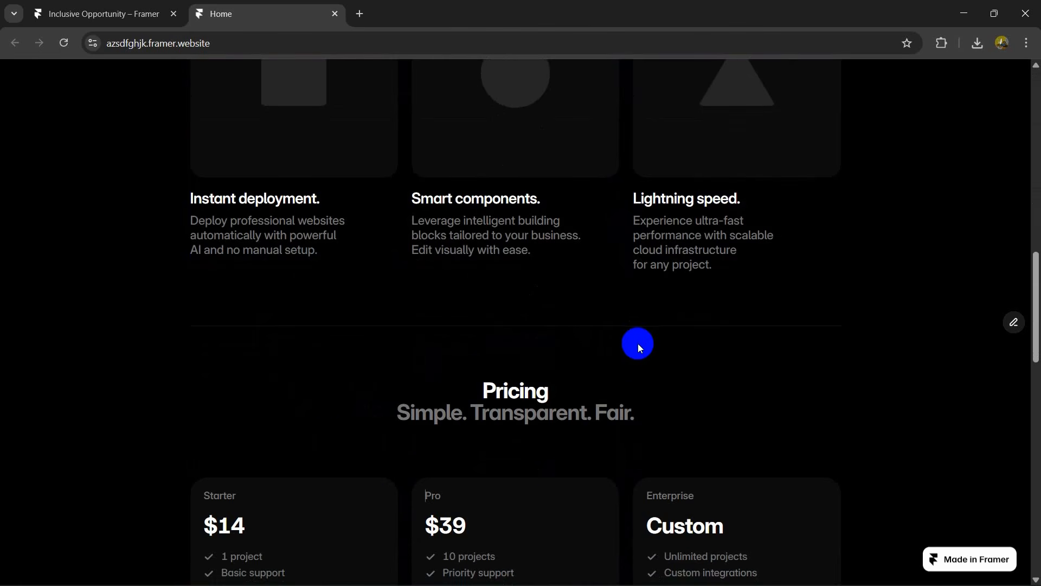
pyautogui.scroll(-10, 691, 338)
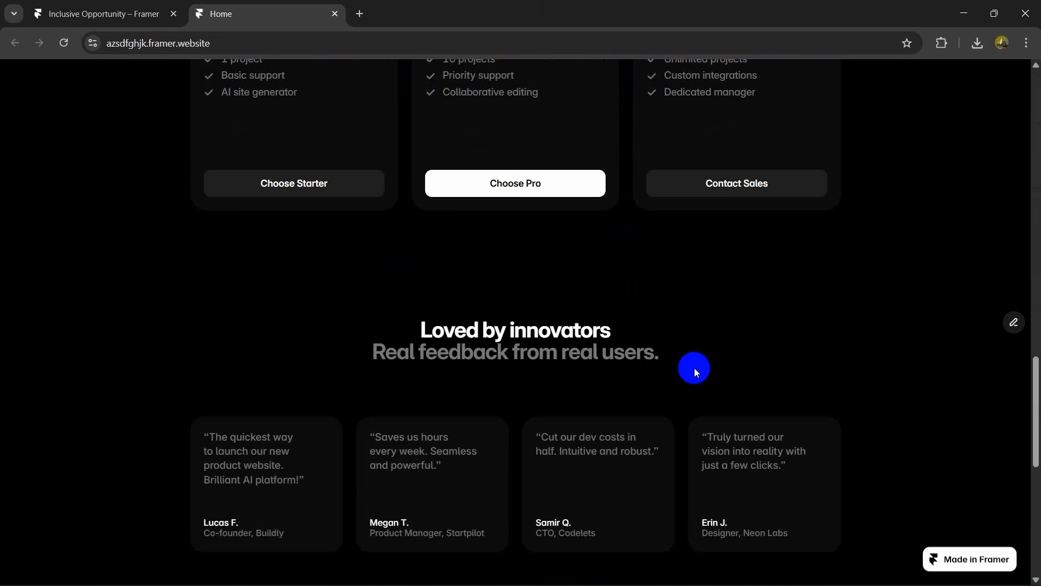
pyautogui.scroll(20, 696, 369)
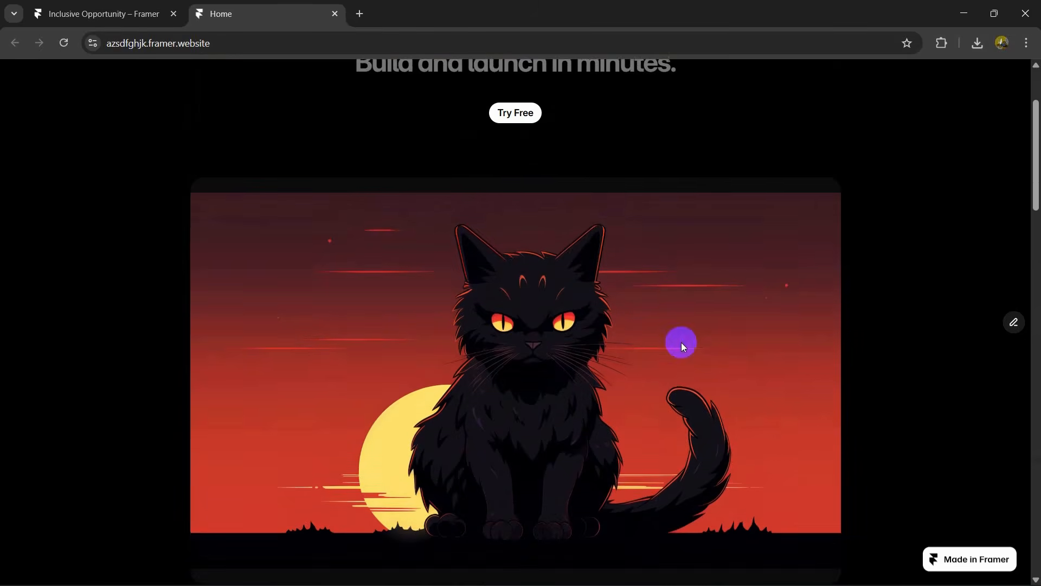
# Return to the Framer project and delete the cat image from the Desktop layout's hero frame.
pyautogui.click(100, 15)
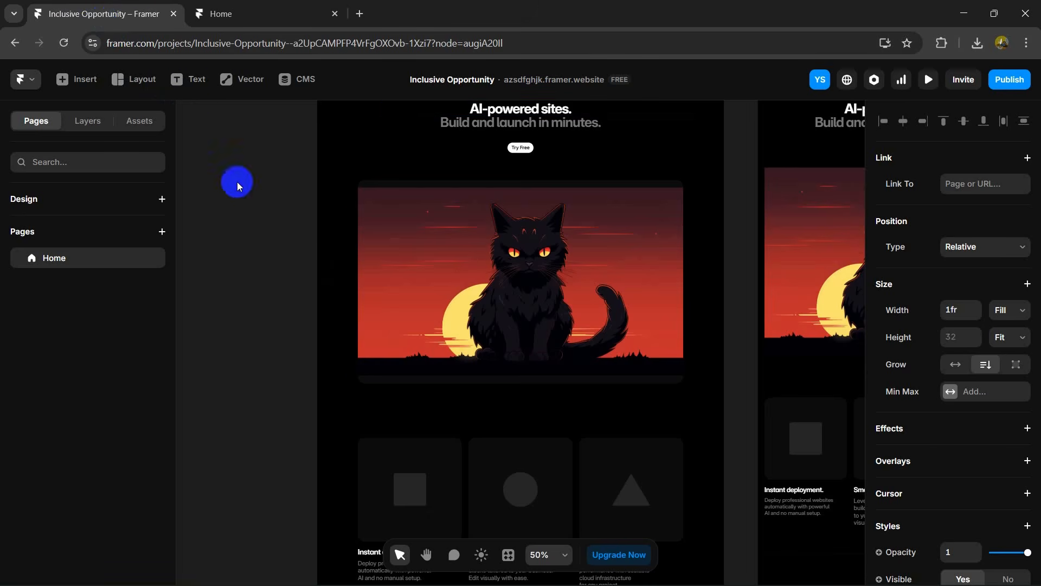
pyautogui.click(538, 250)
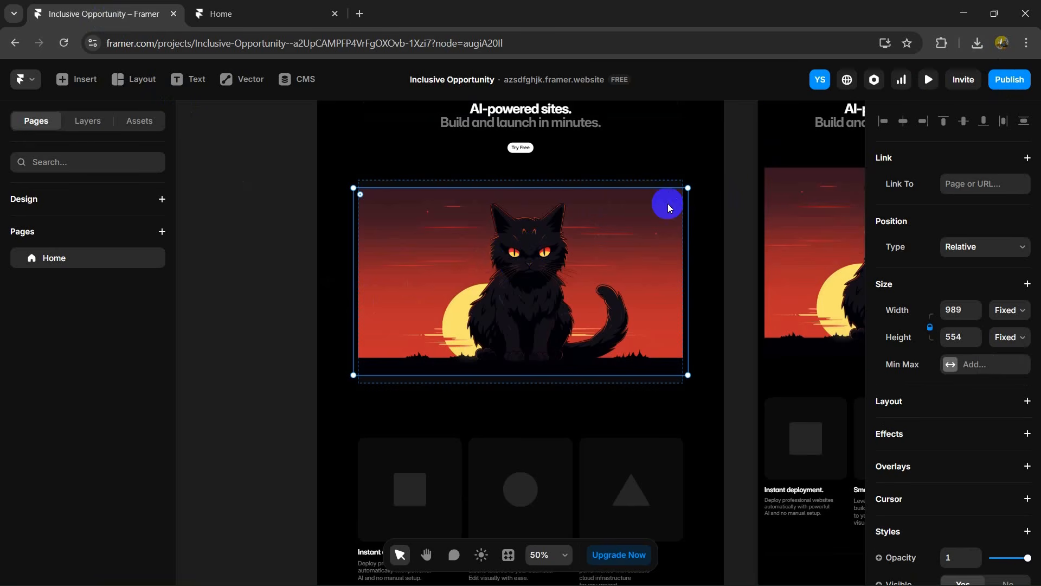
pyautogui.rightClick(593, 233)
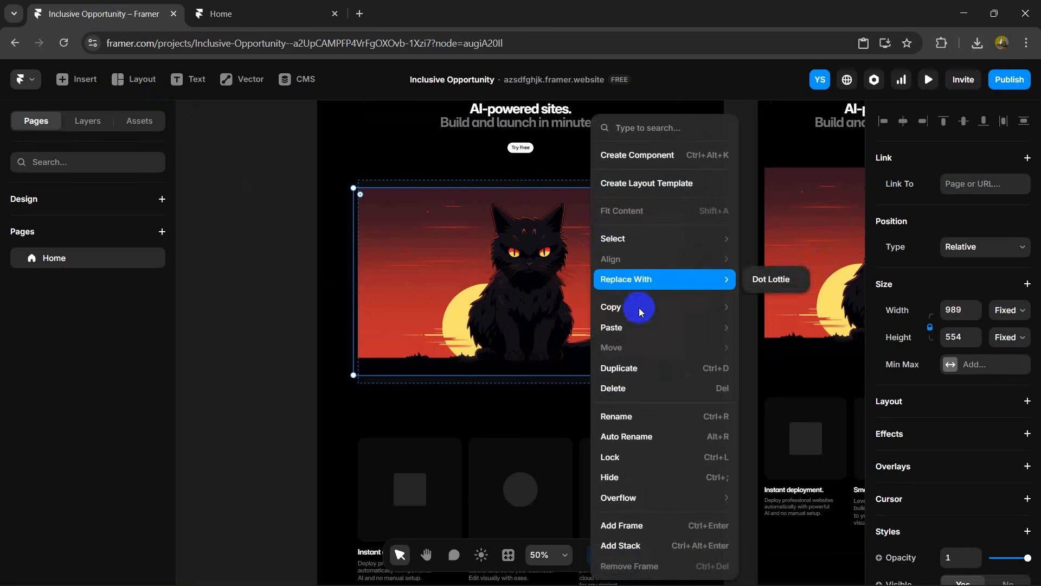
pyautogui.click(462, 220)
pyautogui.rightClick(565, 259)
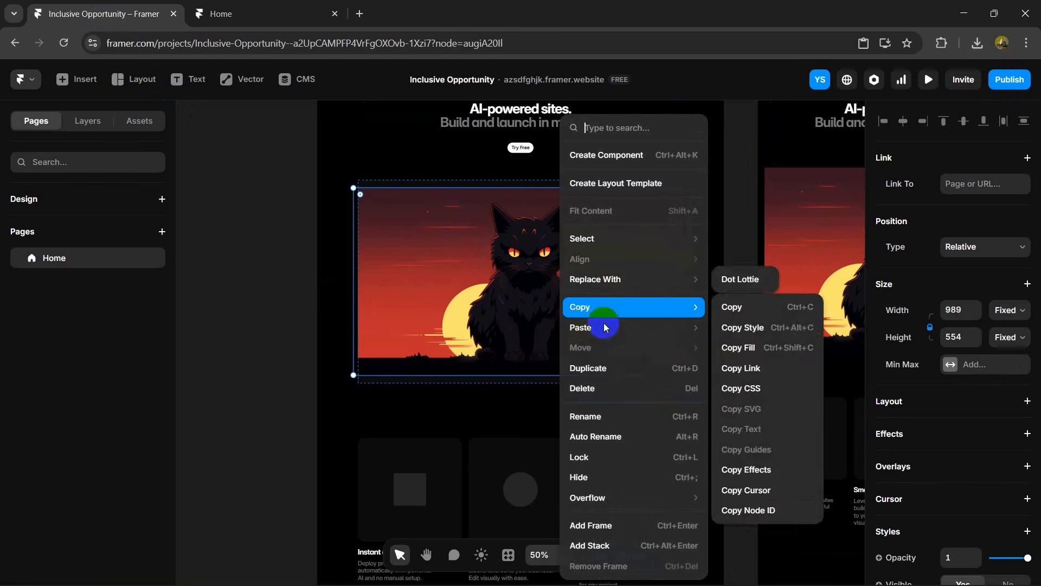
pyautogui.click(603, 388)
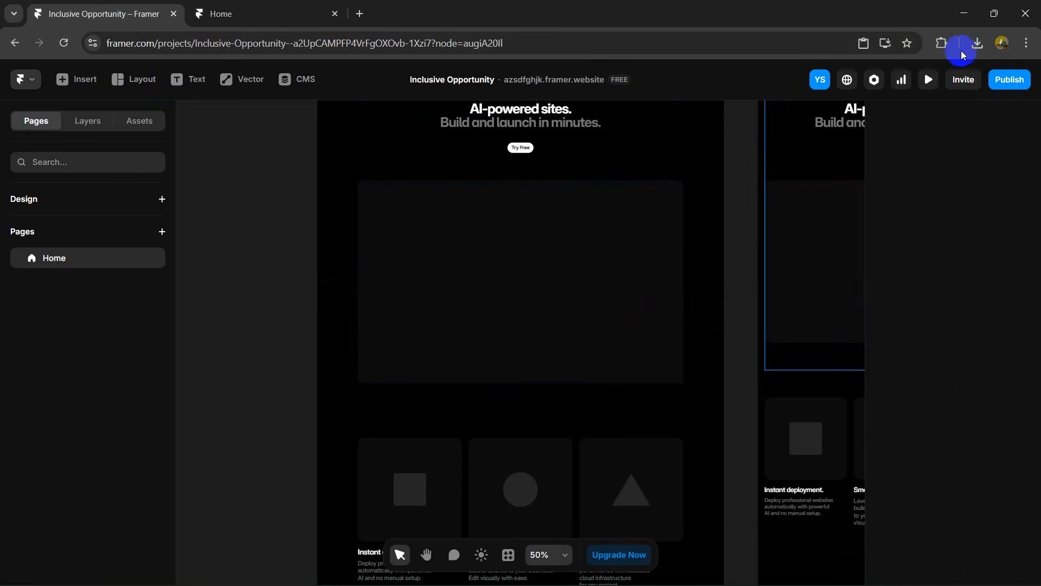
# Add the most recently downloaded JPG photo to the Desktop page and move it up to the very top of the page.
pyautogui.click(977, 43)
pyautogui.moveTo(855, 96); pyautogui.dragTo(486, 259)
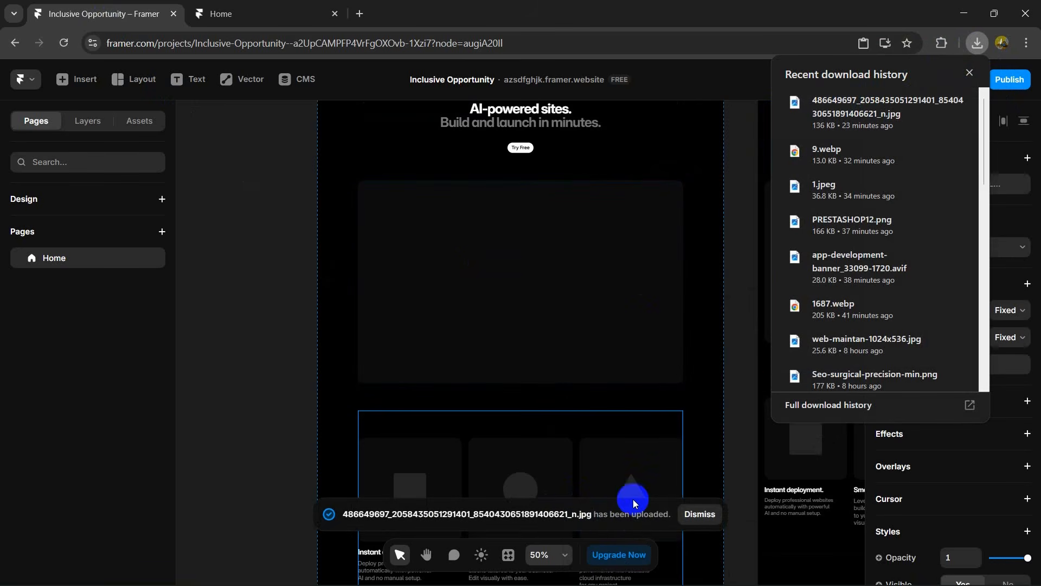
pyautogui.scroll(-15, 369, 365)
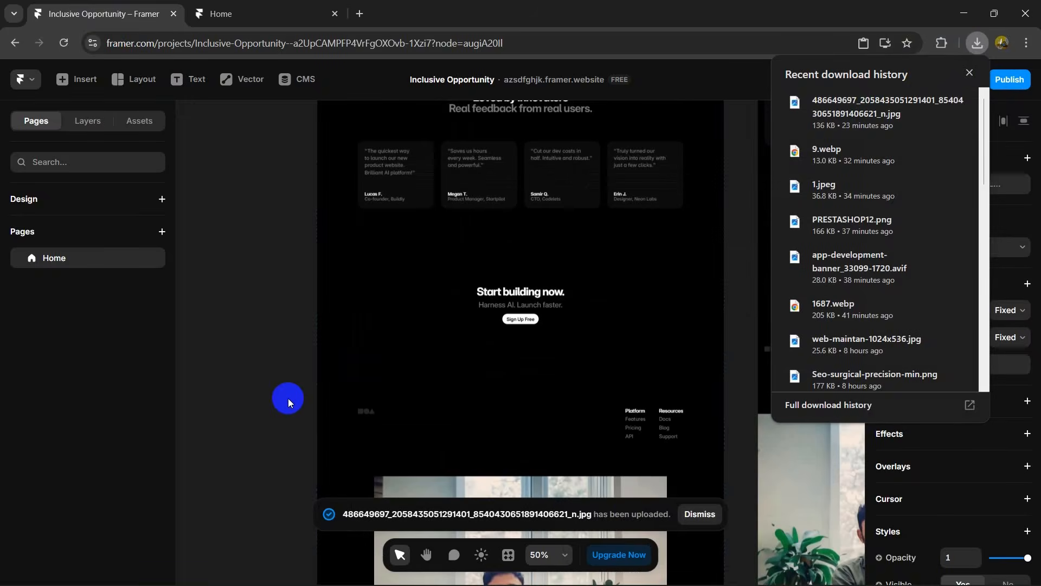
pyautogui.scroll(-4, 288, 398)
pyautogui.moveTo(498, 348); pyautogui.dragTo(333, 210)
pyautogui.scroll(4, 390, 282)
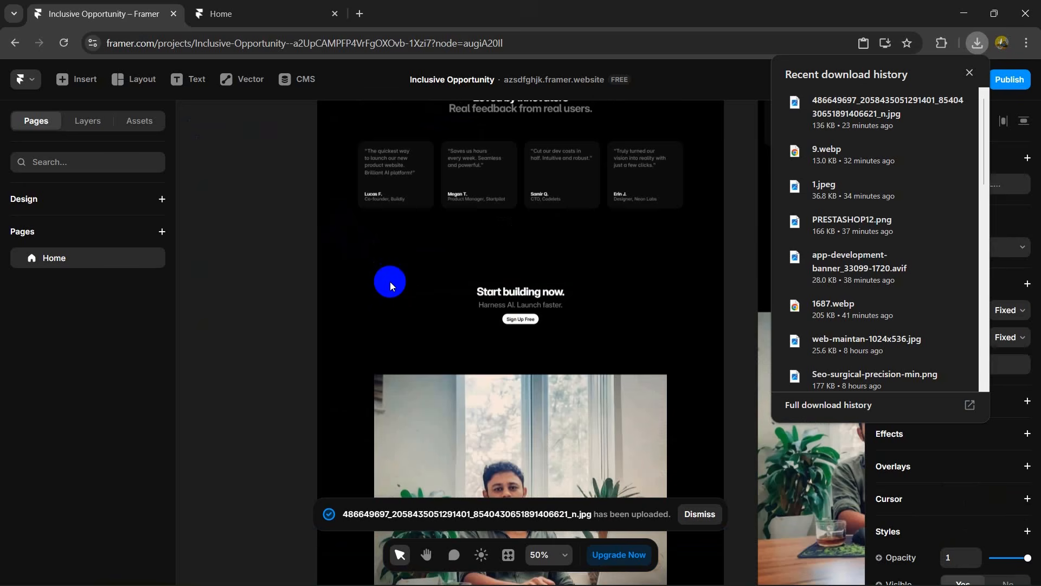
pyautogui.moveTo(432, 410); pyautogui.dragTo(505, 287)
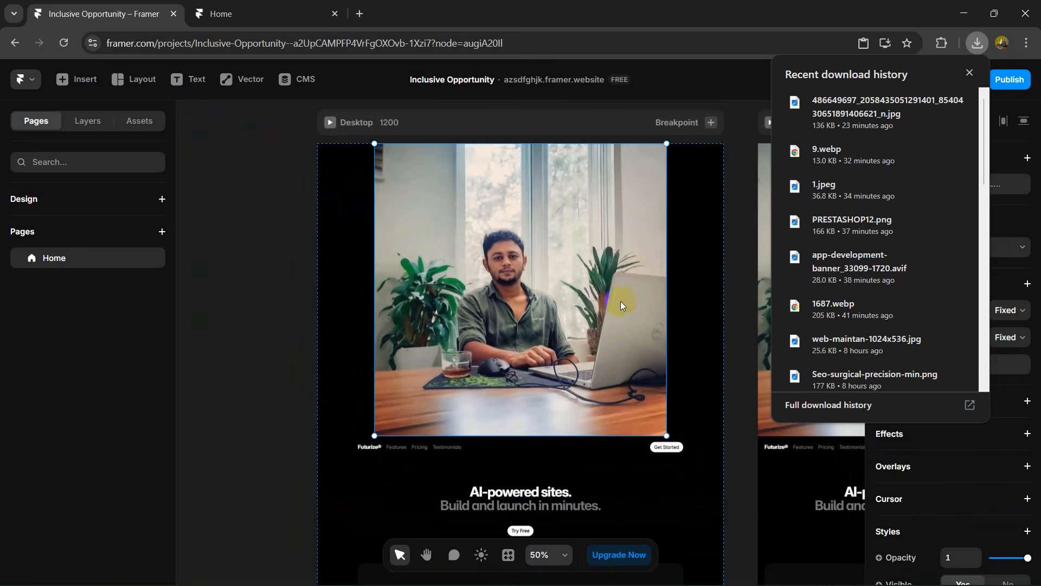
# Scale the photo down, place it below the navigation bar and remove the hero's empty placeholder frame.
pyautogui.click(653, 455)
pyautogui.moveTo(667, 458); pyautogui.dragTo(612, 349)
pyautogui.click(537, 298)
pyautogui.scroll(-5, 414, 311)
# Move the square, circle and triangle shapes out of the three feature cards onto the empty canvas beside the Desktop layout.
pyautogui.click(413, 310)
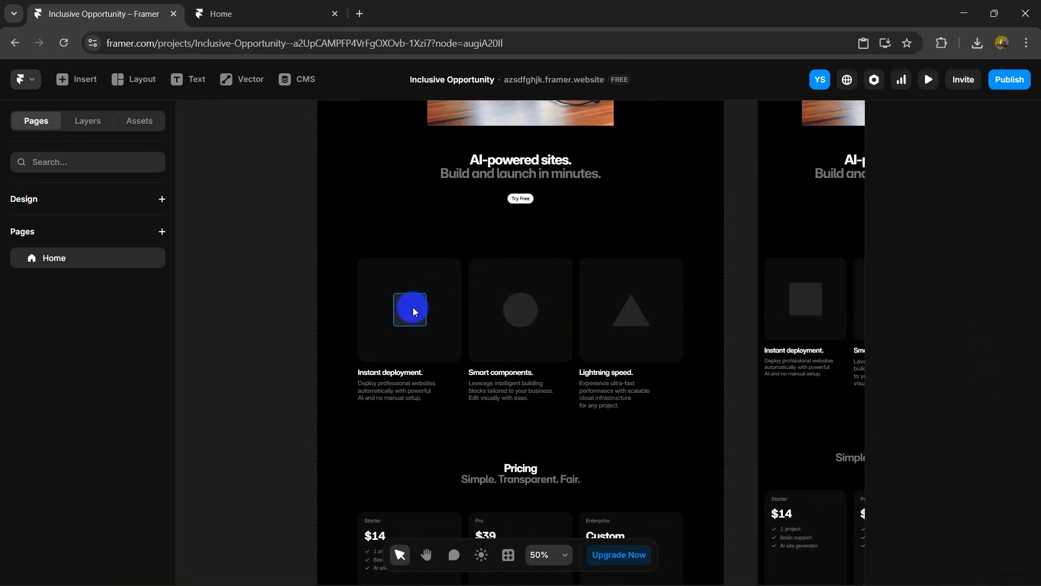
pyautogui.moveTo(414, 310); pyautogui.dragTo(275, 314)
pyautogui.moveTo(528, 311); pyautogui.dragTo(245, 274)
pyautogui.click(621, 335)
pyautogui.moveTo(620, 335); pyautogui.dragTo(228, 210)
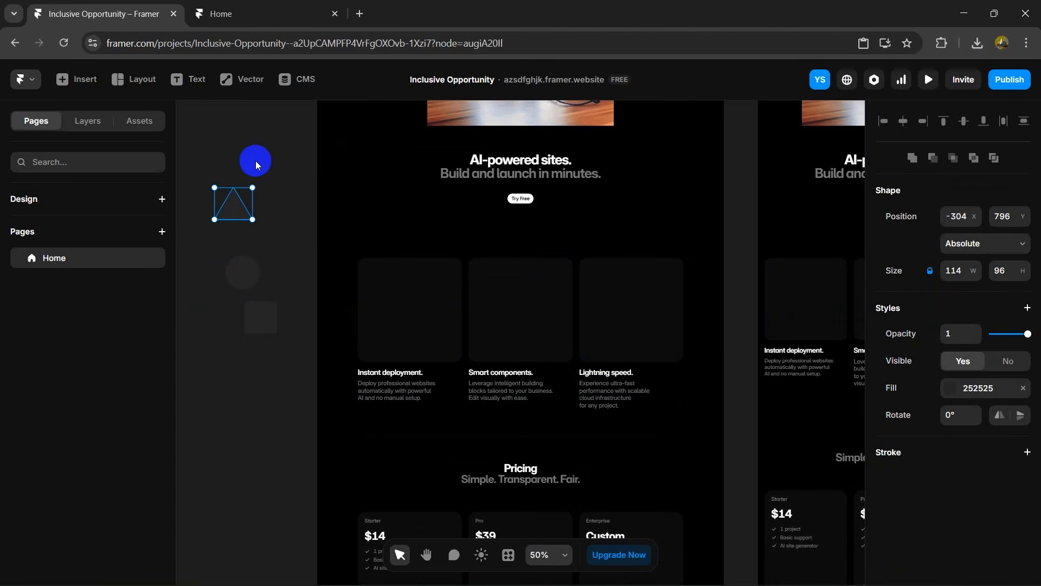
pyautogui.click(262, 154)
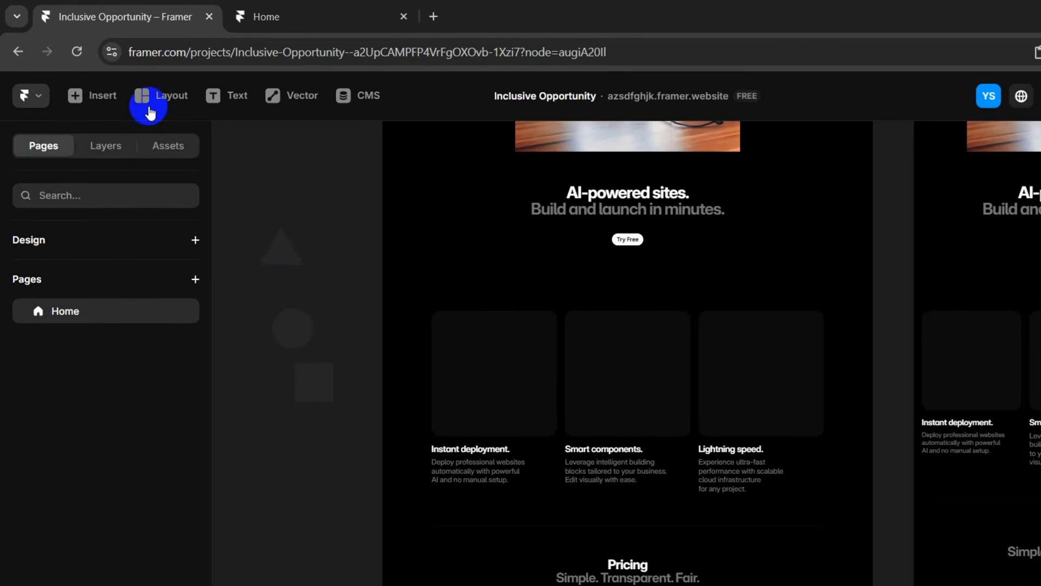
# Insert a Dot Lottie animation from the media elements into the image frame of the Instant deployment card.
pyautogui.click(100, 101)
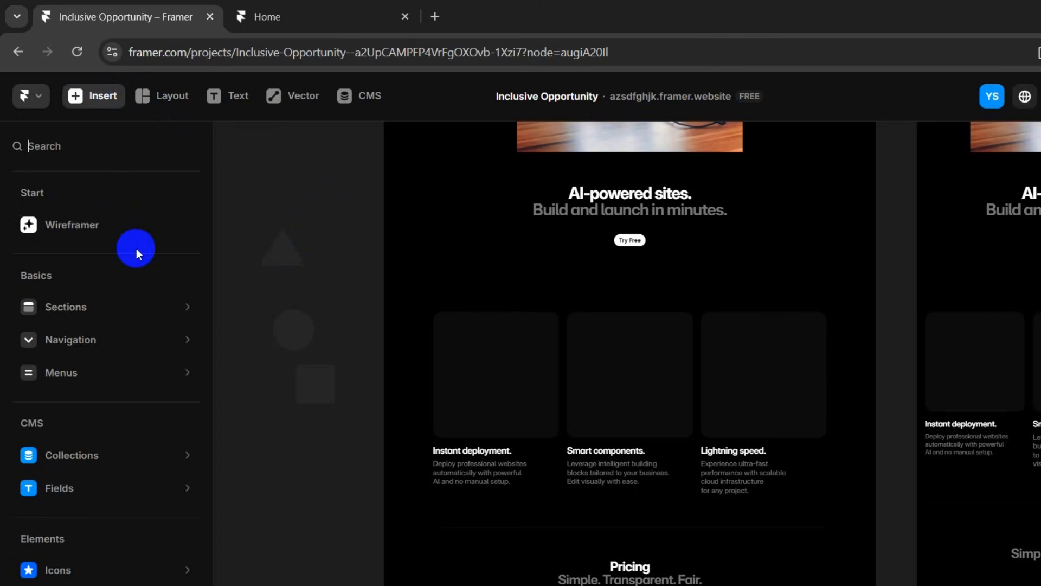
pyautogui.scroll(-2, 138, 265)
pyautogui.moveTo(109, 578)
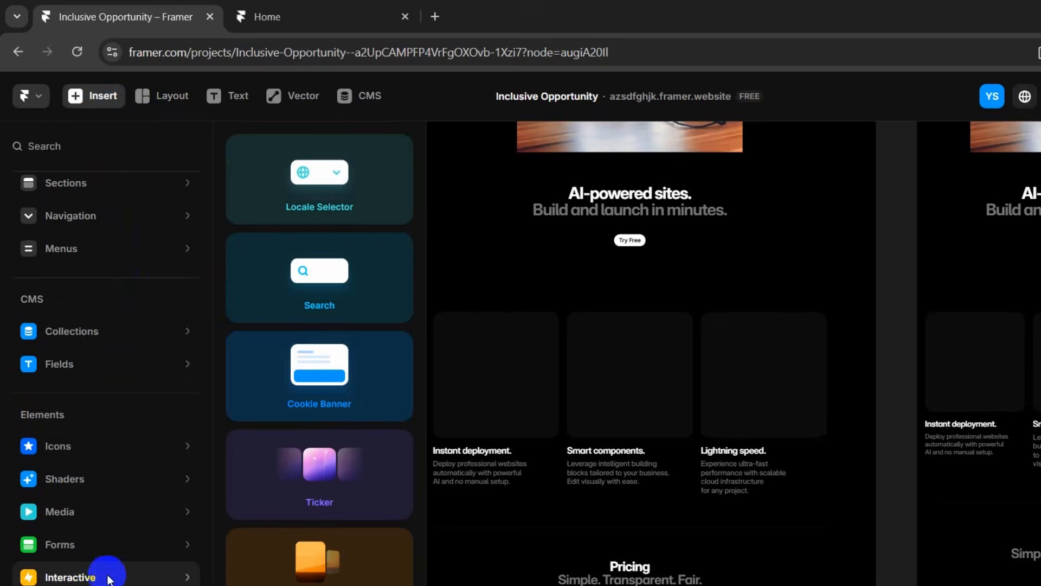
pyautogui.moveTo(89, 548)
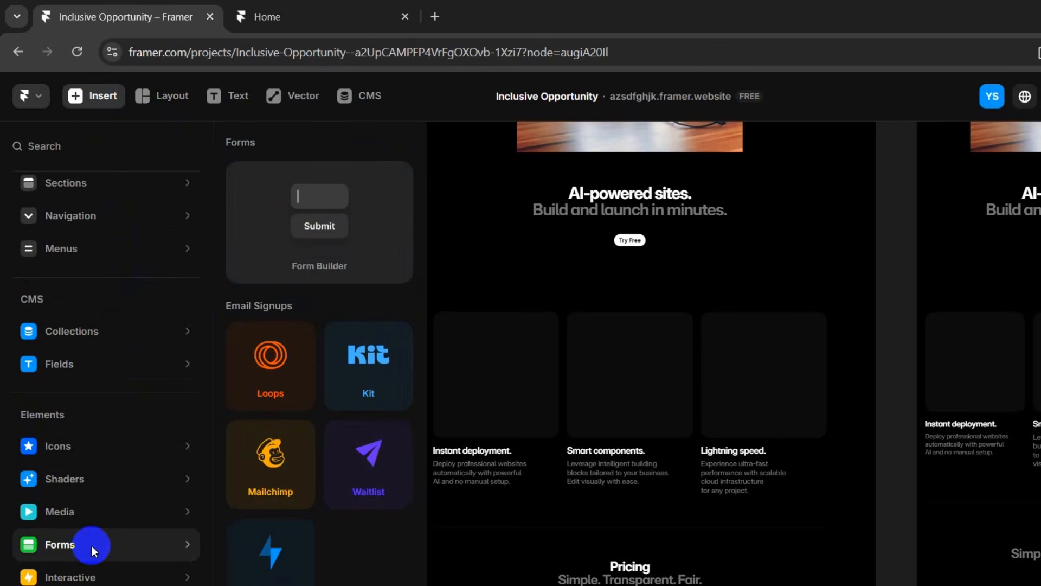
pyautogui.moveTo(116, 513)
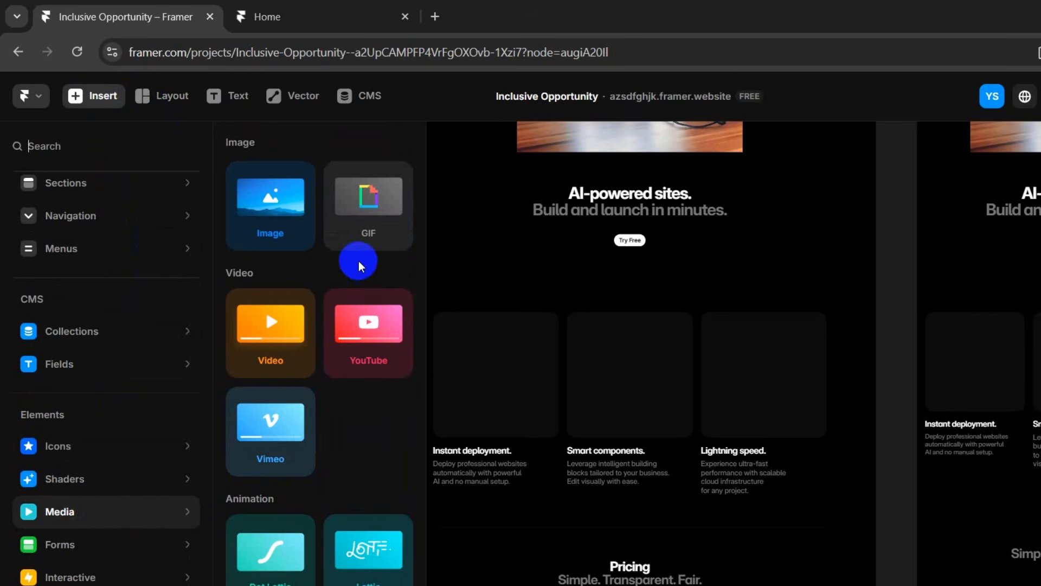
pyautogui.scroll(-3, 371, 305)
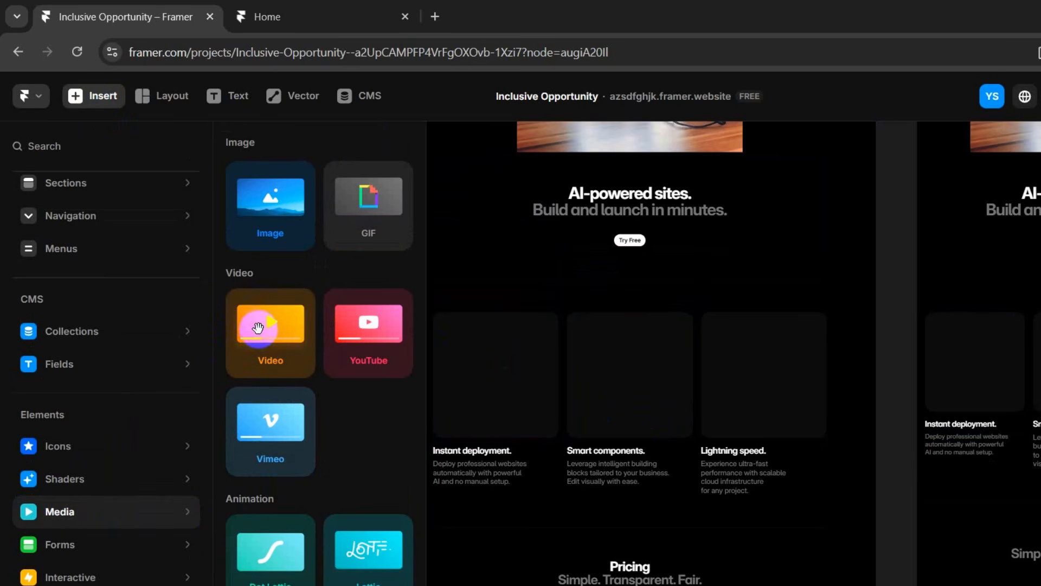
pyautogui.scroll(-1, 297, 450)
pyautogui.scroll(-2, 293, 462)
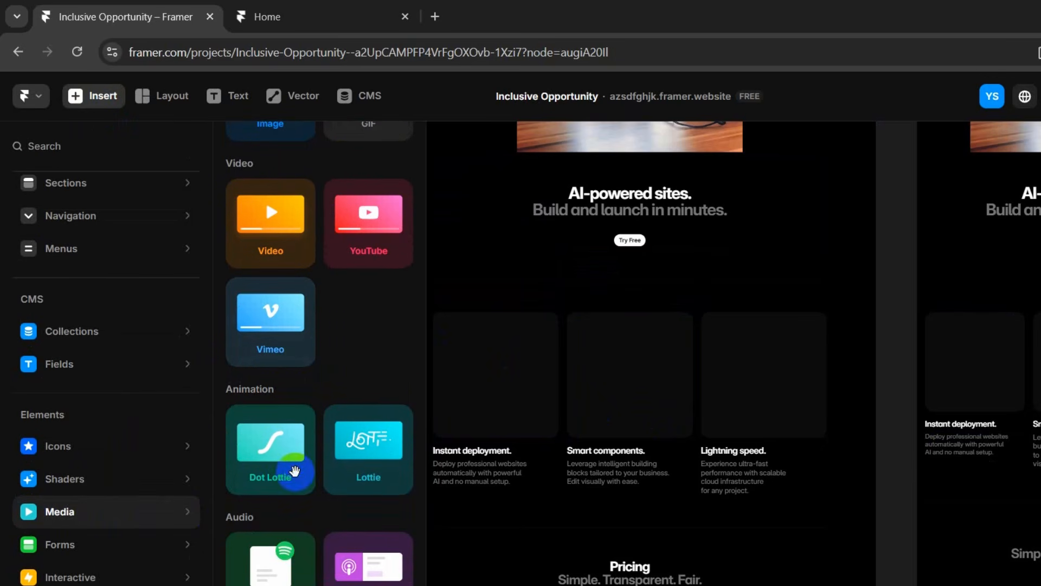
pyautogui.moveTo(268, 454); pyautogui.dragTo(522, 391)
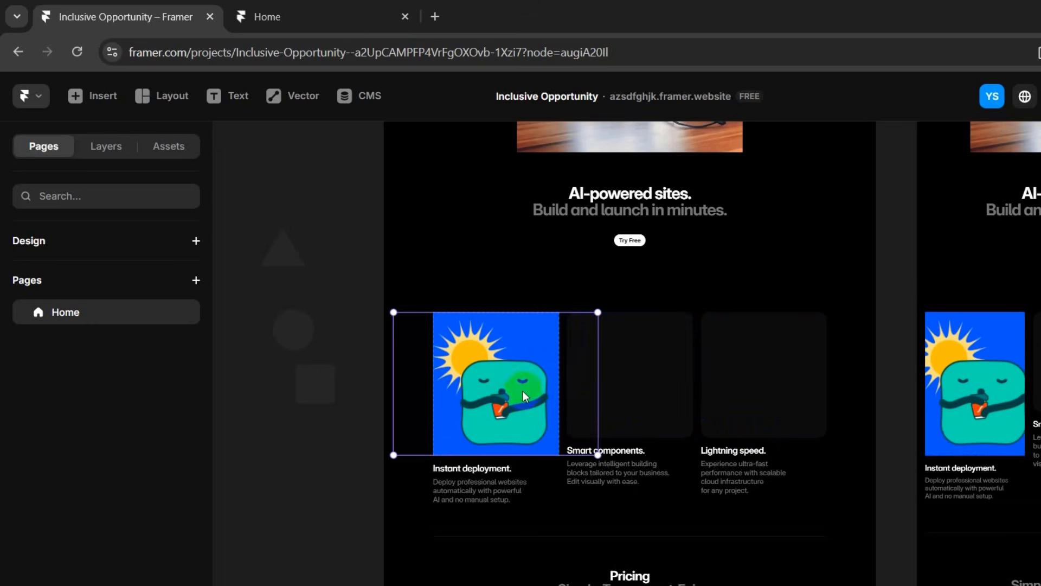
# Insert the dark blue, pink and orange shader into the Lightning speed card's frame and scale it down.
pyautogui.click(94, 97)
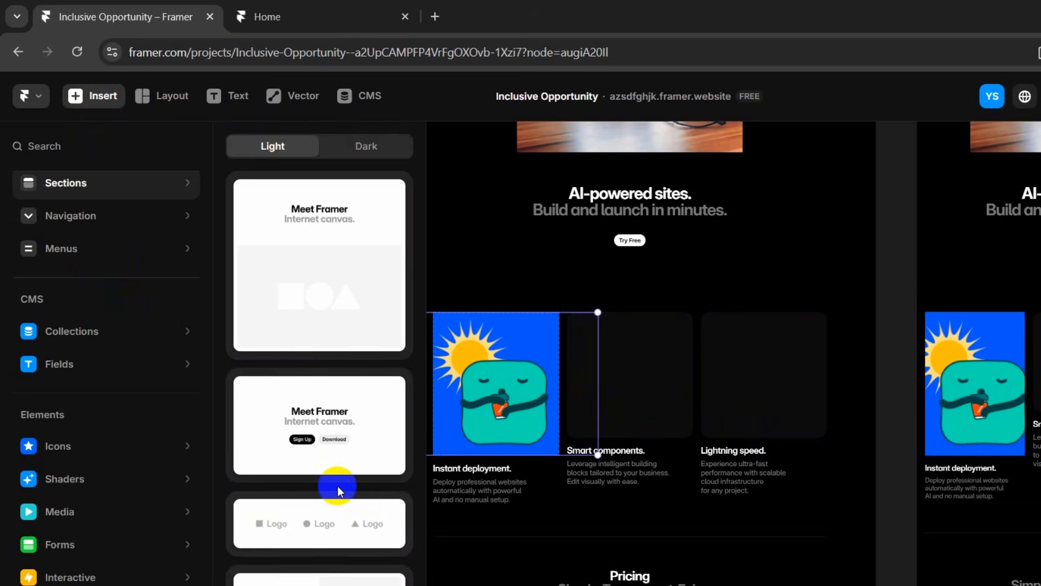
pyautogui.moveTo(103, 424)
pyautogui.moveTo(103, 477)
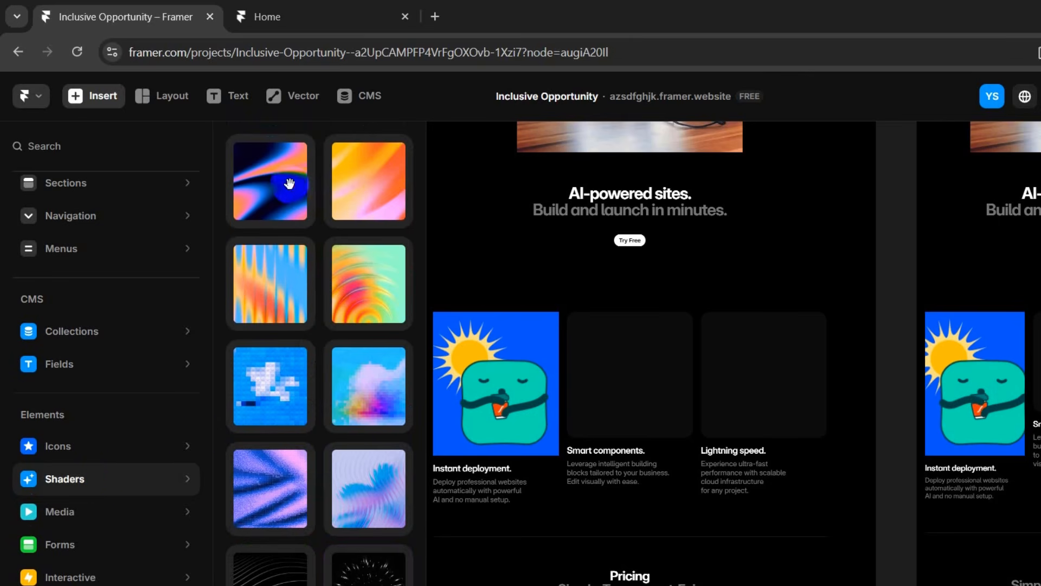
pyautogui.moveTo(284, 386); pyautogui.dragTo(758, 374)
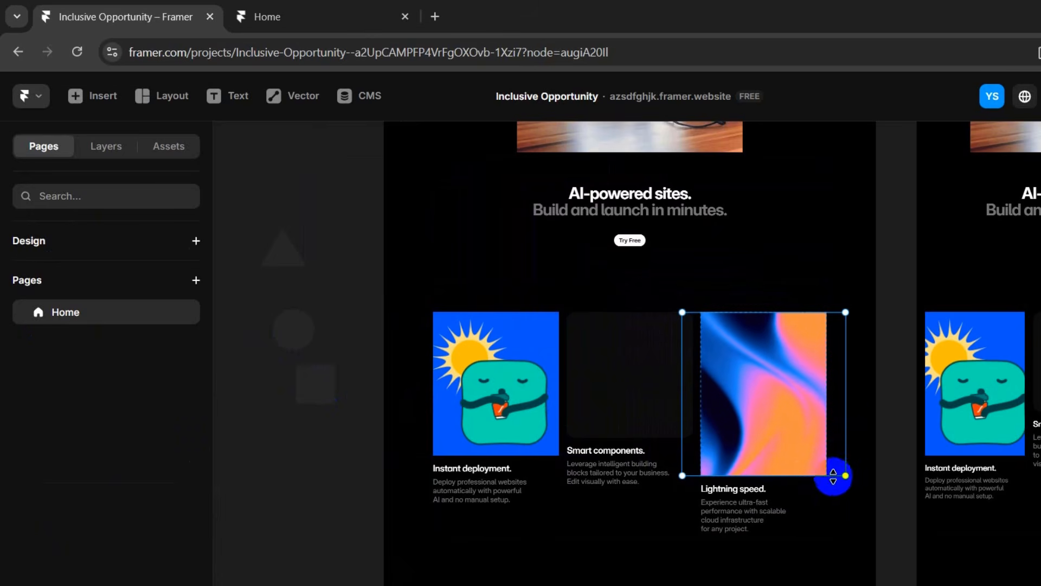
pyautogui.click(793, 450)
pyautogui.moveTo(846, 475); pyautogui.dragTo(842, 443)
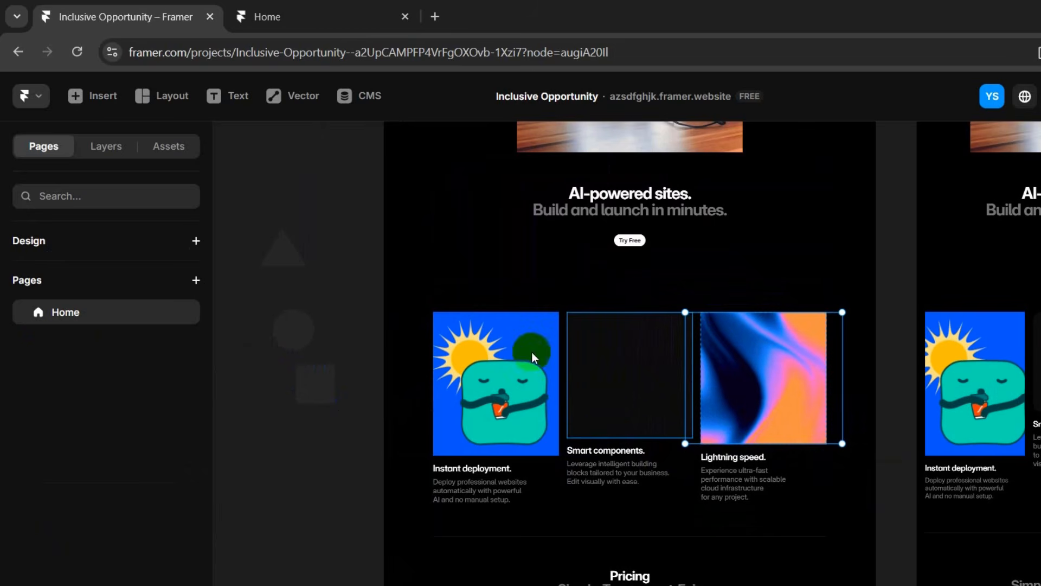
# Insert the black starfield shader into the Smart components card's frame and scale it to about 324 × 328.
pyautogui.click(92, 95)
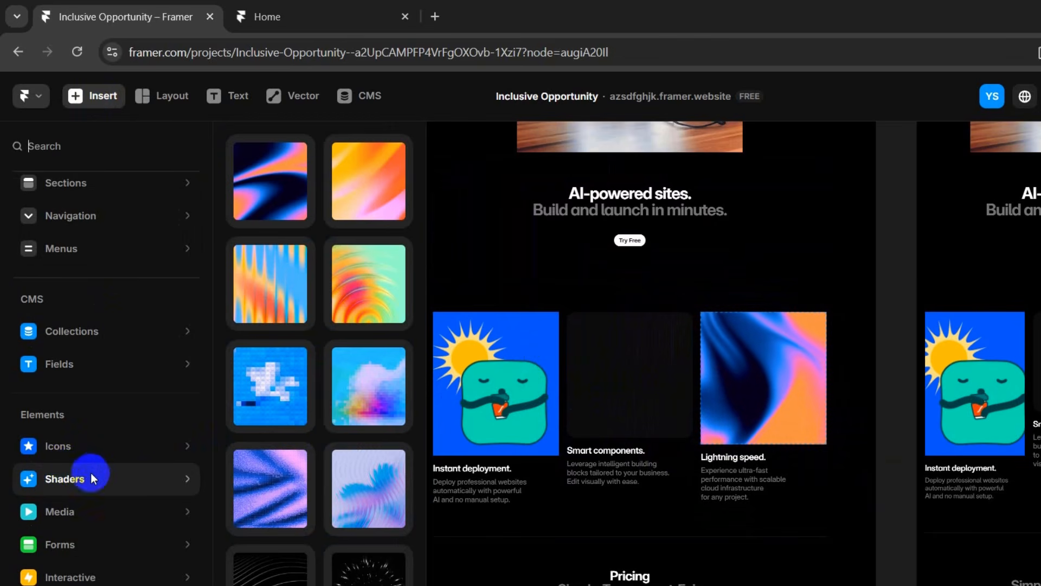
pyautogui.moveTo(369, 569); pyautogui.dragTo(681, 446)
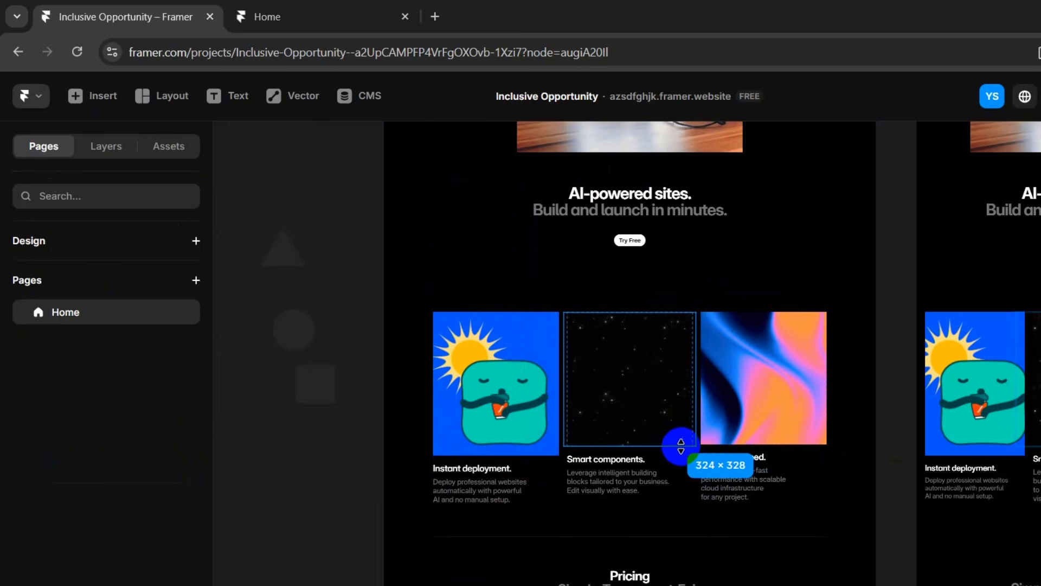
pyautogui.scroll(6, 704, 477)
pyautogui.scroll(-1, 648, 431)
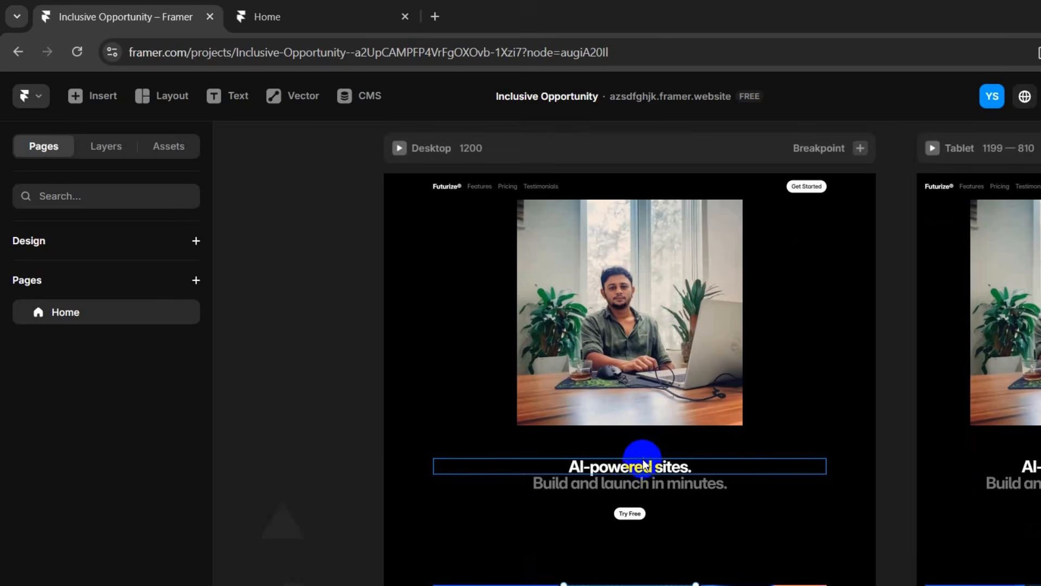
# Replace the hero headline "AI-powered sites." with "I am a Web Developer".
pyautogui.doubleClick(626, 465)
pyautogui.press('BackSpace')
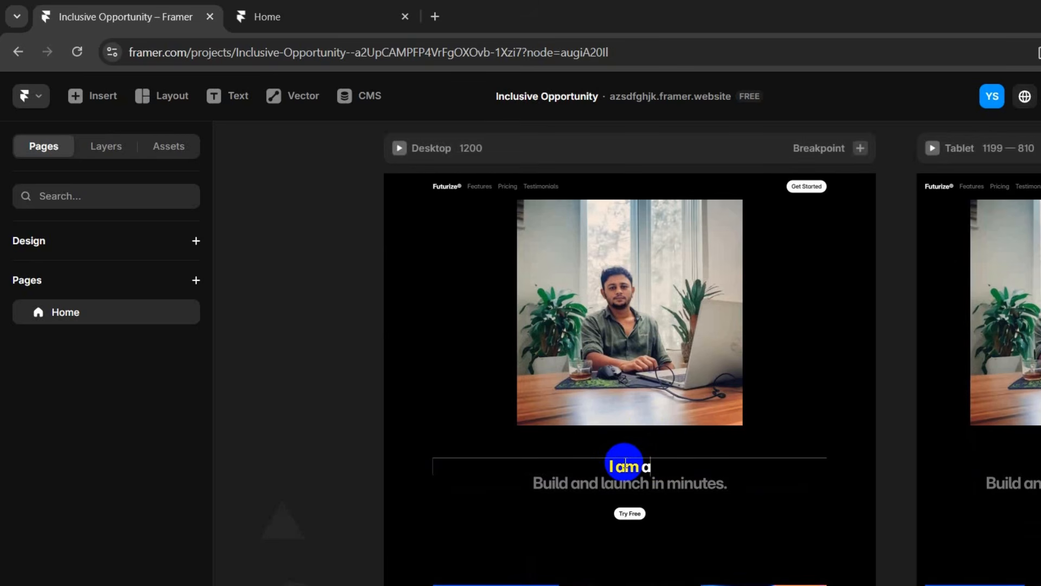
pyautogui.write('I am a Web Develop')
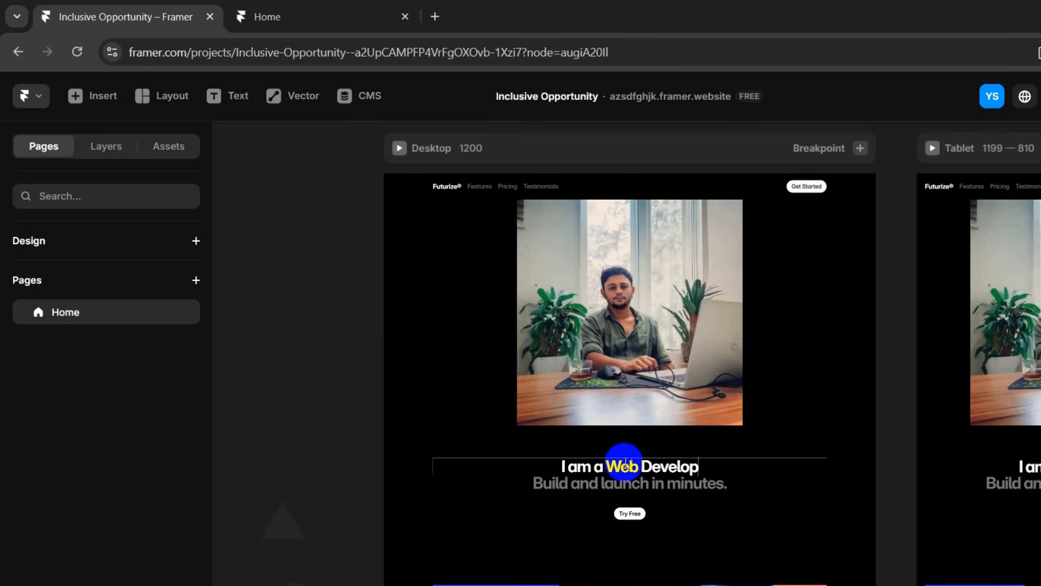
pyautogui.write('er')
# Widen the Pricing section in the Desktop layout to about 1148.
pyautogui.scroll(-10, 803, 232)
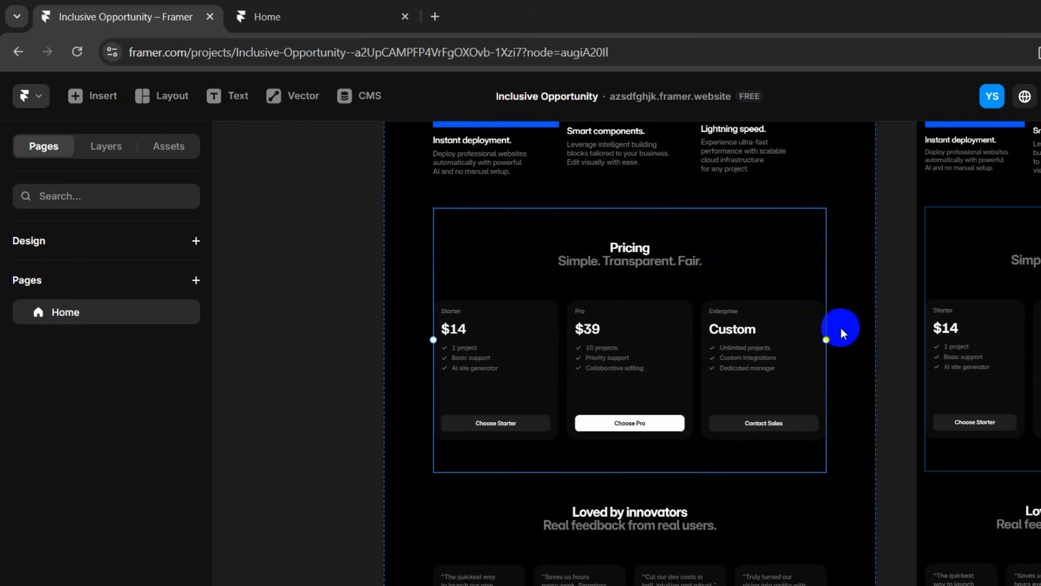
pyautogui.moveTo(835, 339); pyautogui.dragTo(904, 344)
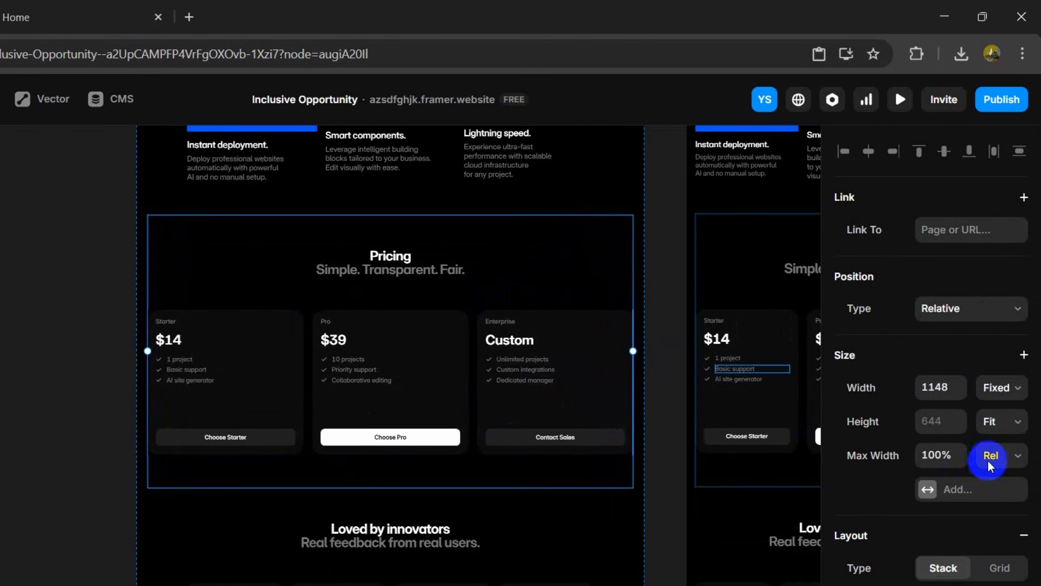
# Add an Appear effect with the Slide In Bottom preset to the quote text in the first testimonial card.
pyautogui.scroll(-3, 390, 432)
pyautogui.scroll(-1, 325, 412)
pyautogui.click(240, 378)
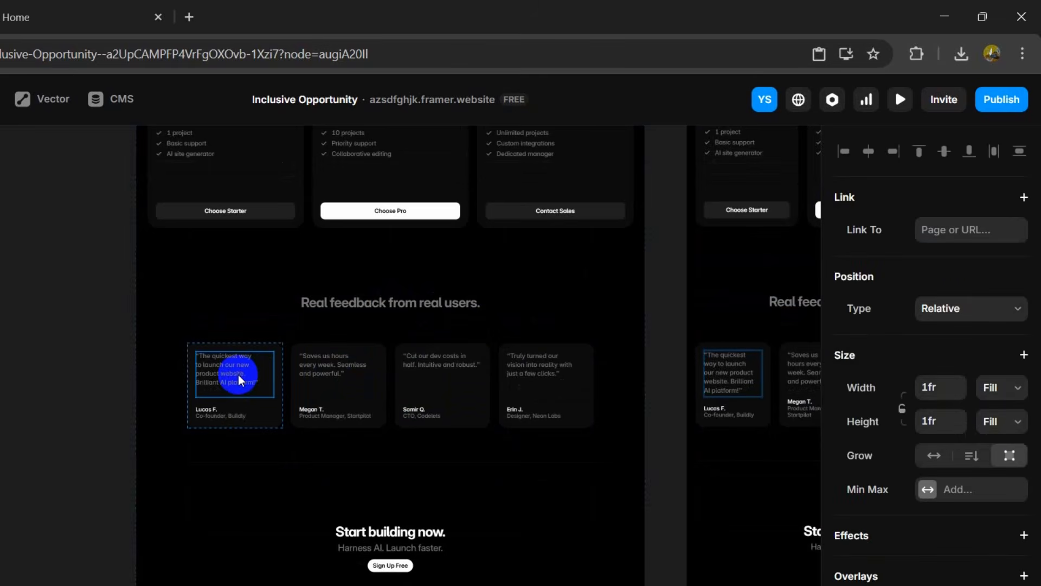
pyautogui.scroll(-2, 922, 401)
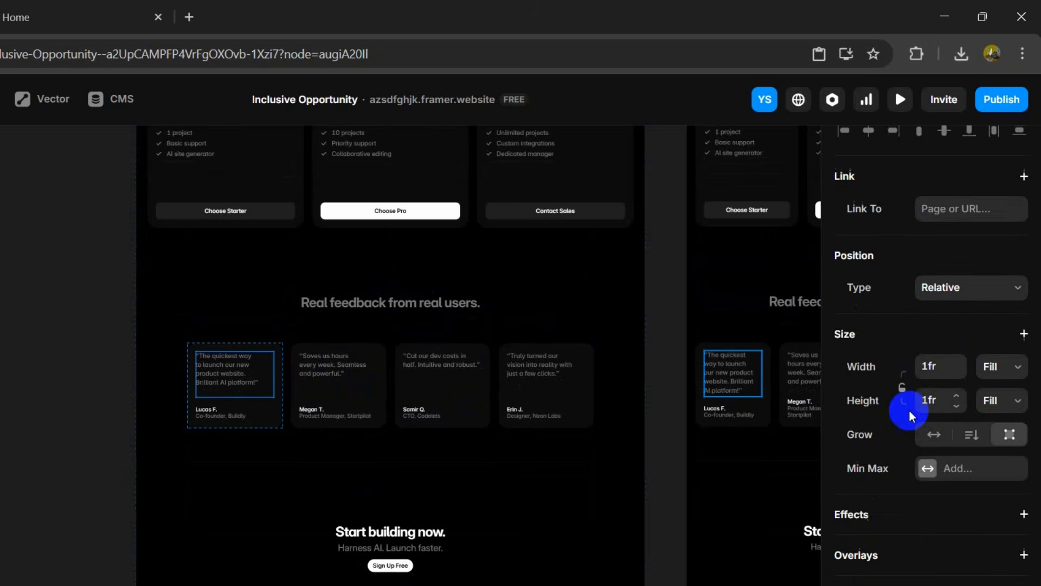
pyautogui.click(970, 517)
pyautogui.click(1009, 481)
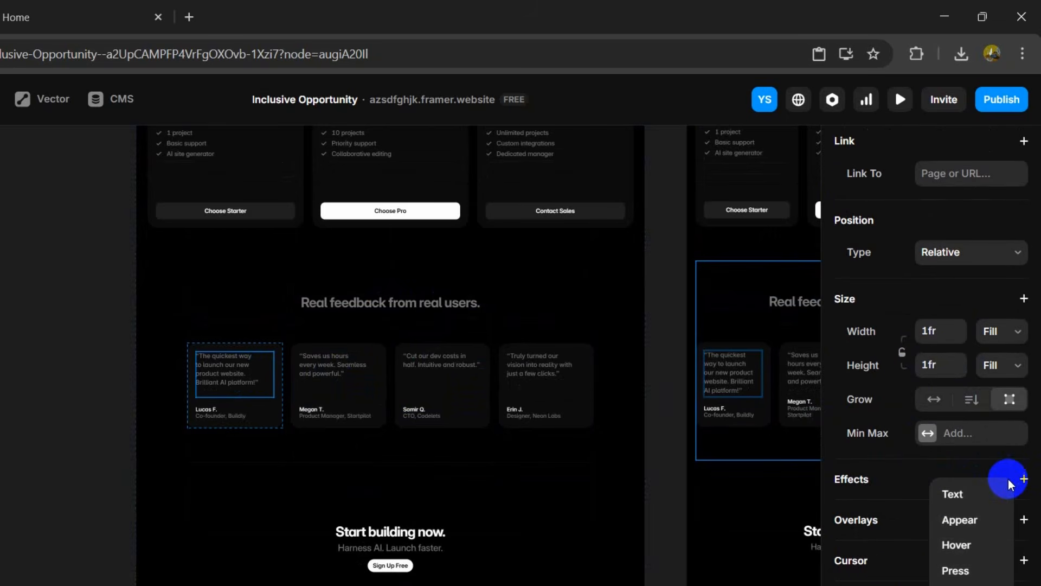
pyautogui.click(978, 522)
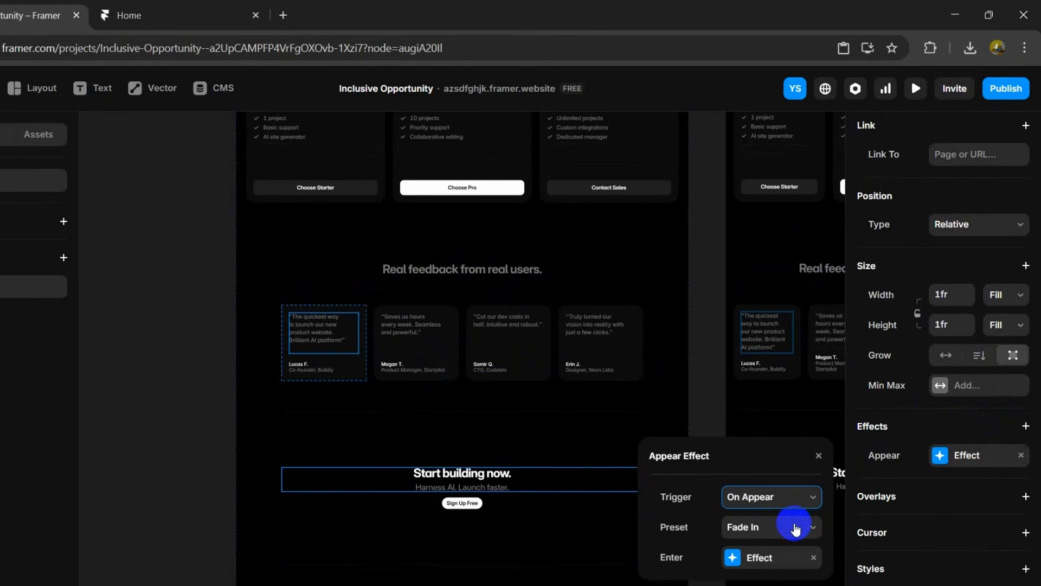
pyautogui.click(773, 579)
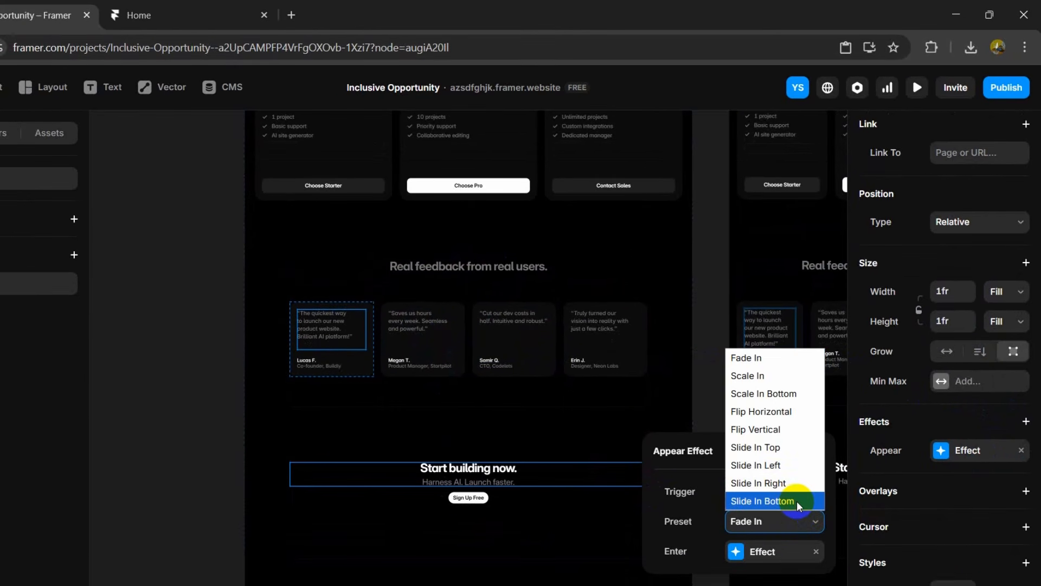
# Open the quote's Enter effect settings and switch its rotation from 2D to 3D.
pyautogui.click(769, 554)
pyautogui.click(796, 553)
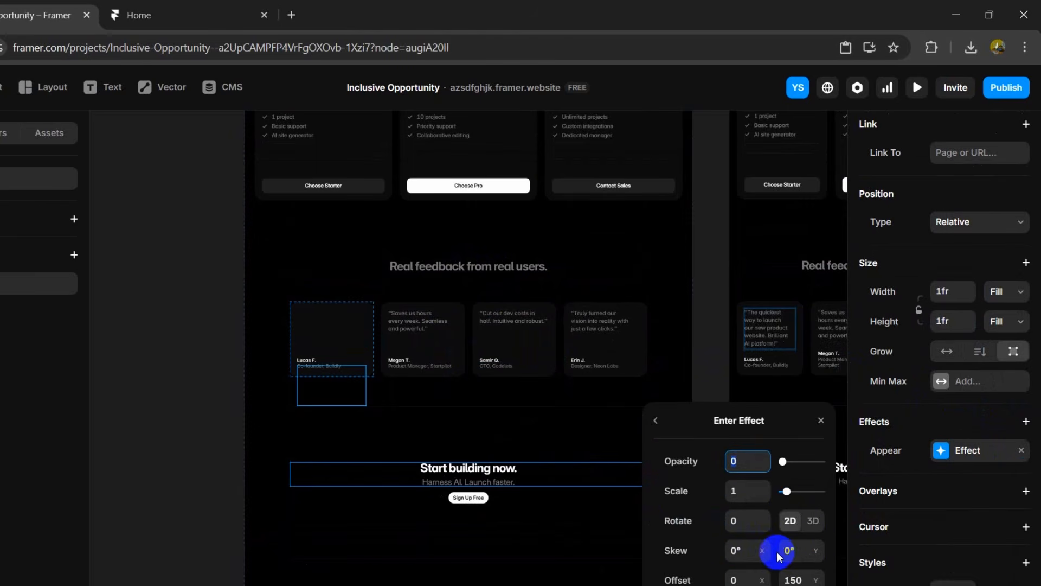
pyautogui.click(805, 510)
pyautogui.click(790, 421)
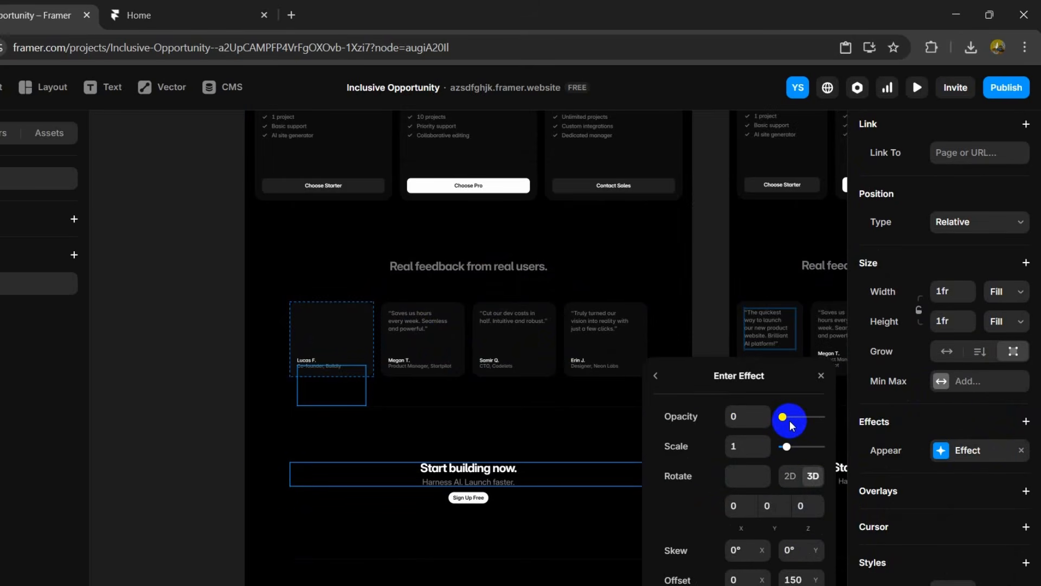
pyautogui.click(515, 358)
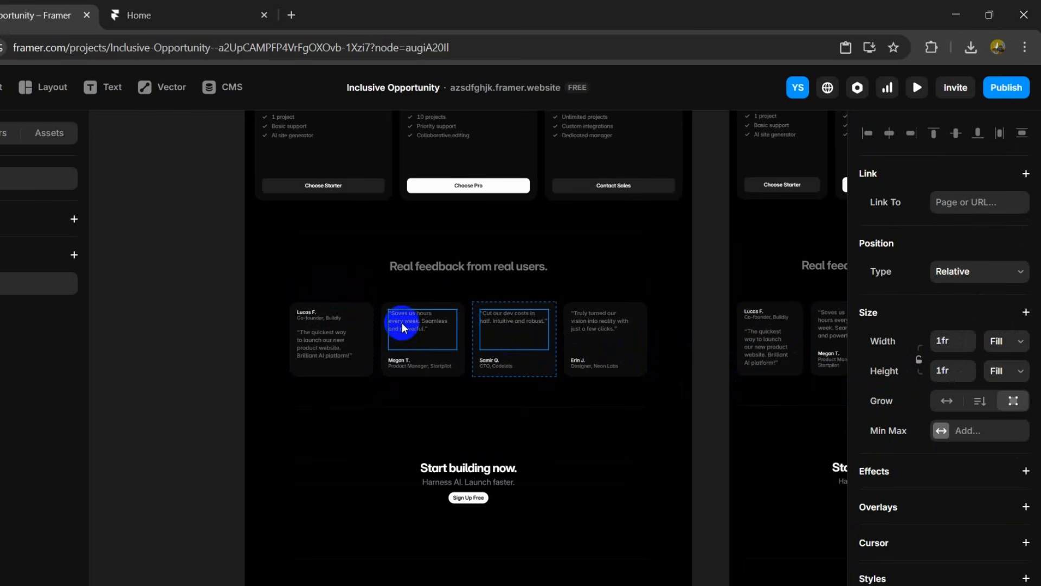
pyautogui.click(984, 472)
pyautogui.press('Escape')
pyautogui.press('Escape')
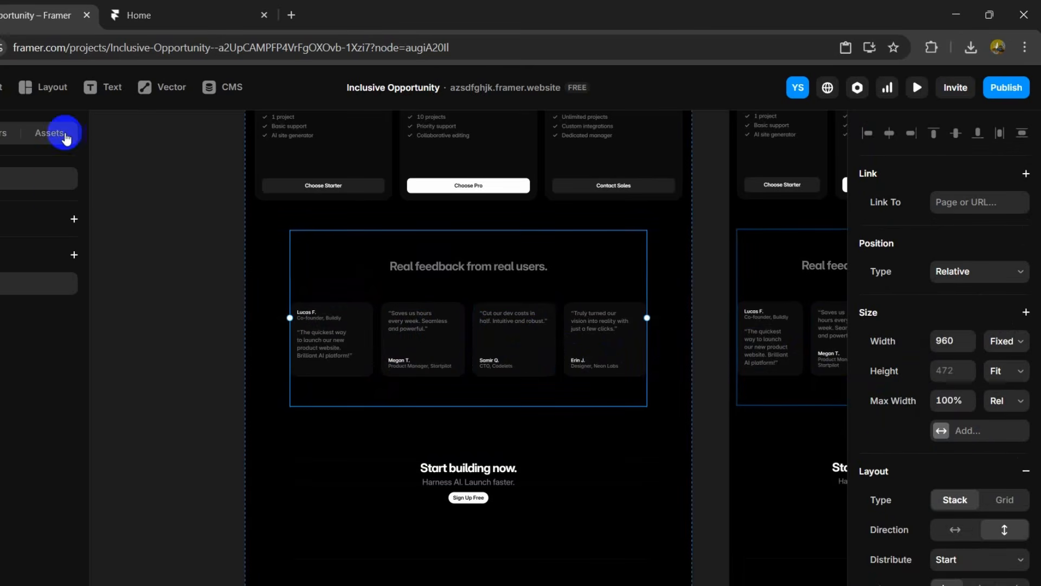
# Insert a two-by-two grid of about 1166 × 431 between the feature cards and the Pricing section.
pyautogui.click(34, 84)
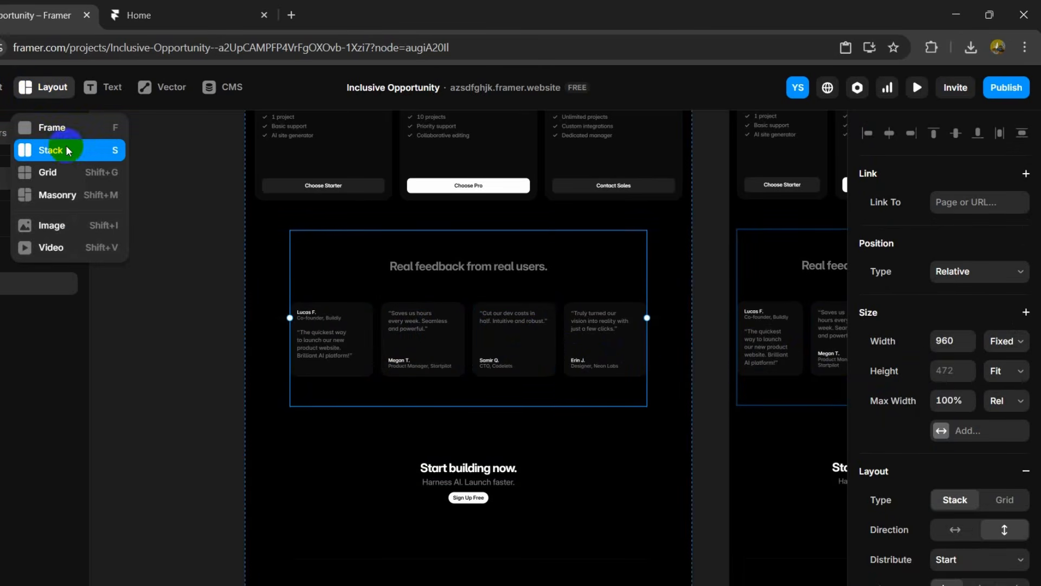
pyautogui.click(72, 174)
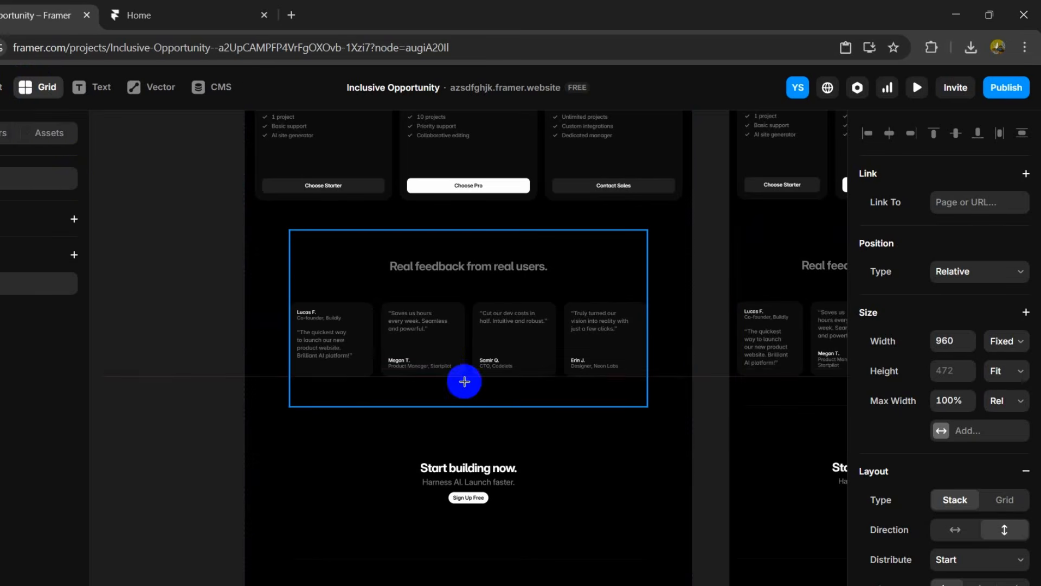
pyautogui.scroll(7, 263, 383)
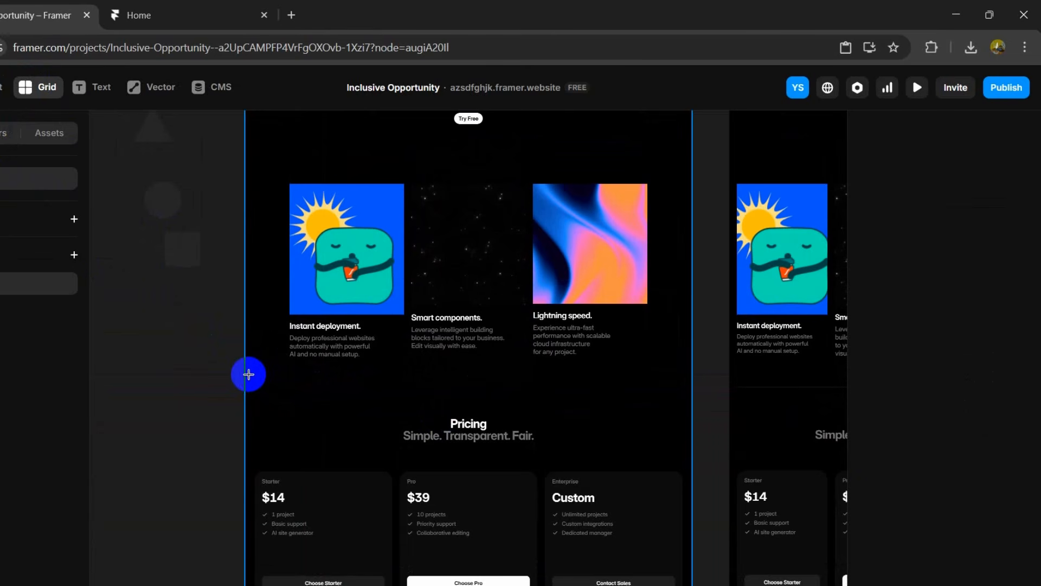
pyautogui.moveTo(258, 380); pyautogui.dragTo(681, 532)
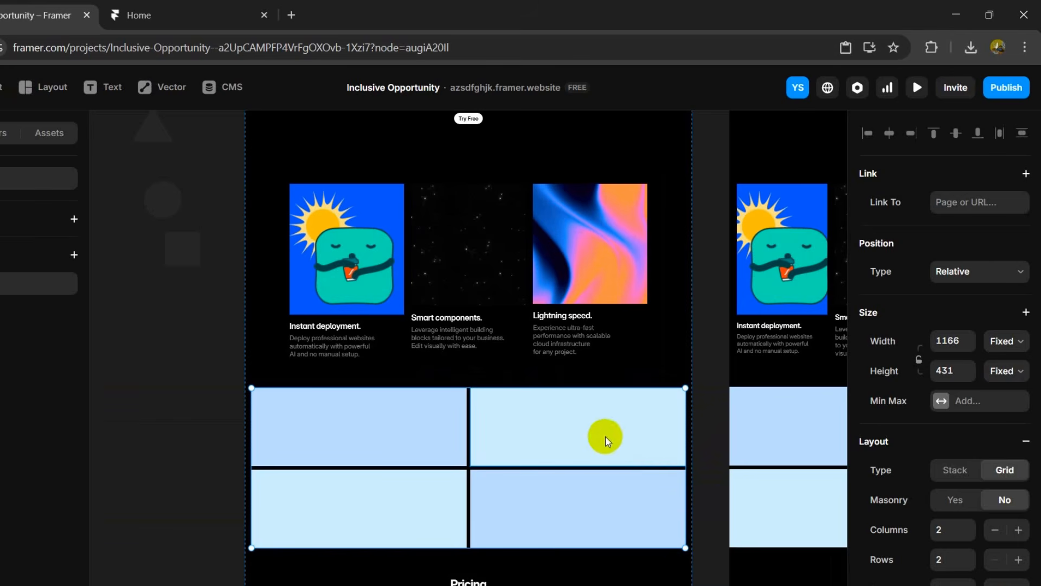
# Change the fill of the grid's upper-left cell to a saturated deep blue.
pyautogui.scroll(-4, 412, 387)
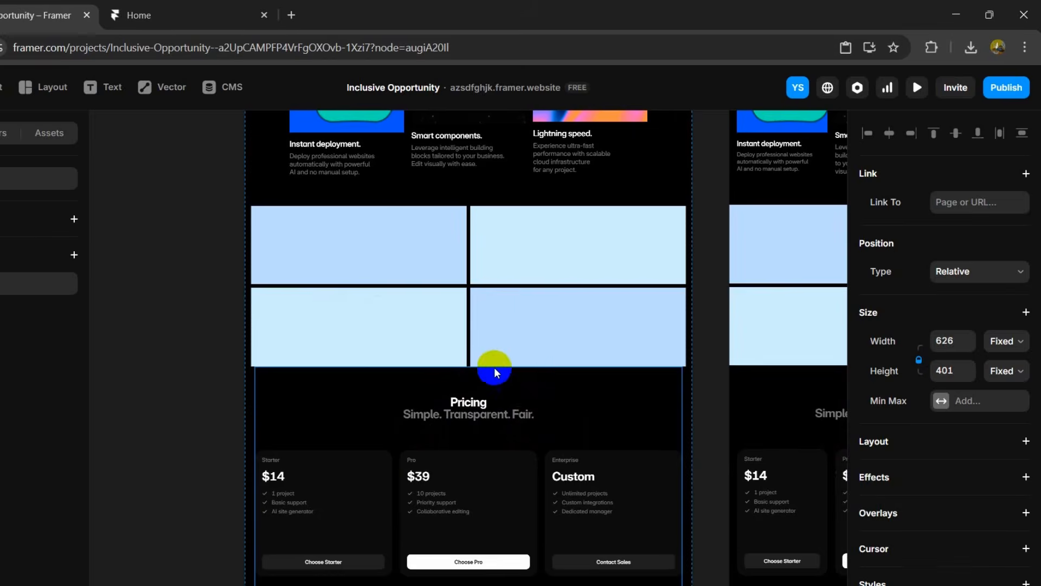
pyautogui.scroll(1, 516, 318)
pyautogui.click(307, 288)
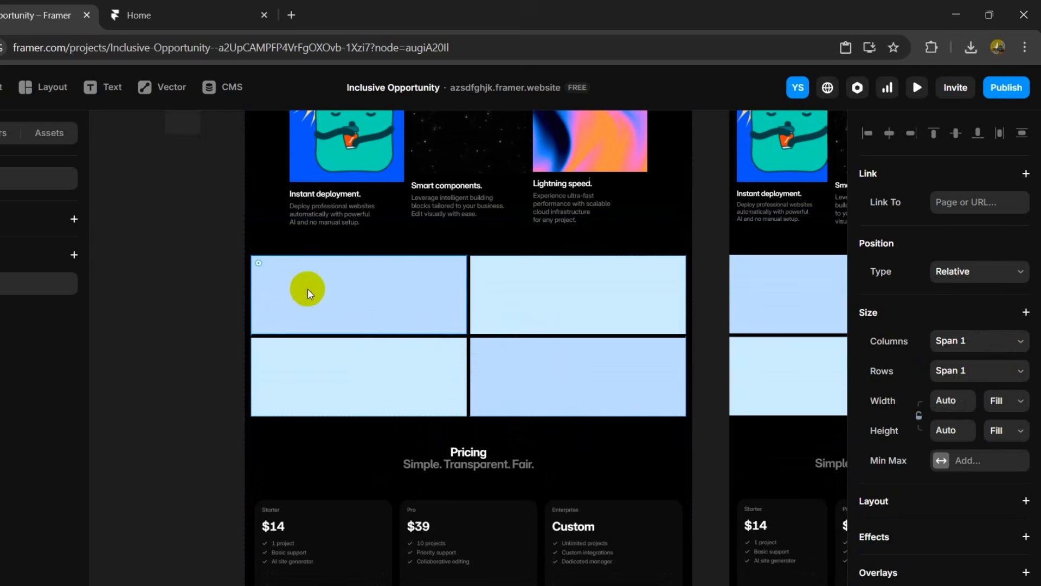
pyautogui.rightClick(400, 300)
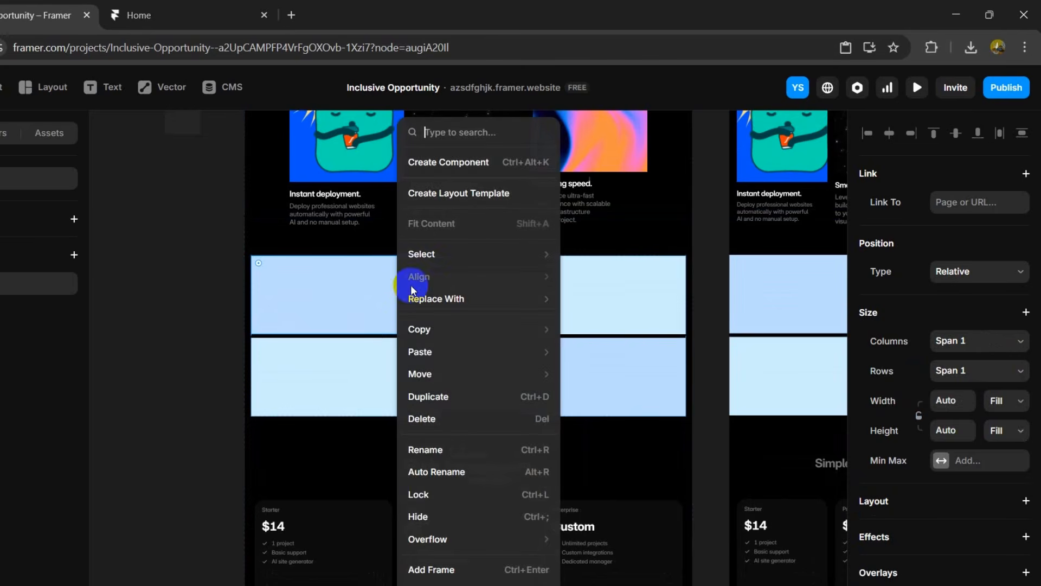
pyautogui.click(344, 307)
pyautogui.scroll(-5, 965, 400)
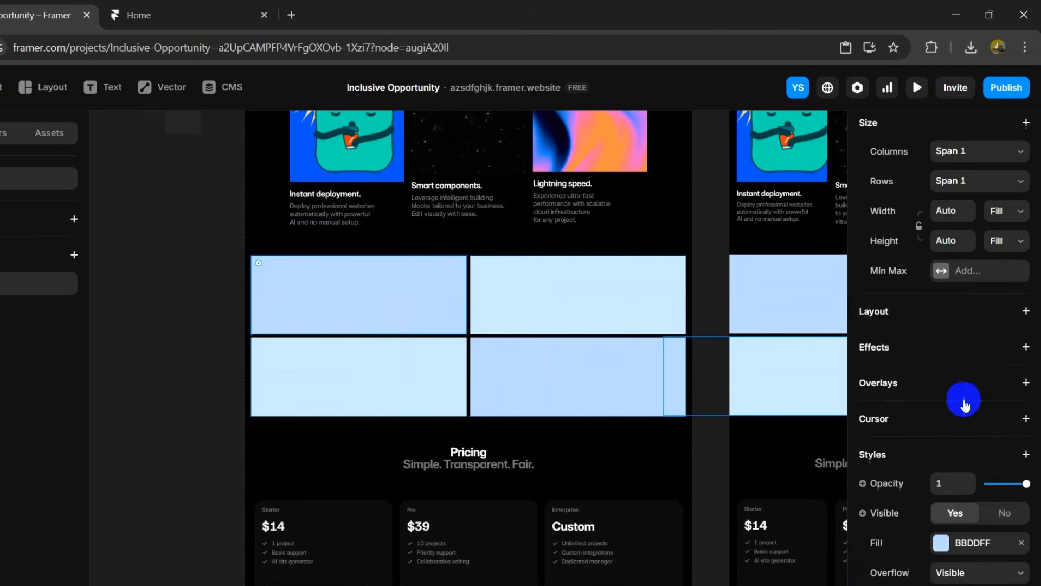
pyautogui.scroll(-2, 960, 419)
pyautogui.click(941, 348)
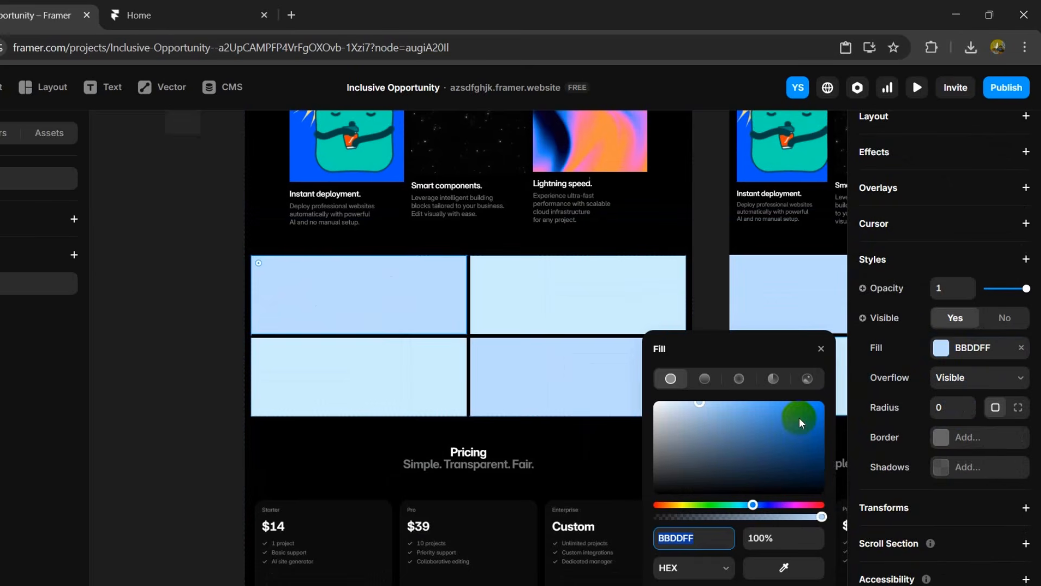
pyautogui.moveTo(802, 418); pyautogui.dragTo(822, 403)
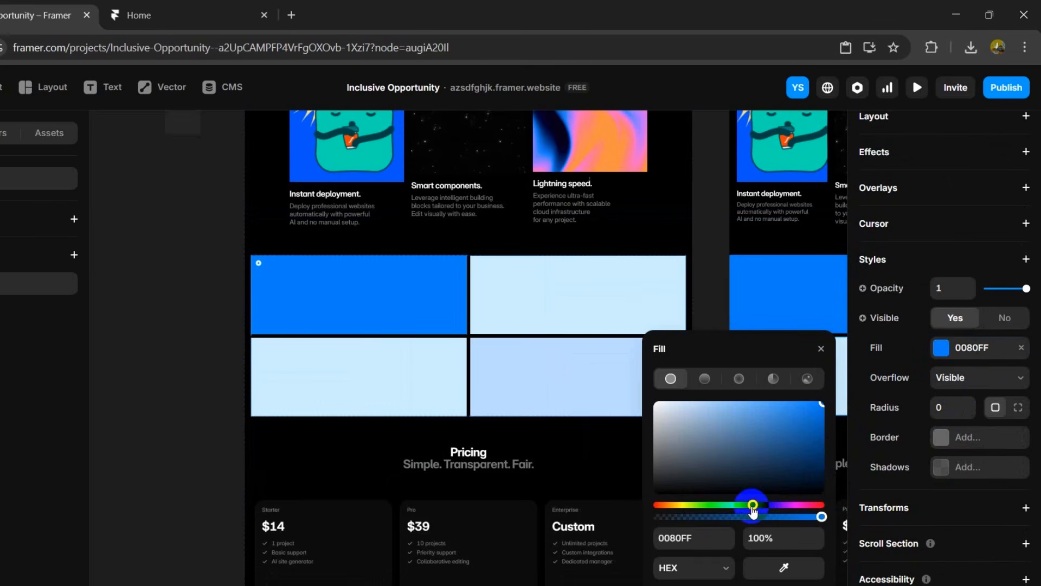
pyautogui.moveTo(753, 508)
pyautogui.mouseDown()
pyautogui.moveTo(860, 502)
pyautogui.moveTo(765, 507)
pyautogui.mouseUp()
pyautogui.click(93, 129)
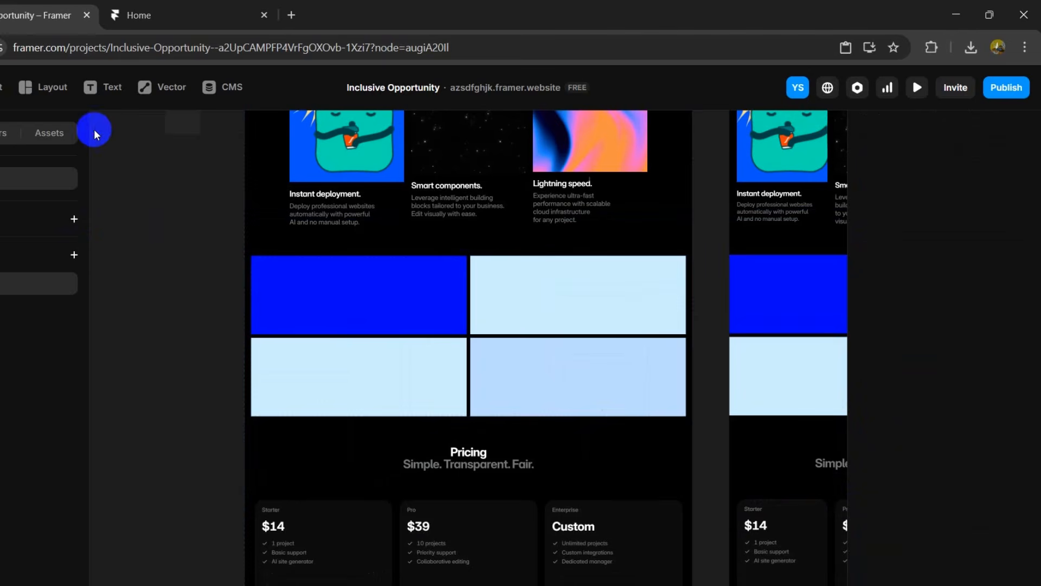
# Add the text "Web Development" to the blue grid cell and enlarge it to about 45 px.
pyautogui.click(106, 93)
pyautogui.click(296, 293)
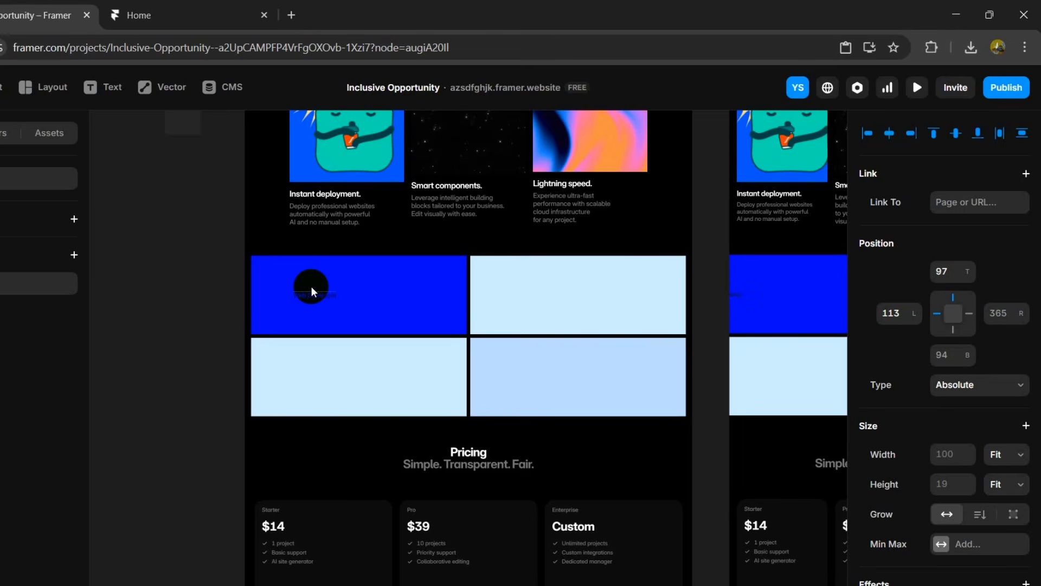
pyautogui.click(186, 304)
pyautogui.click(344, 296)
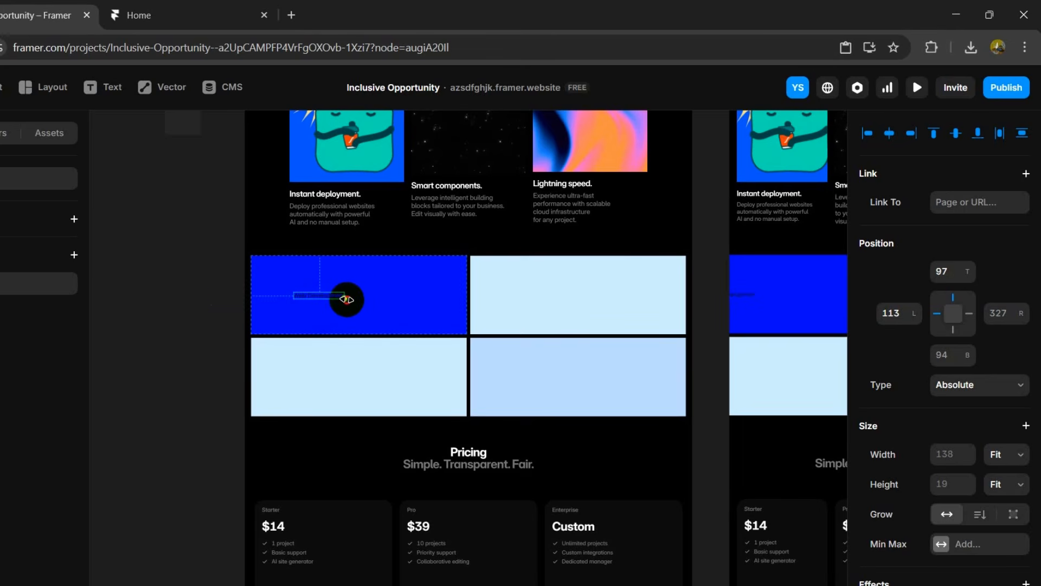
pyautogui.moveTo(346, 299); pyautogui.dragTo(434, 328)
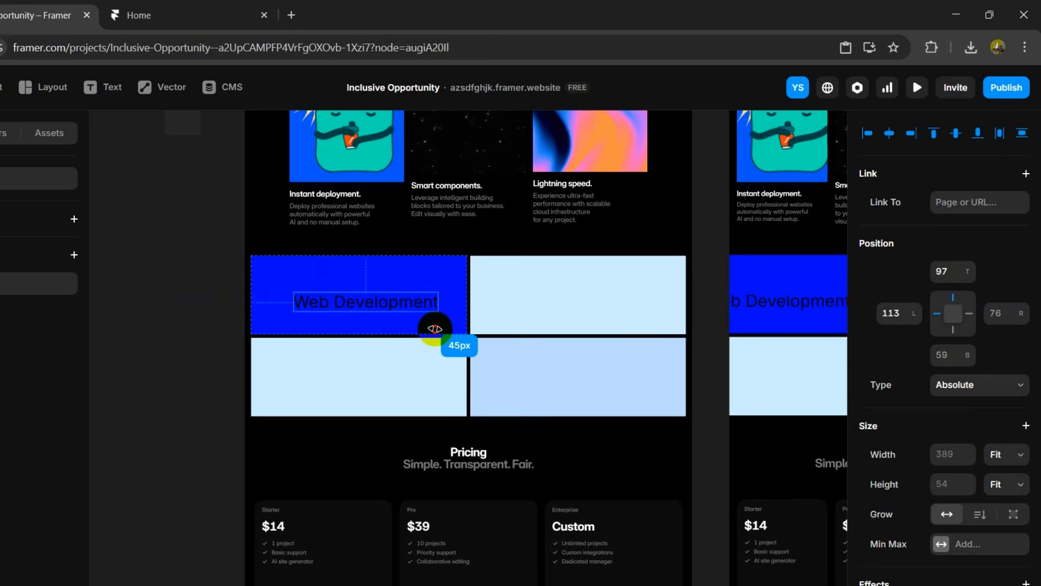
# Add the text "App Developmet" to the grid's upper-right cell.
pyautogui.click(551, 291)
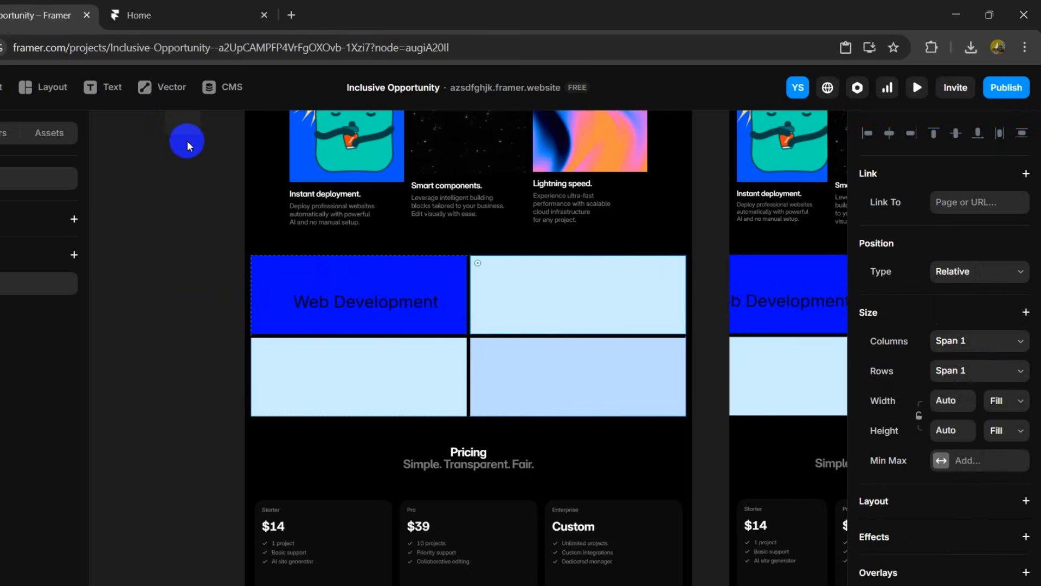
pyautogui.click(99, 93)
pyautogui.click(573, 296)
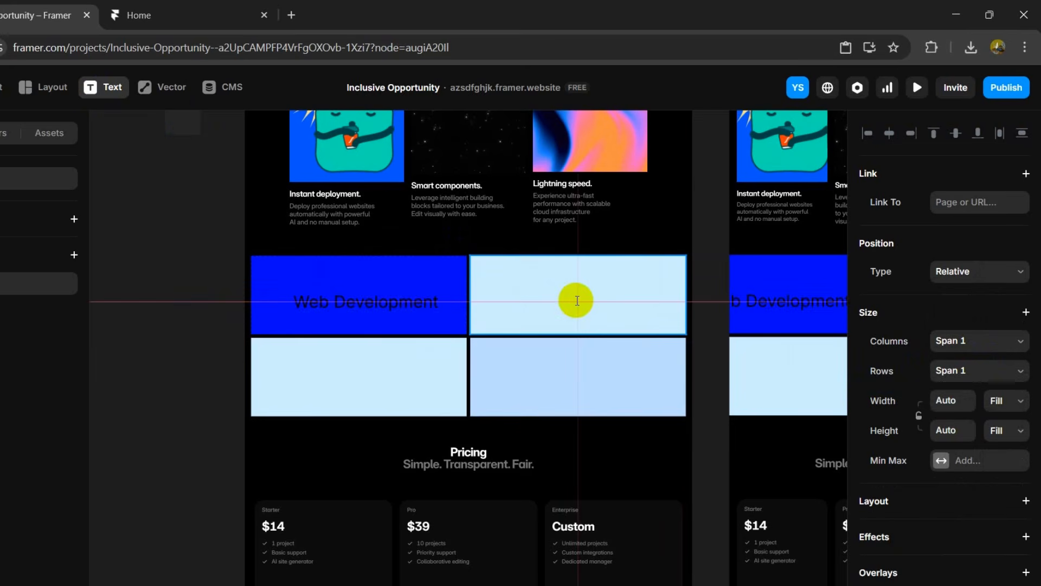
pyautogui.write('App Deve')
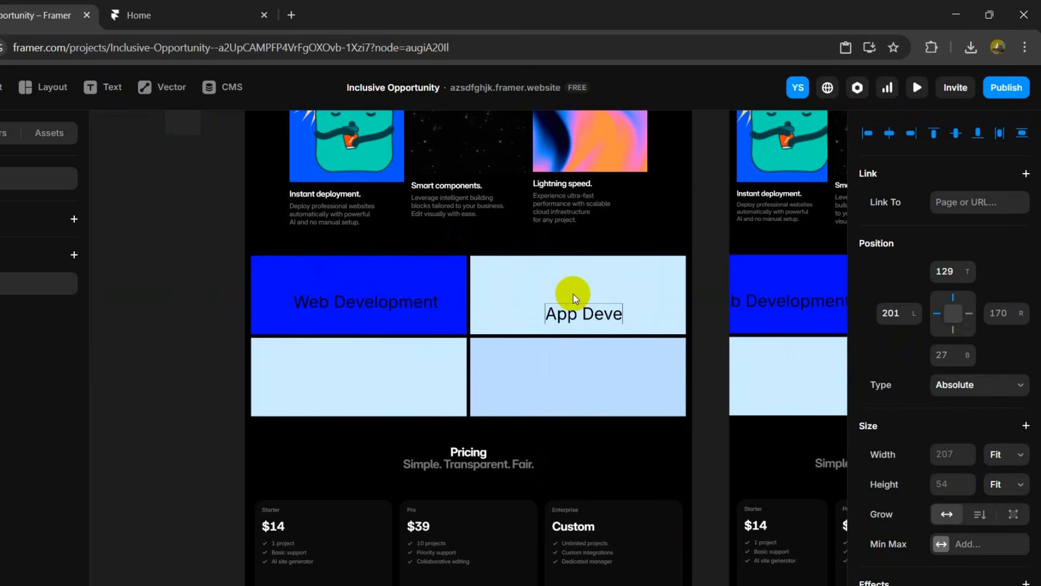
pyautogui.write('lopmet')
# Add the text "Digital Marketing" to the grid's lower-left cell.
pyautogui.click(337, 377)
pyautogui.write('Di')
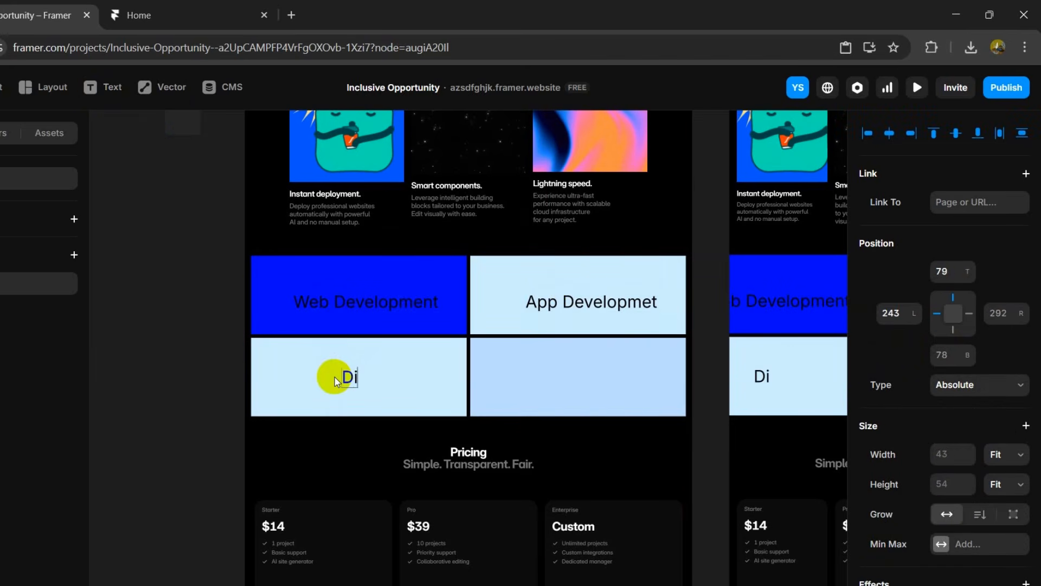
pyautogui.write('gital Mart')
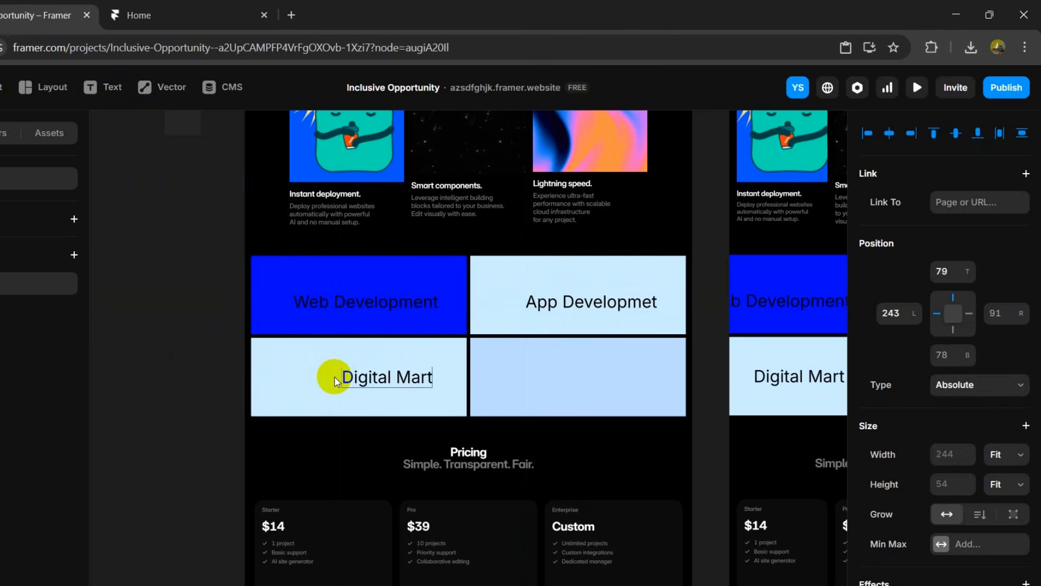
pyautogui.write('eting')
# Change the fill of the grid's empty lower-right cell to vivid purple, 600AFF.
pyautogui.click(591, 395)
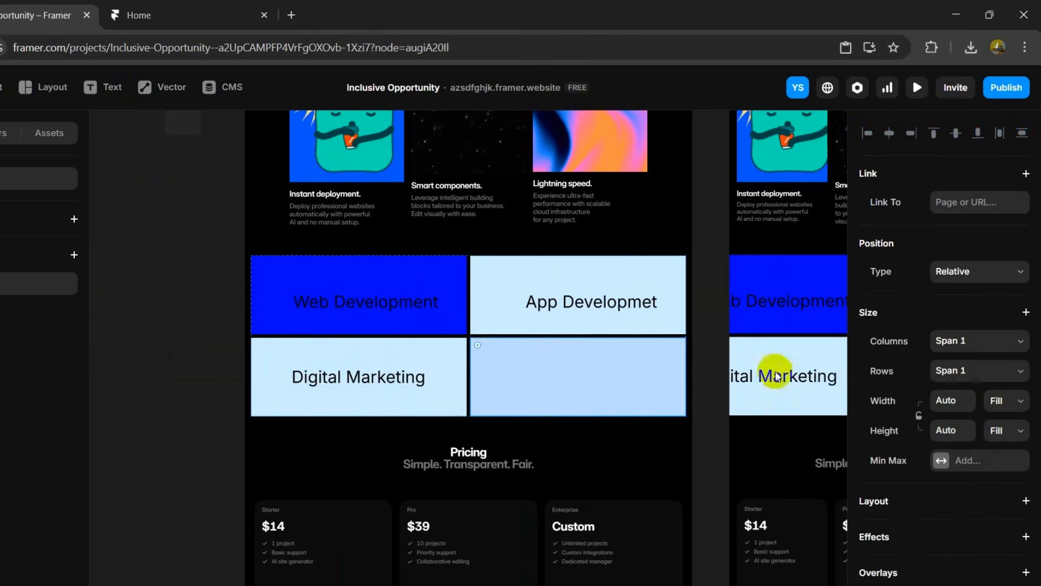
pyautogui.scroll(-3, 765, 372)
pyautogui.scroll(3, 610, 374)
pyautogui.scroll(-7, 954, 428)
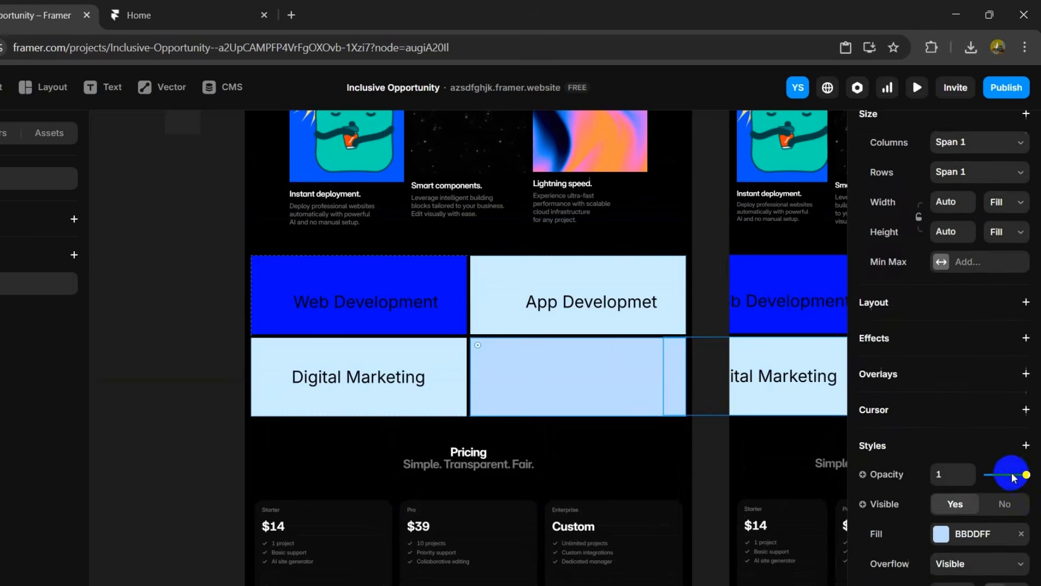
pyautogui.click(953, 351)
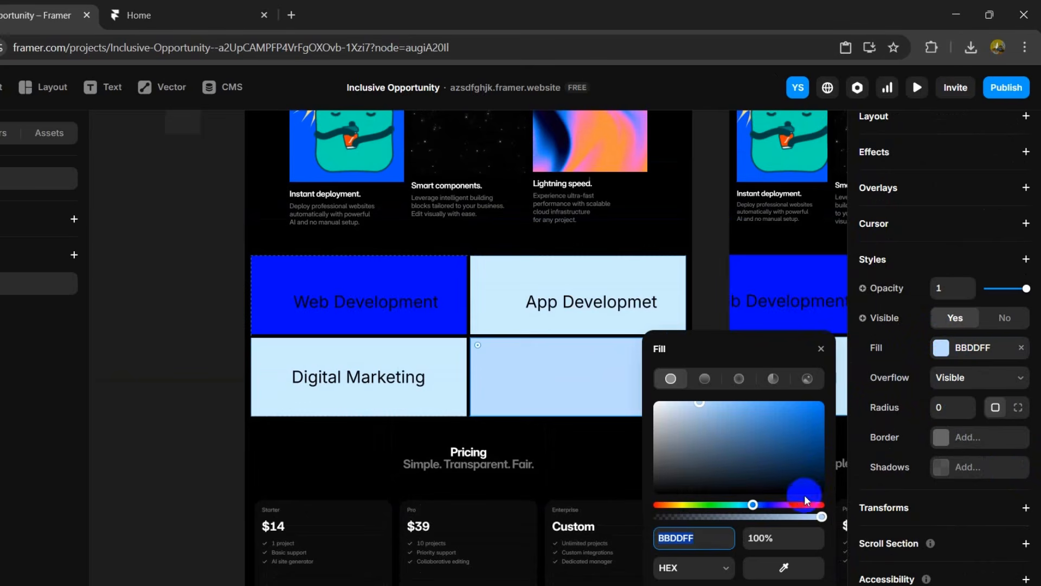
pyautogui.click(778, 505)
pyautogui.moveTo(793, 426); pyautogui.dragTo(817, 403)
# Add the text "SEO Optimization" to the purple grid cell.
pyautogui.click(341, 321)
pyautogui.press('t')
pyautogui.moveTo(493, 374); pyautogui.dragTo(513, 374)
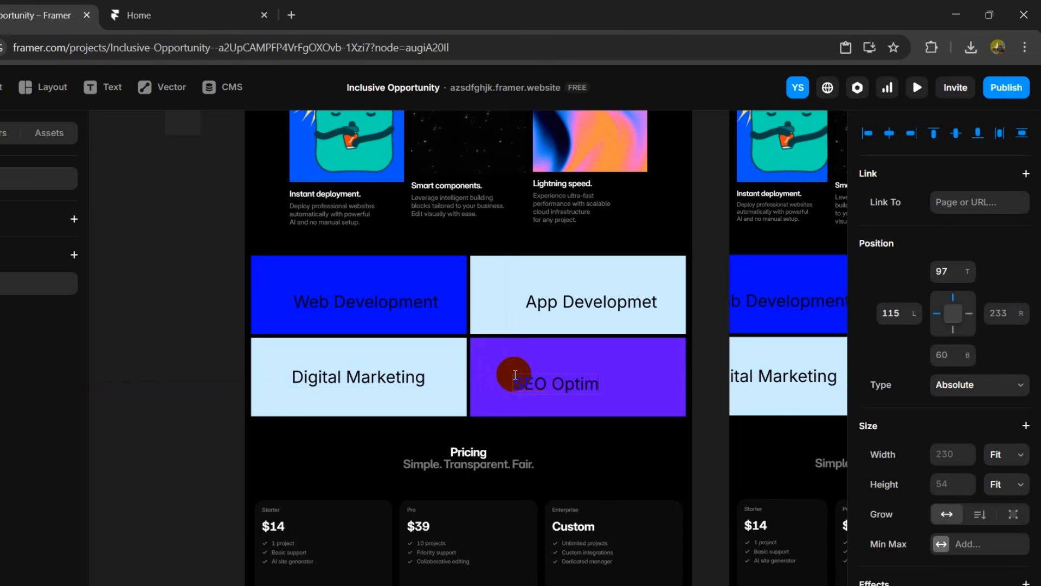
pyautogui.write('SEO Optimization')
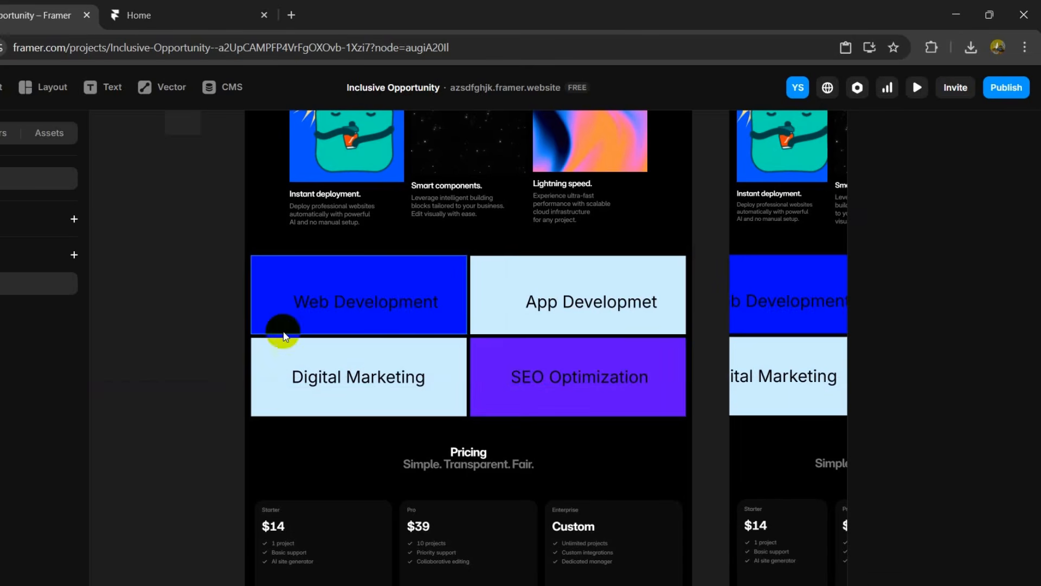
pyautogui.scroll(10, 469, 327)
pyautogui.scroll(-10, 479, 306)
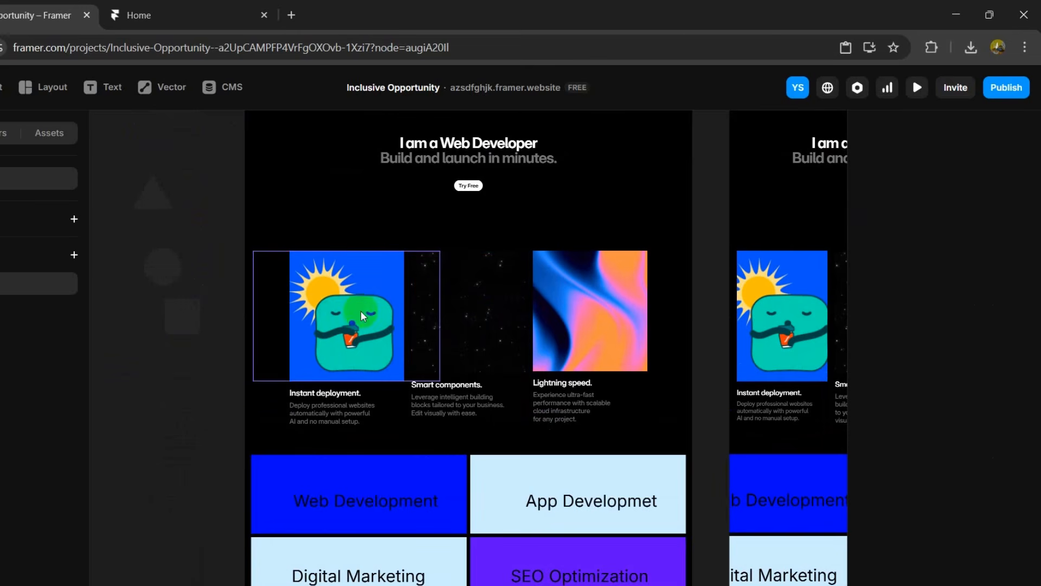
pyautogui.click(453, 307)
pyautogui.click(372, 297)
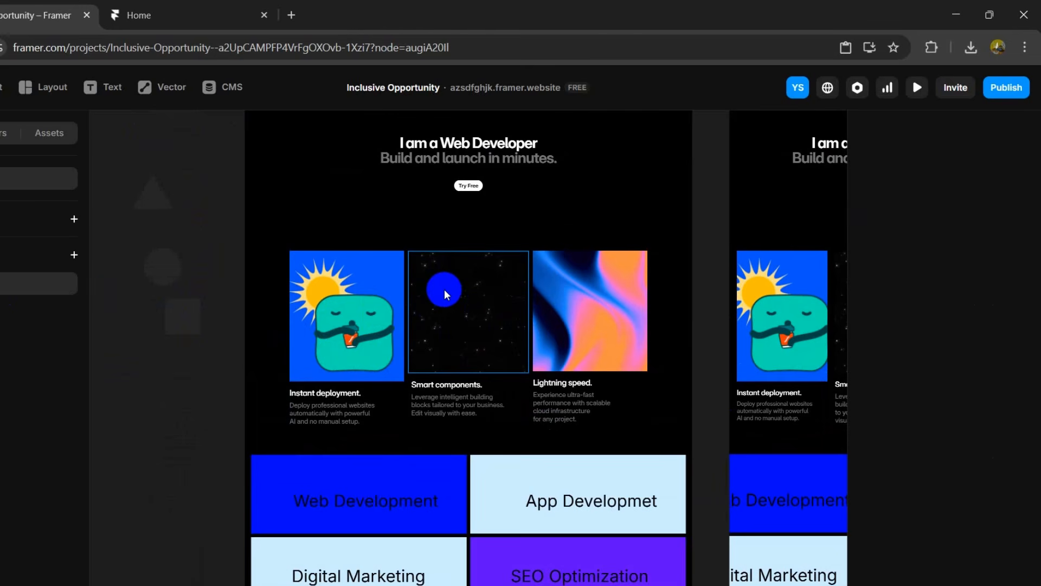
pyautogui.scroll(-5, 542, 305)
pyautogui.click(565, 297)
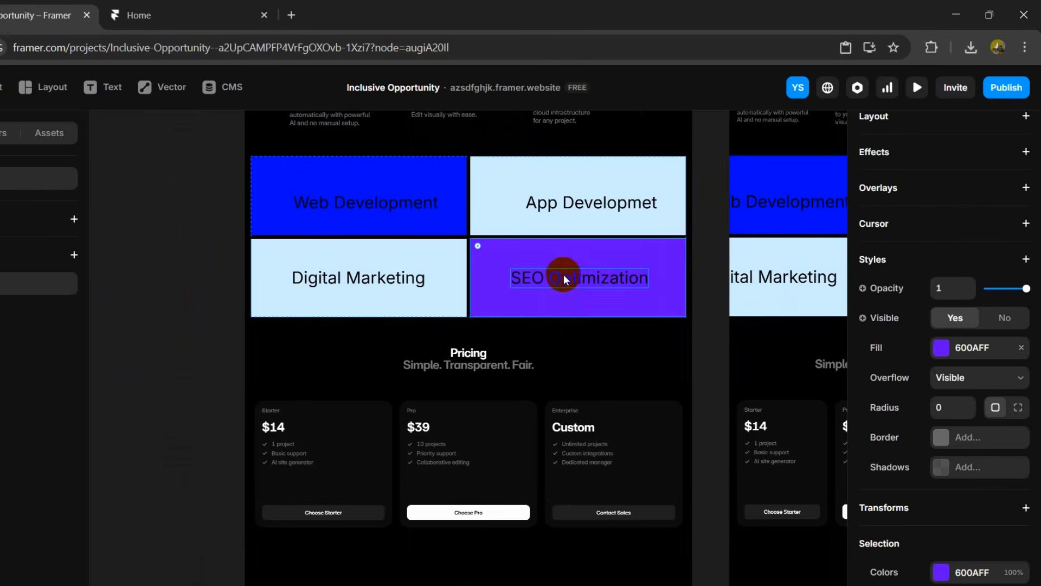
pyautogui.scroll(-3, 952, 379)
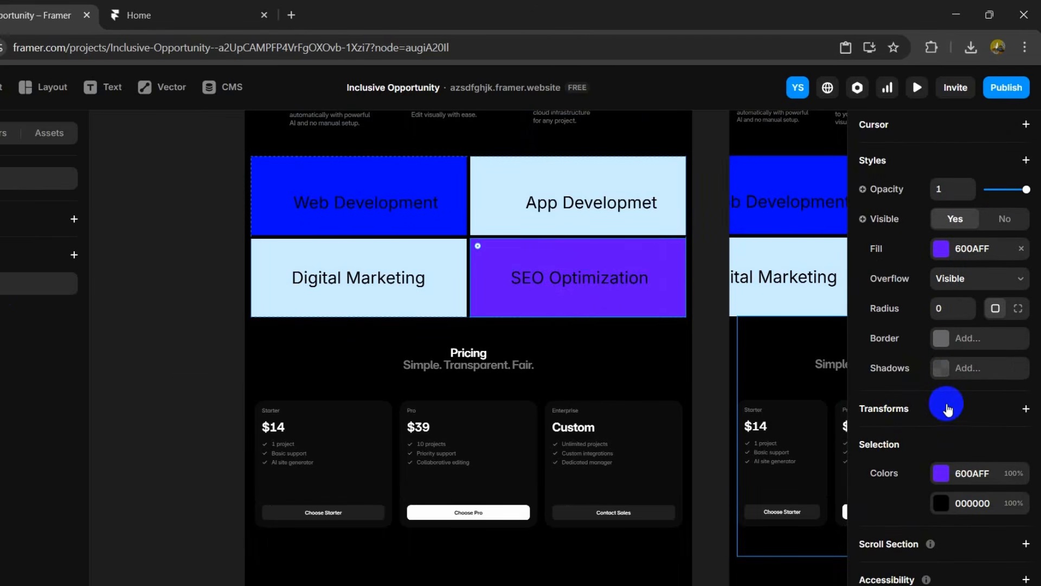
pyautogui.click(950, 402)
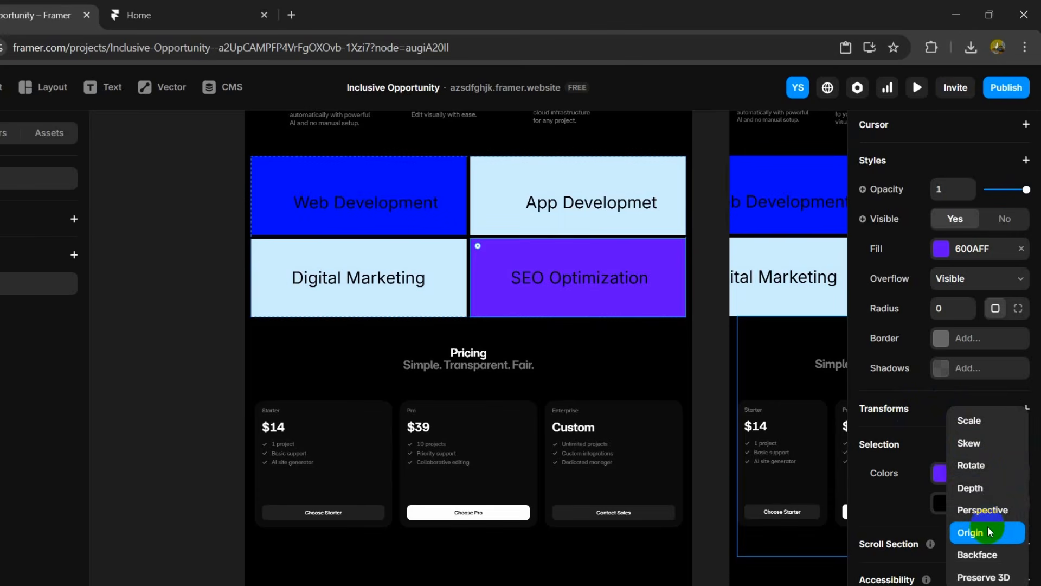
pyautogui.click(983, 577)
# Add a Hover effect to the grid cell containing "App Developmet".
pyautogui.click(655, 189)
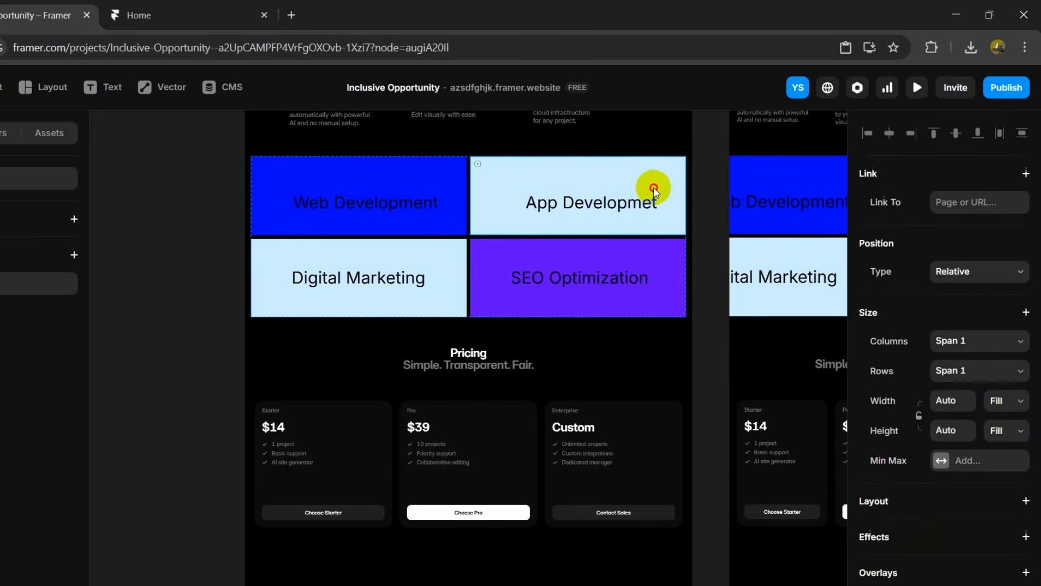
pyautogui.scroll(-5, 994, 358)
pyautogui.click(1000, 324)
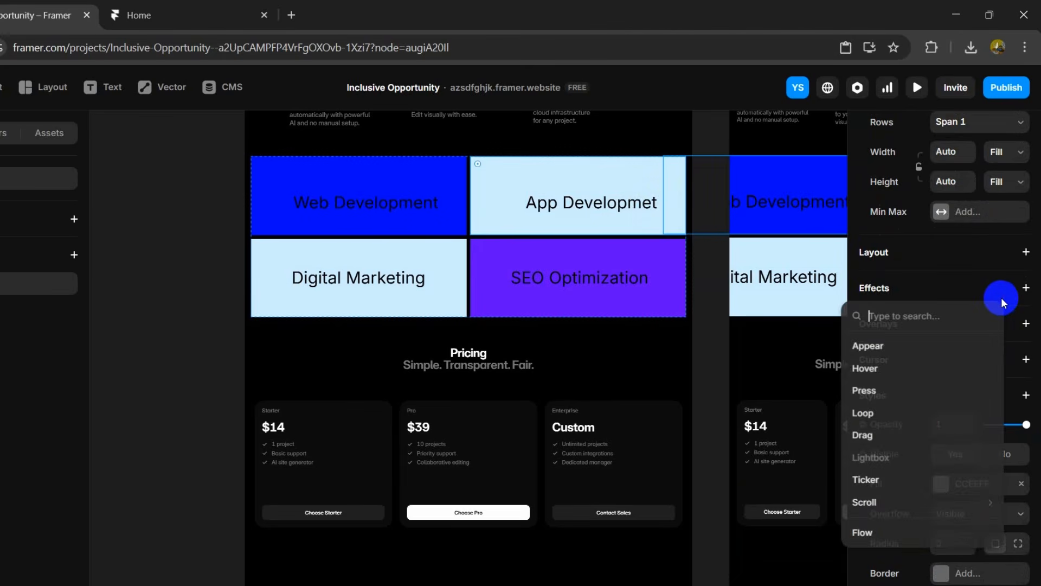
pyautogui.click(882, 389)
# Configure the "App Developmet" cell's hover effect with scale 0.6, 3D rotation mode and fill 99DDFF.
pyautogui.doubleClick(367, 201)
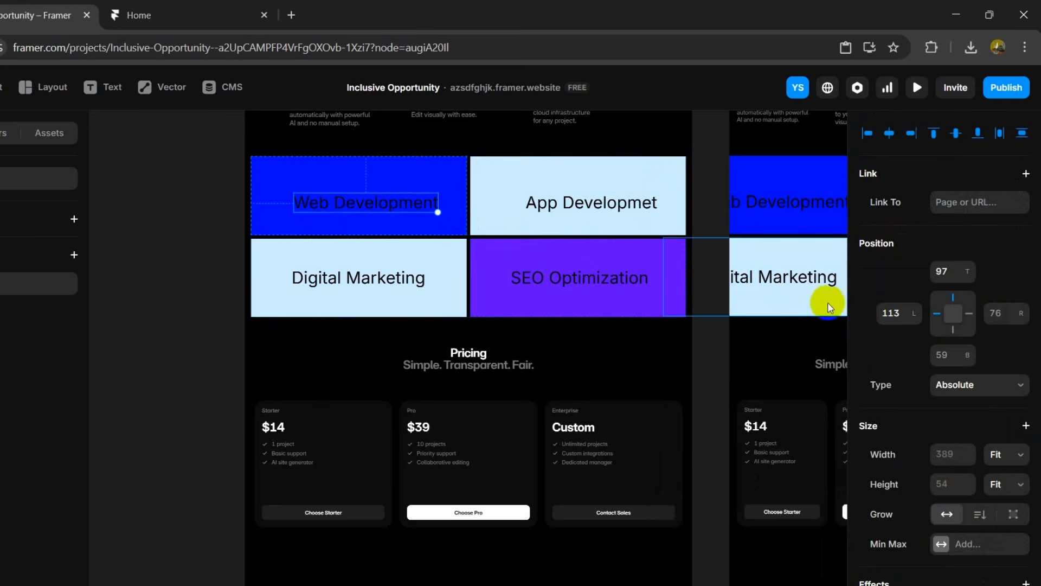
pyautogui.doubleClick(632, 202)
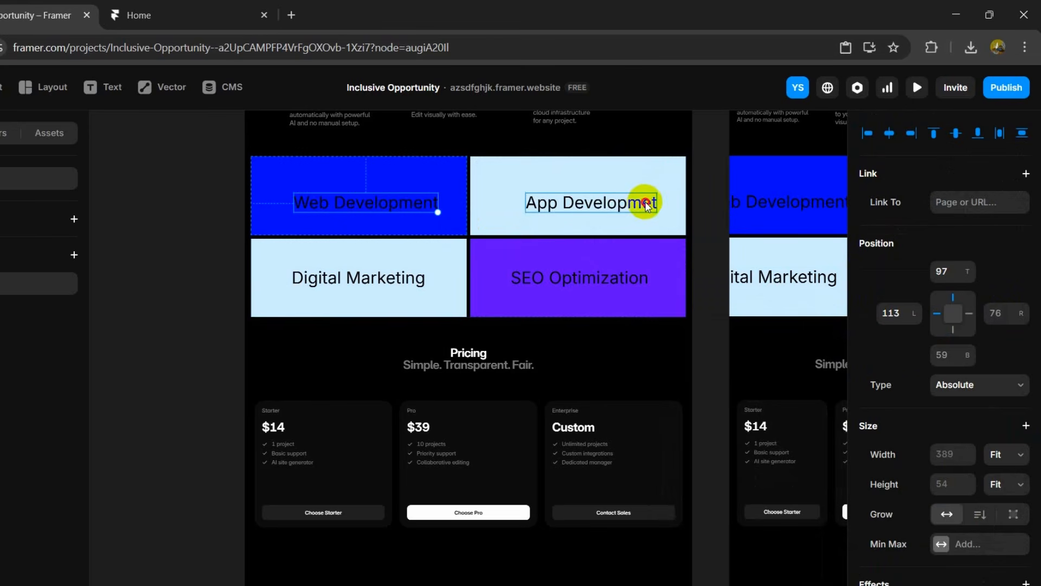
pyautogui.click(662, 178)
pyautogui.click(970, 317)
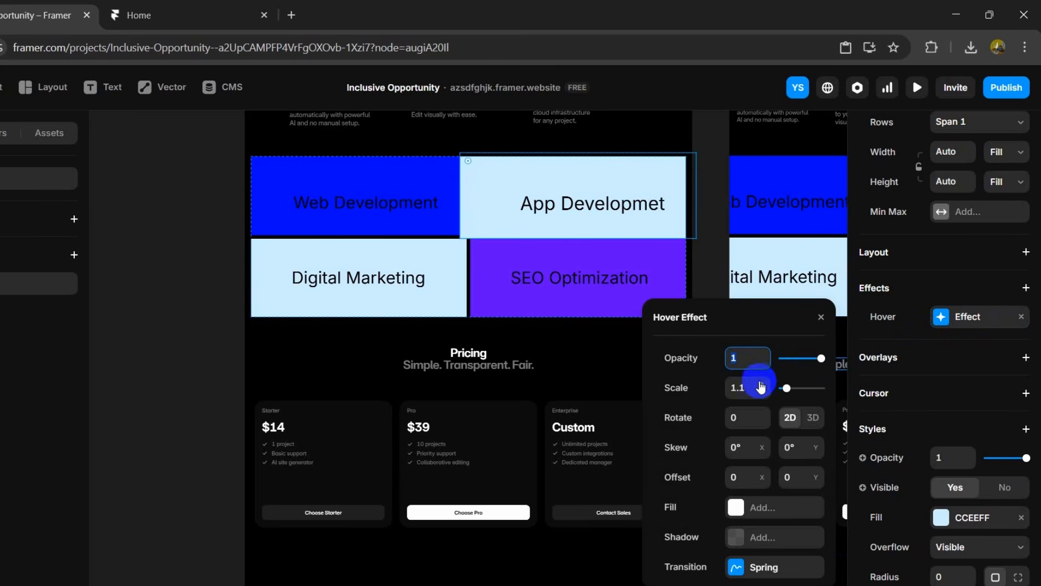
pyautogui.moveTo(785, 388); pyautogui.dragTo(785, 389)
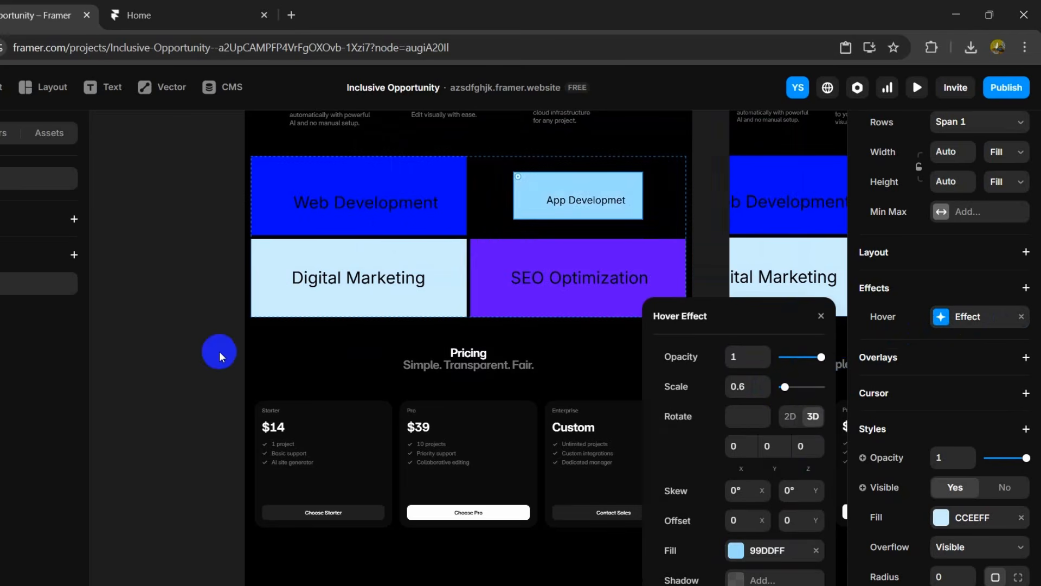
pyautogui.click(219, 350)
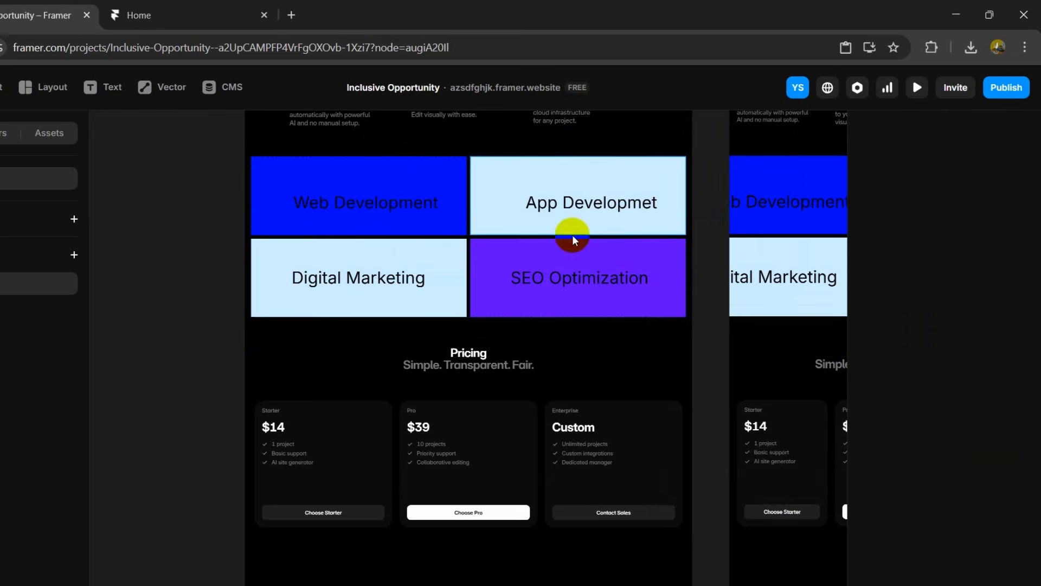
# Publish the latest changes to azsdfghjk.framer.website.
pyautogui.scroll(6, 577, 334)
pyautogui.scroll(15, 580, 331)
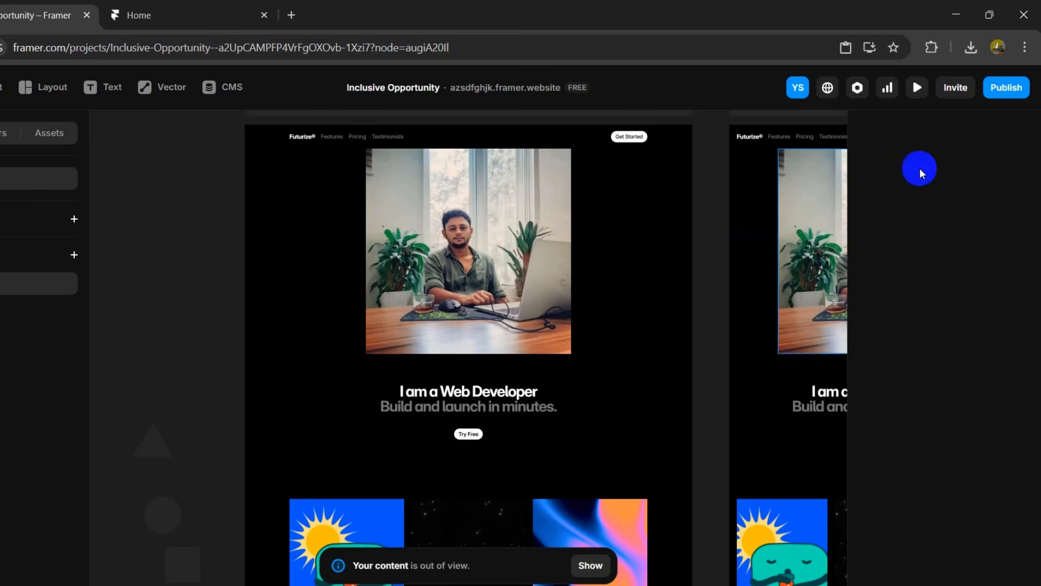
pyautogui.click(997, 102)
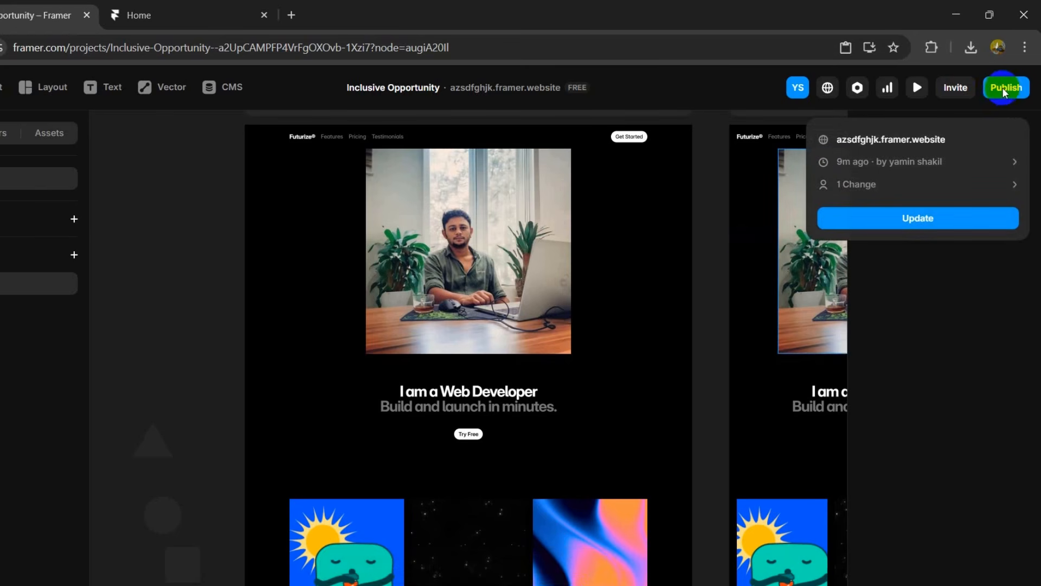
pyautogui.click(950, 215)
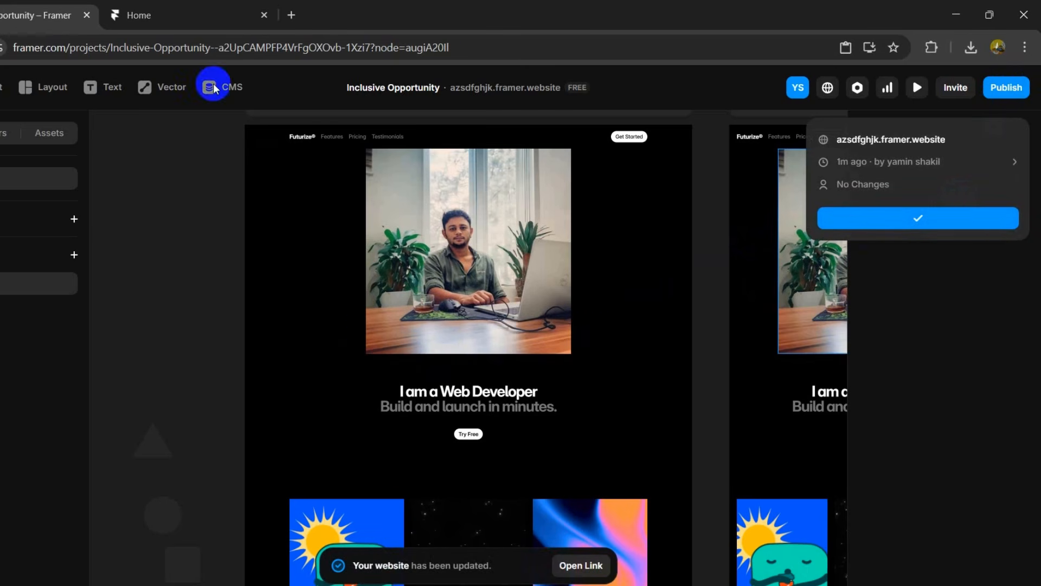
# Review the published Home page from the hero photo down to the services grid.
pyautogui.click(122, 18)
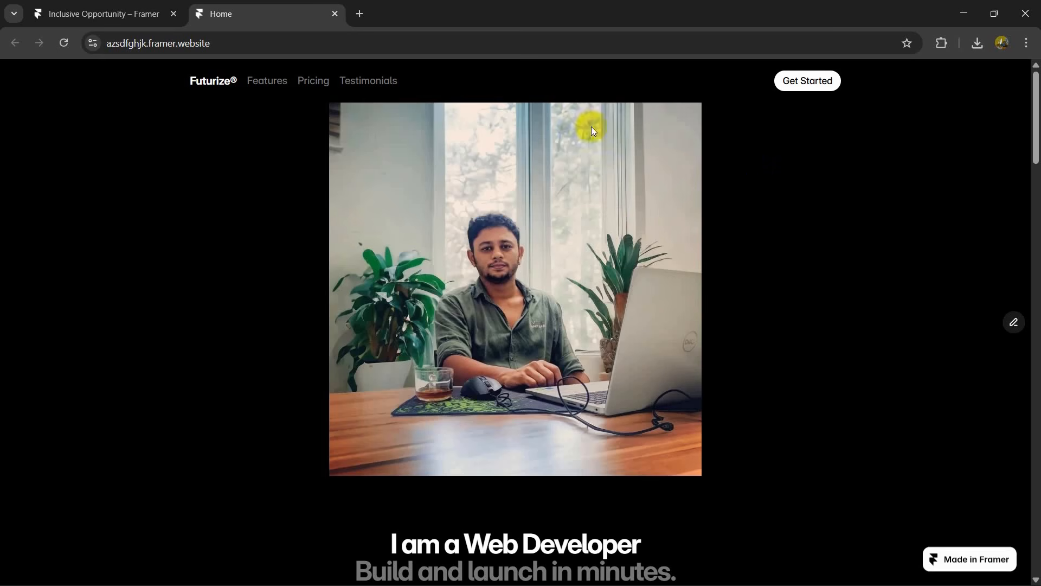
pyautogui.scroll(-8, 717, 165)
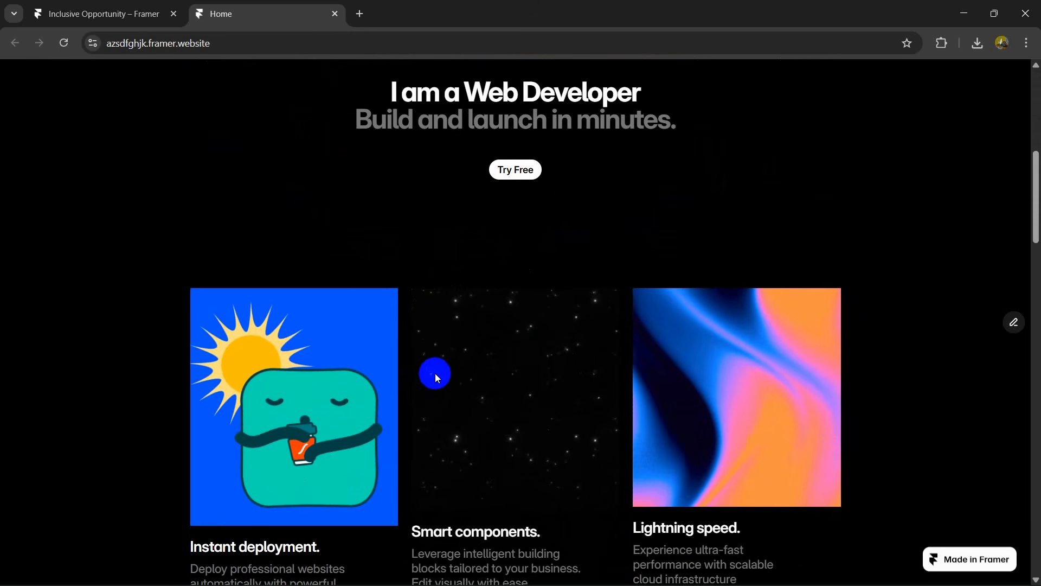
pyautogui.scroll(-3, 741, 261)
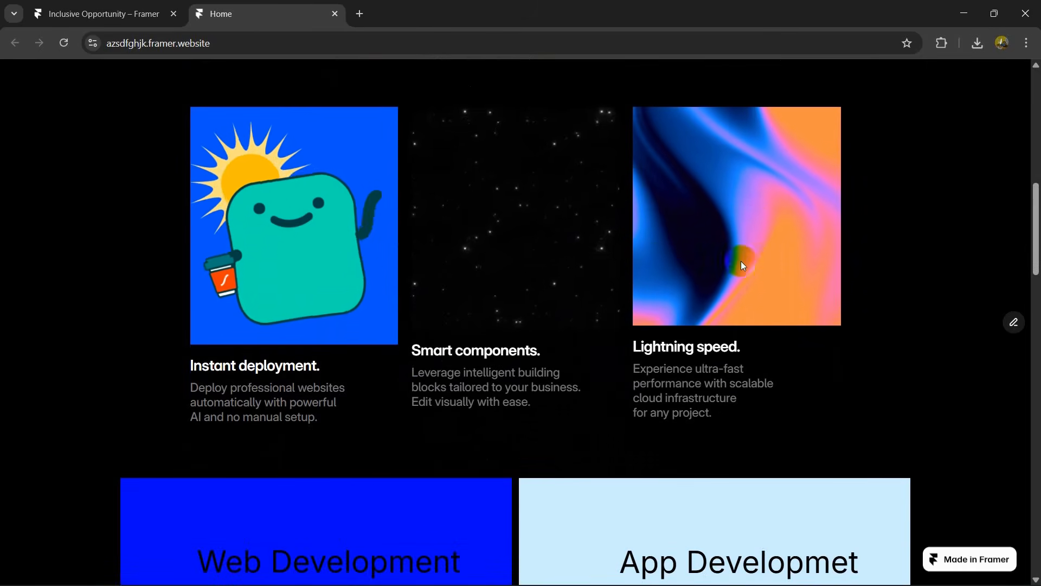
pyautogui.scroll(-5, 857, 201)
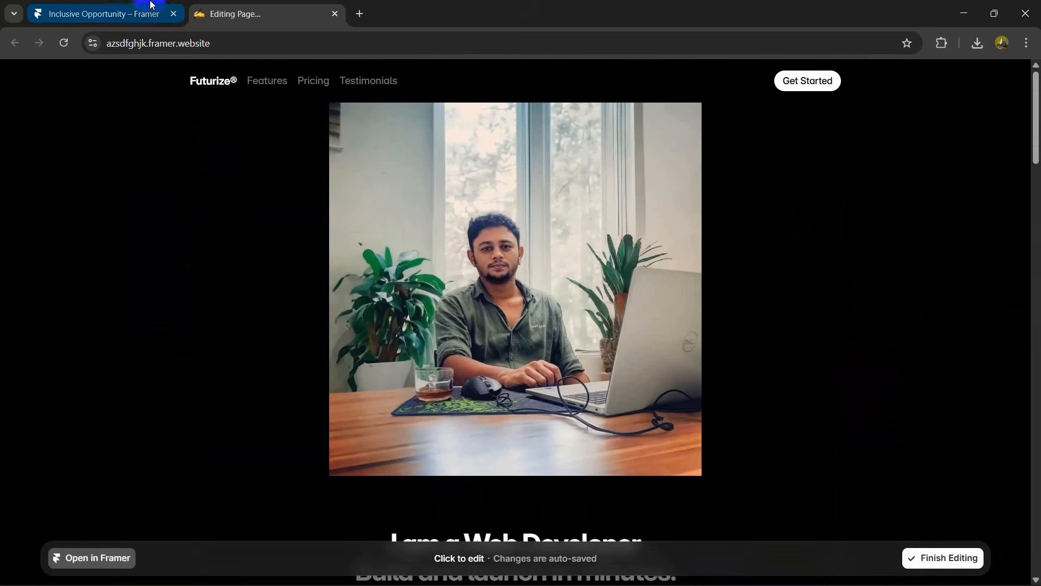
# Return to the Inclusive Opportunity project, and open Framer's public pricing page.
pyautogui.click(127, 16)
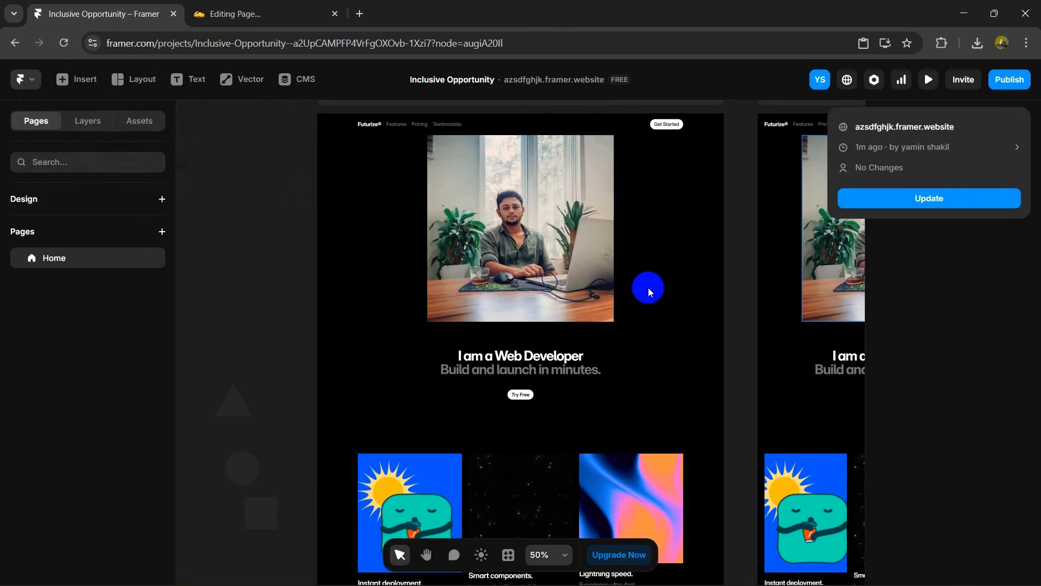
pyautogui.click(737, 194)
pyautogui.scroll(-10, 629, 220)
pyautogui.click(647, 220)
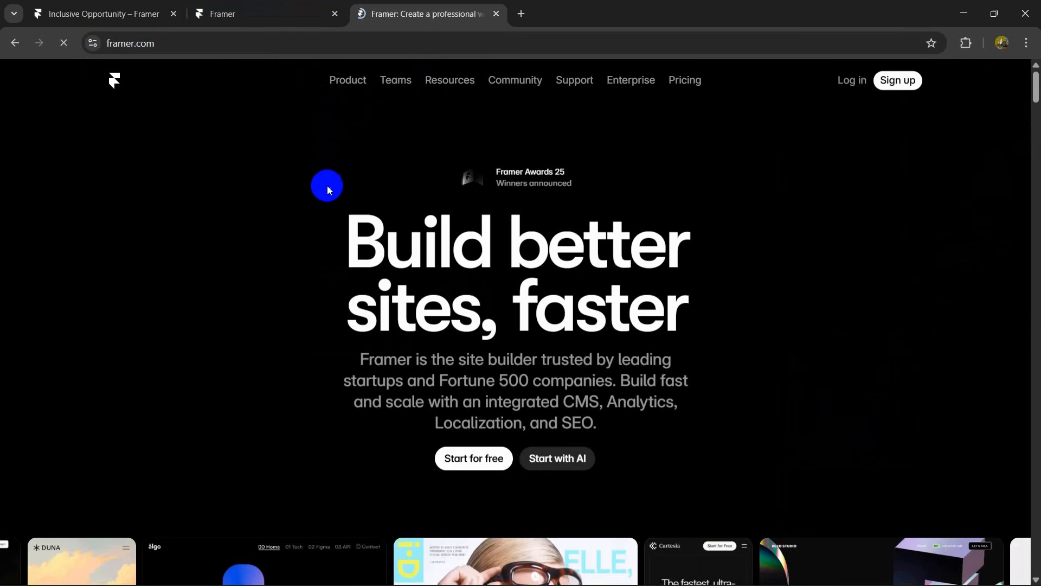
pyautogui.click(685, 81)
# Examine the Basic, Pro and Scale plans' prices and features, including the custom domain row of the comparison table.
pyautogui.scroll(-4, 325, 320)
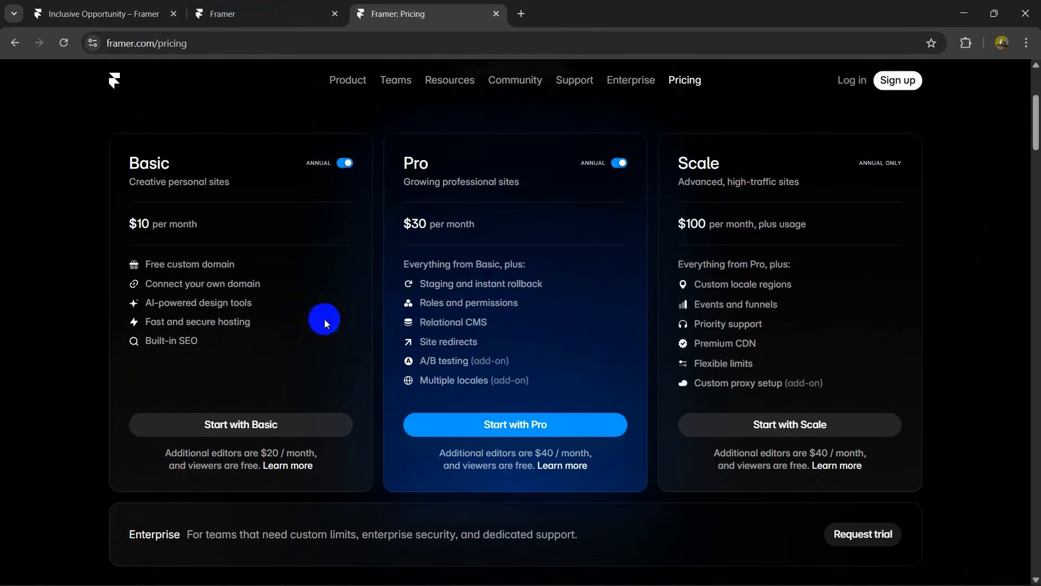
pyautogui.moveTo(139, 223); pyautogui.dragTo(202, 220)
pyautogui.scroll(-6, 291, 284)
pyautogui.scroll(5, 290, 280)
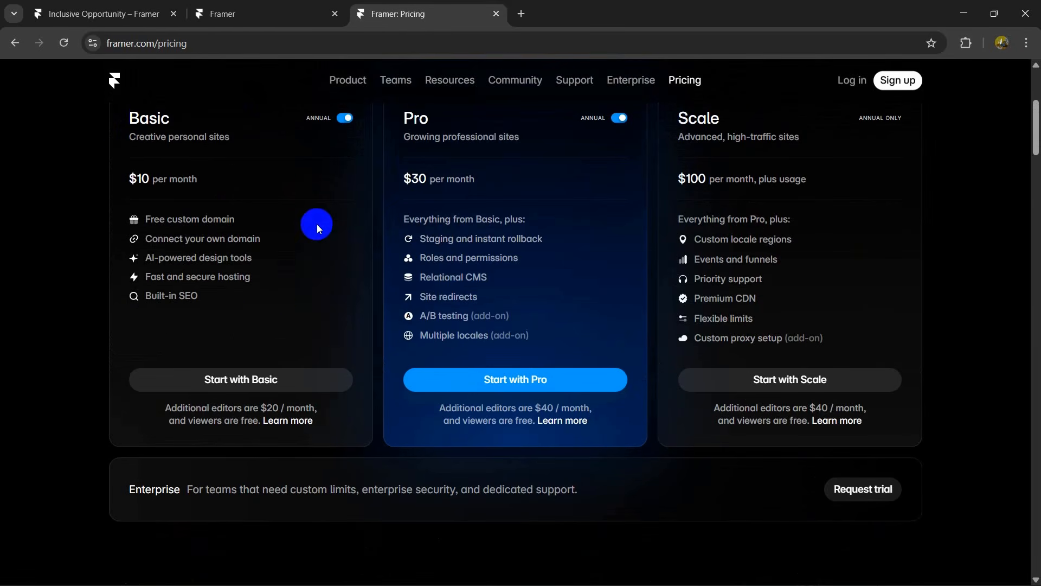
pyautogui.scroll(-7, 268, 220)
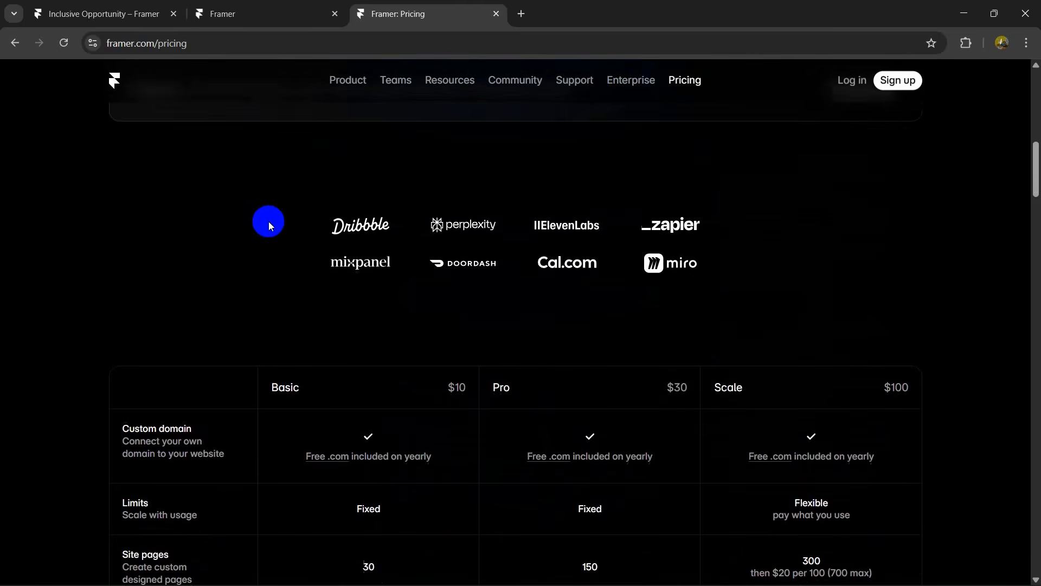
pyautogui.scroll(-4, 269, 221)
pyautogui.moveTo(290, 225); pyautogui.dragTo(431, 227)
pyautogui.click(442, 222)
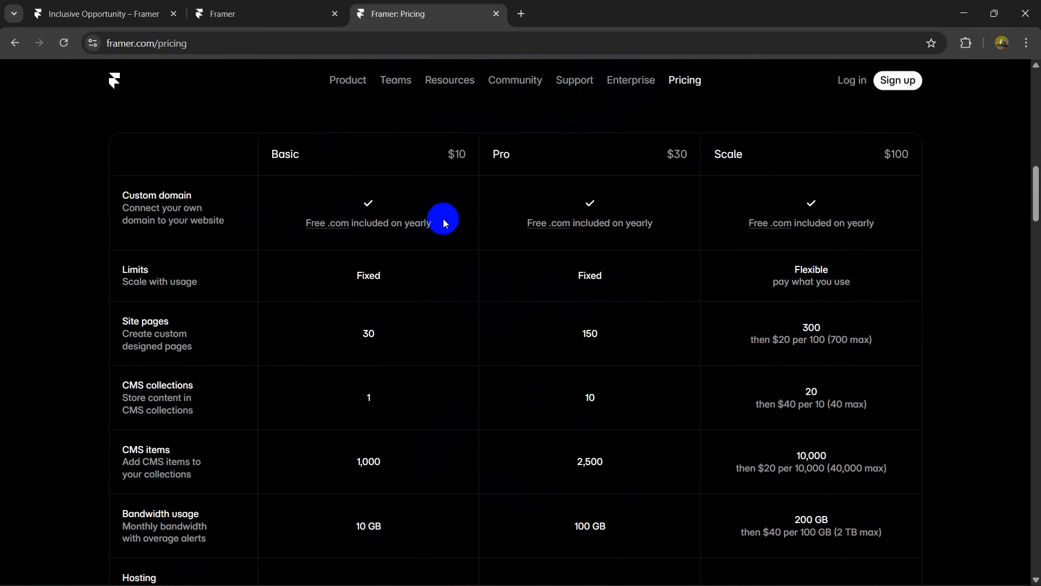
# Close the pricing page and review the published site's heading, animated feature images and services grid again.
pyautogui.hotkey('ctrl', 'w')
pyautogui.scroll(-2, 692, 137)
pyautogui.scroll(-6, 692, 137)
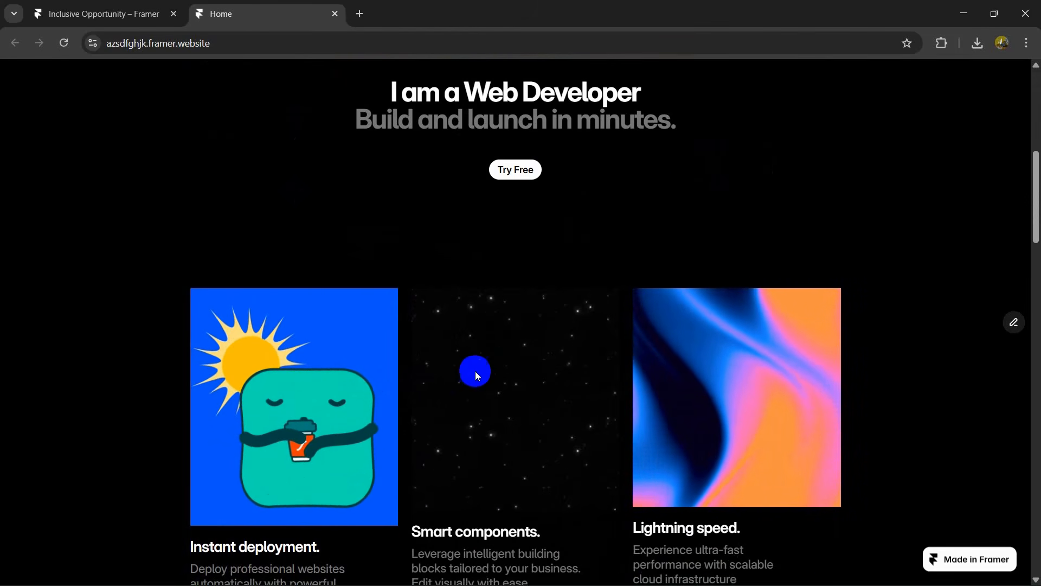
pyautogui.scroll(-3, 705, 336)
pyautogui.scroll(-5, 760, 220)
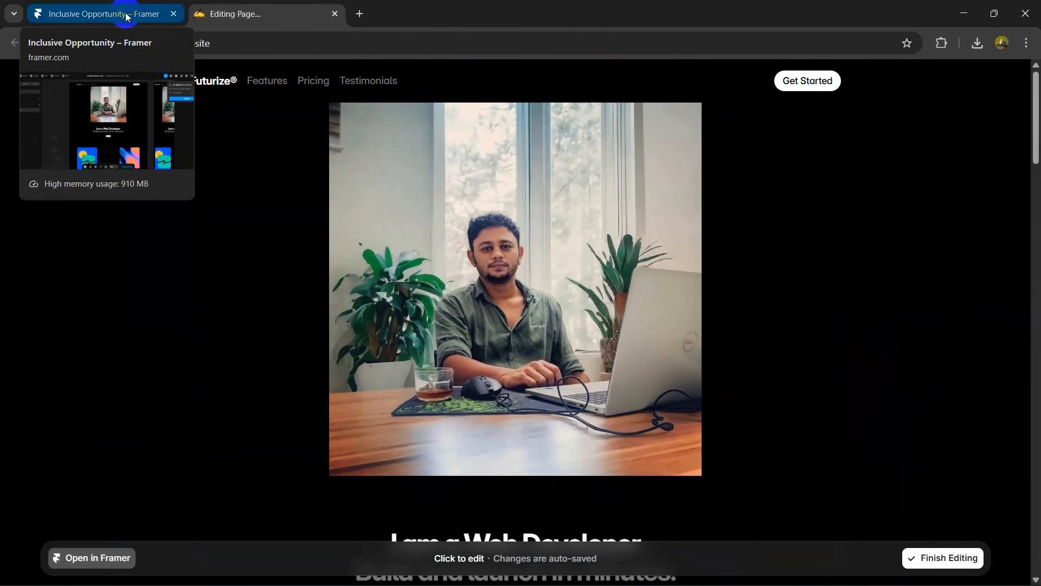
# Switch back to the Inclusive Opportunity project and look over the page's hero area.
pyautogui.click(126, 16)
pyautogui.scroll(5, 653, 196)
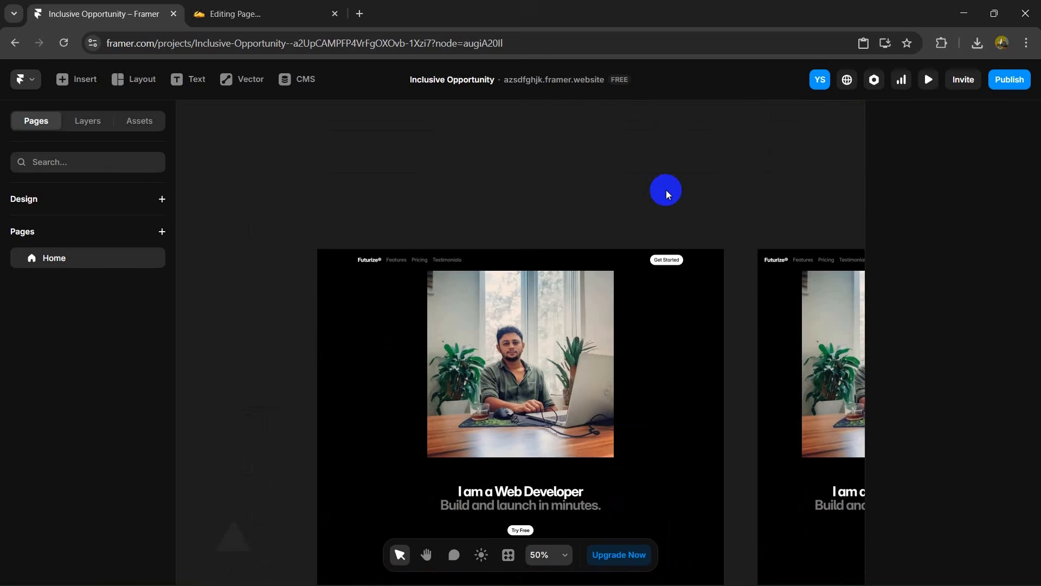
pyautogui.scroll(-2, 667, 188)
pyautogui.scroll(-1, 733, 158)
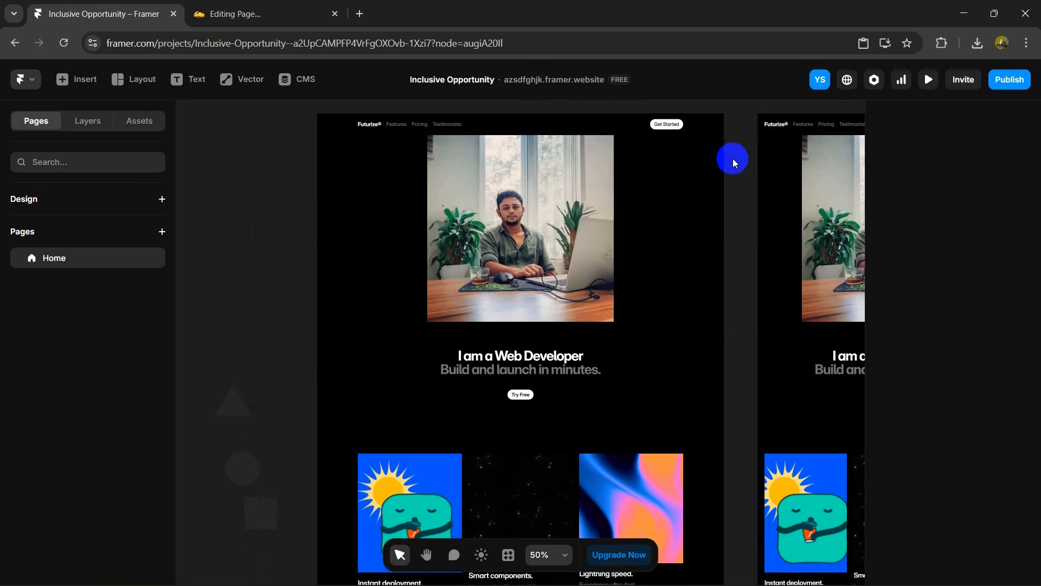